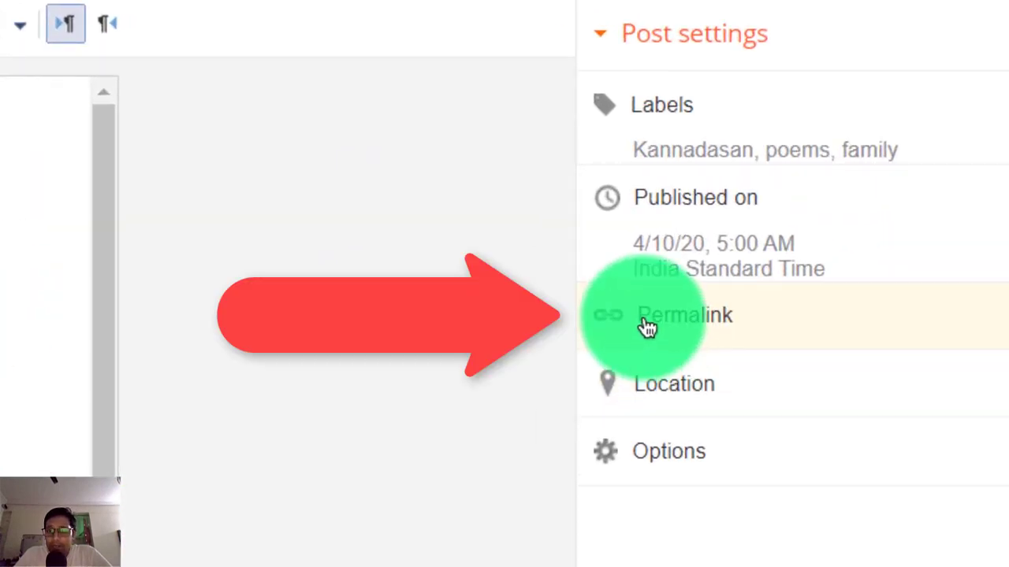
Examine the published post's permalink in the post settings
click(646, 327)
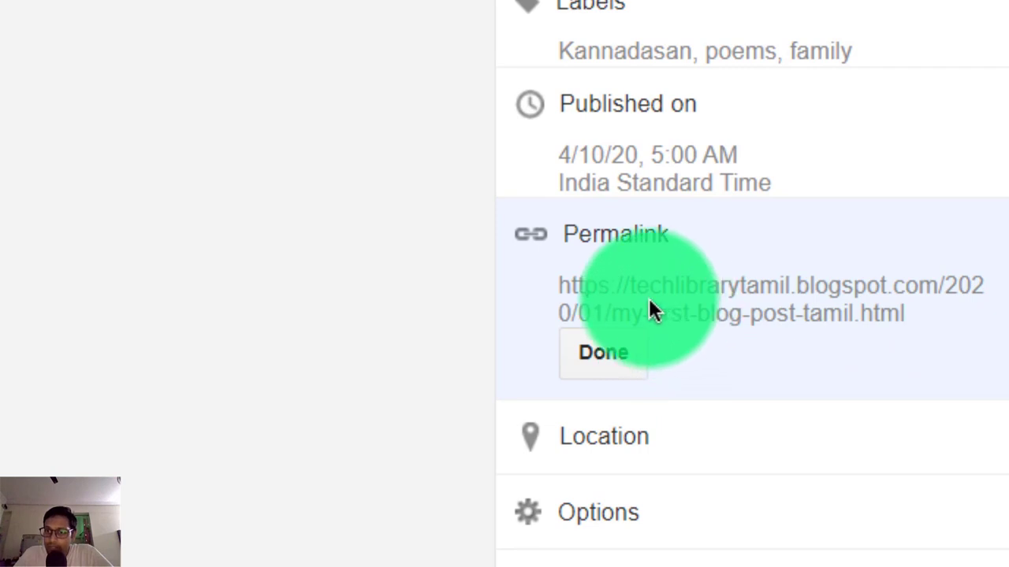
drag(651, 308, 749, 322)
click(728, 326)
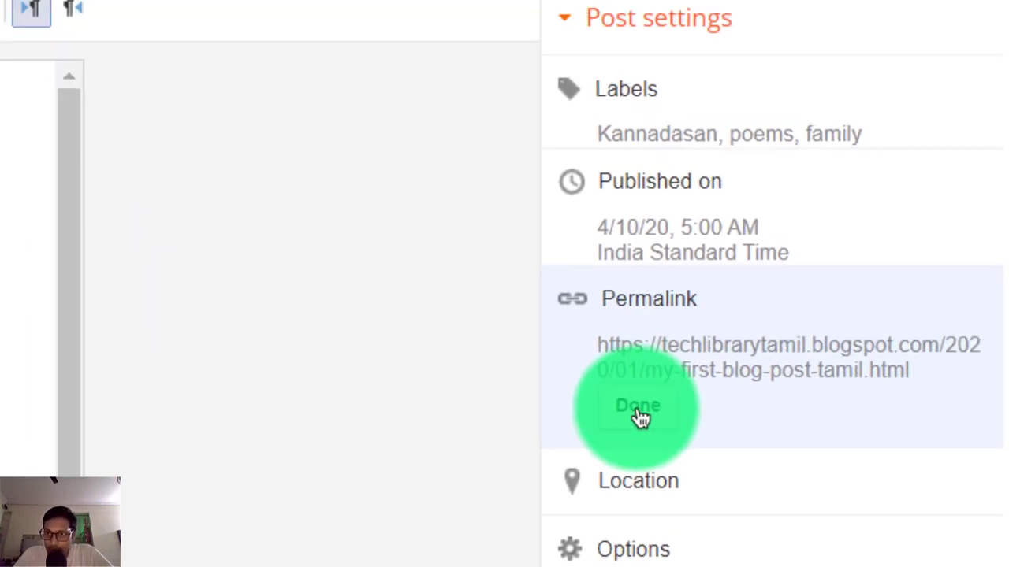
click(640, 417)
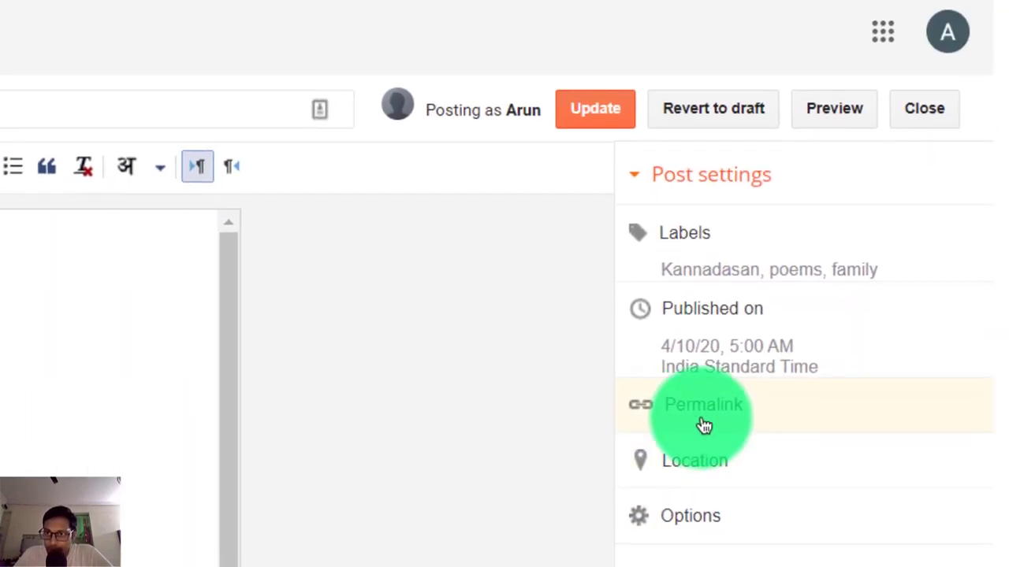
click(646, 317)
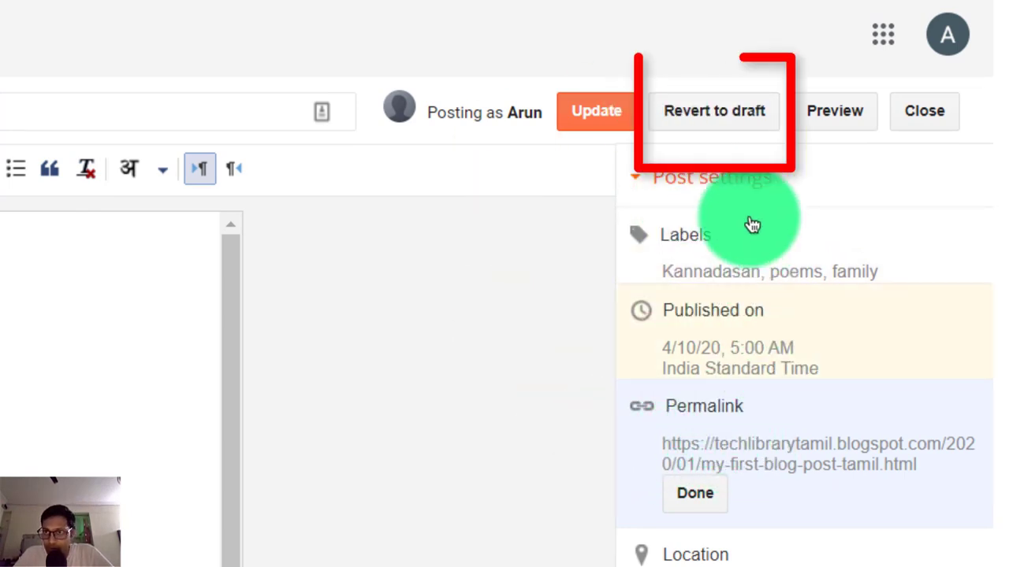
Revert the published post to draft and set its custom permalink to kudumbam
click(711, 114)
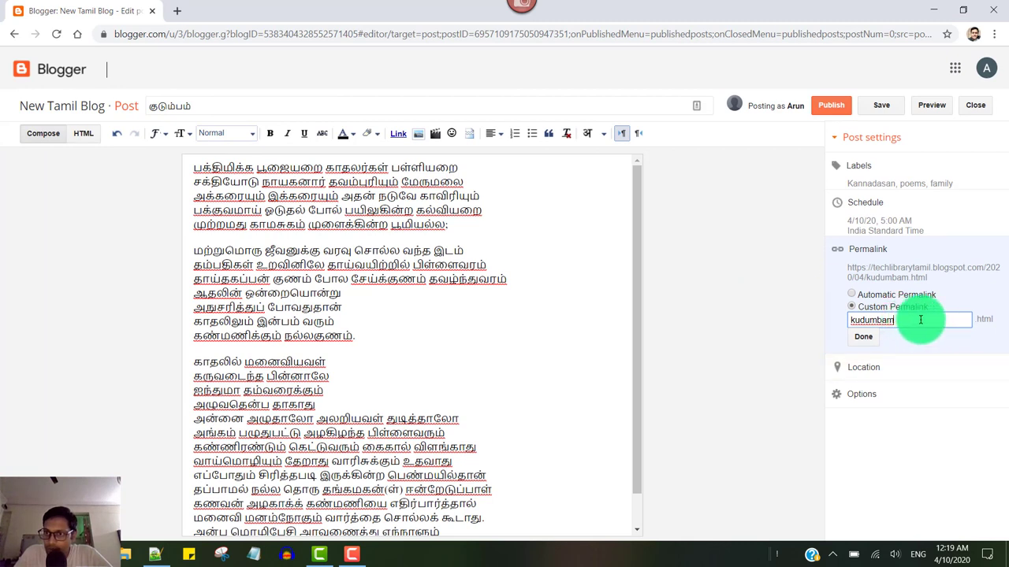
click(865, 338)
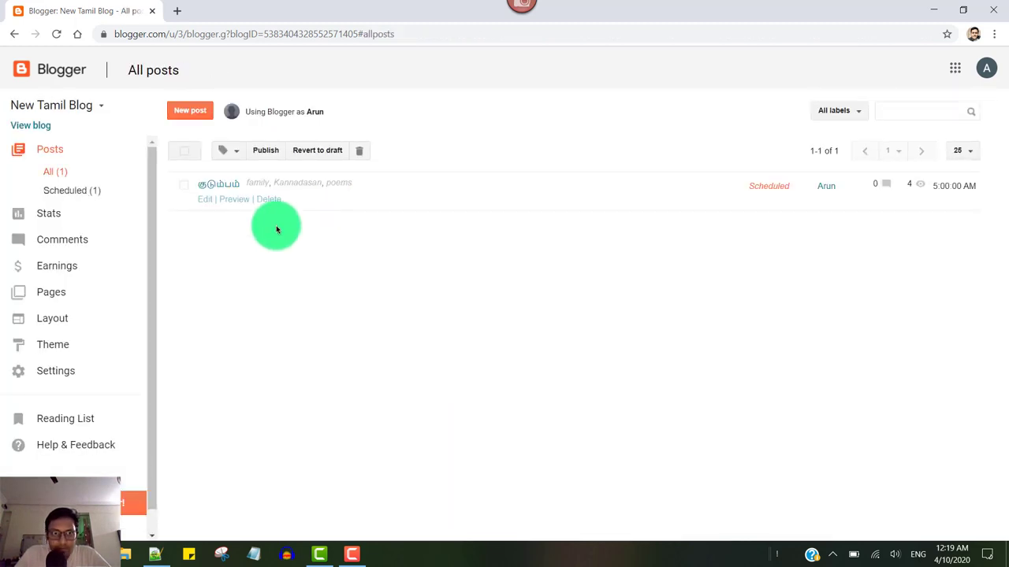
Reopen the scheduled post and review its permalink and schedule settings
click(218, 185)
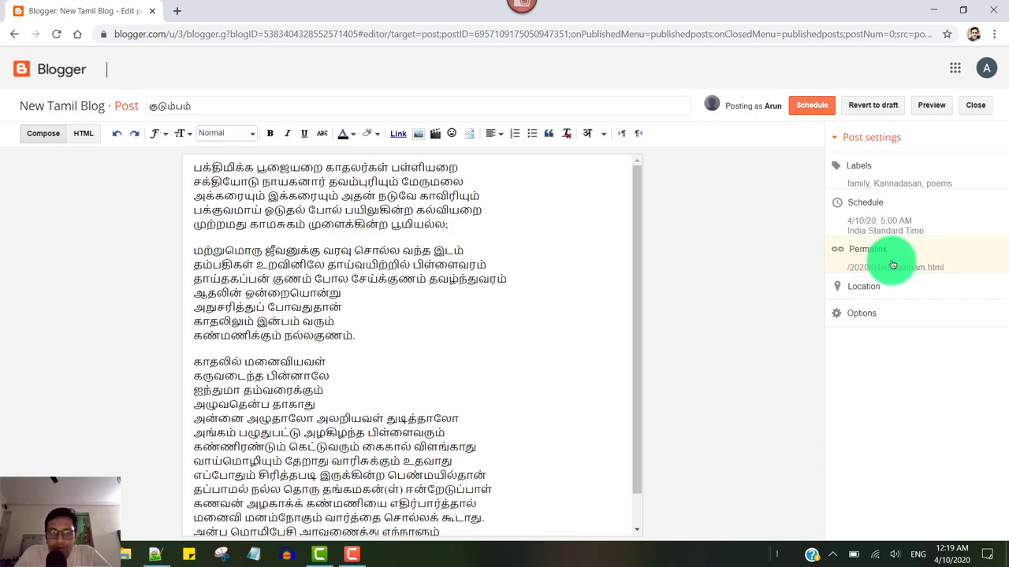
click(888, 265)
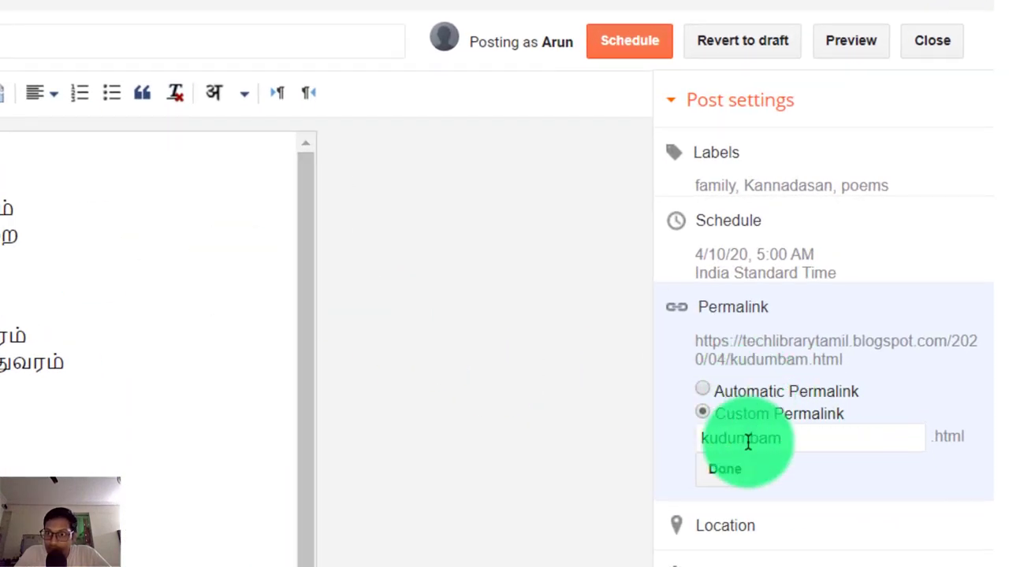
click(837, 433)
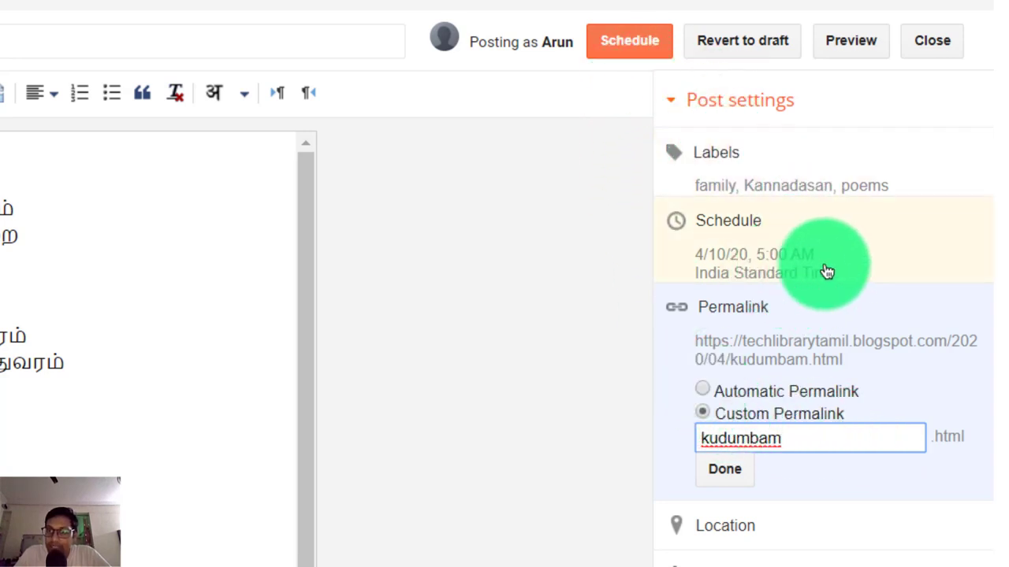
click(768, 241)
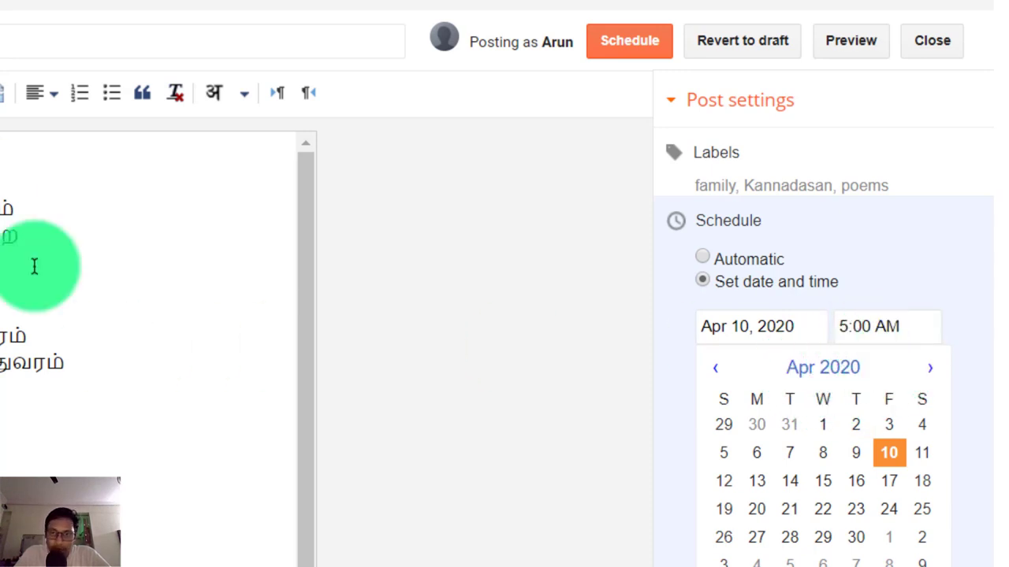
Revert the scheduled post to draft and switch its permalink to automatic and back to the custom kudumbam
click(648, 146)
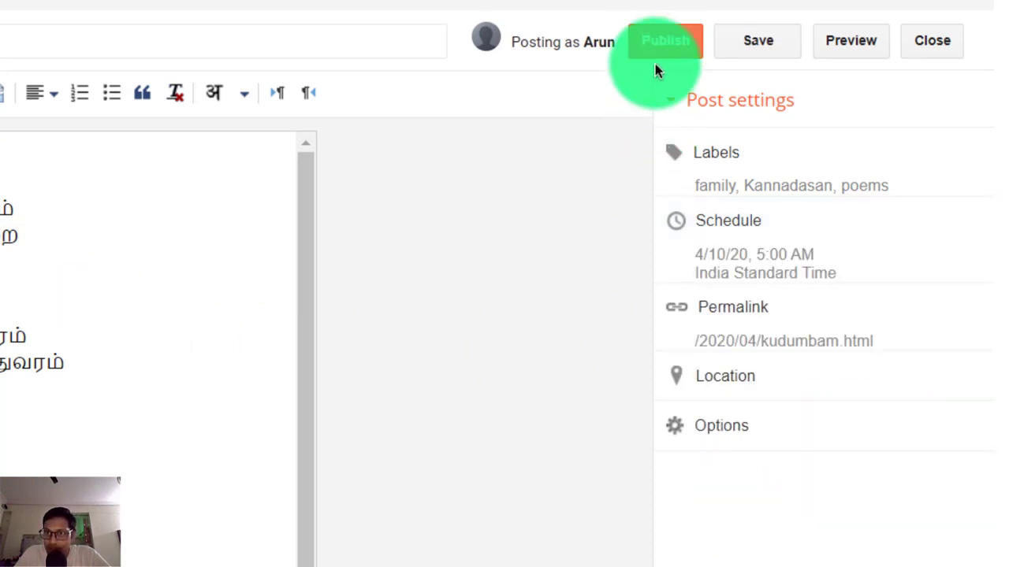
click(741, 323)
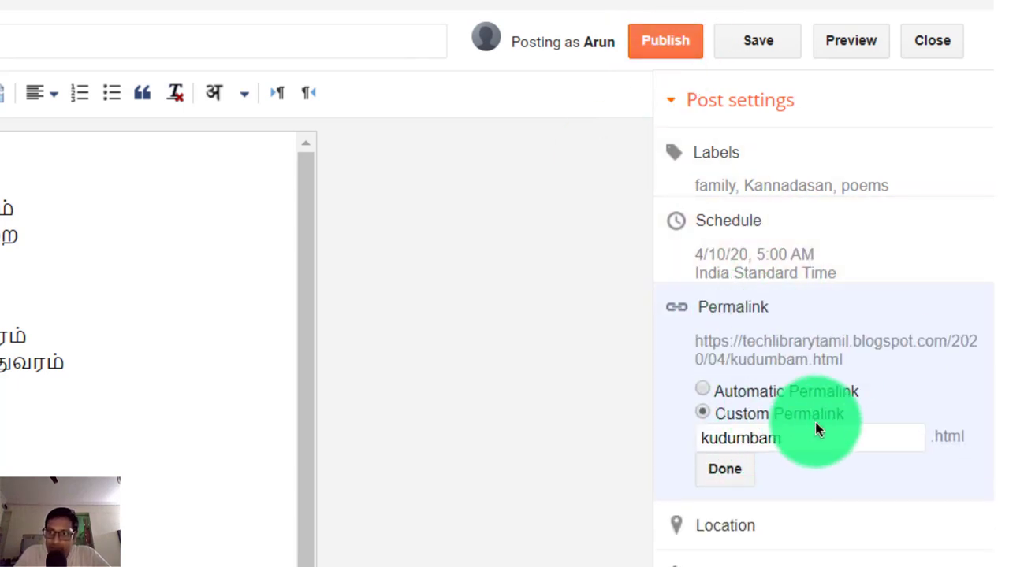
click(703, 390)
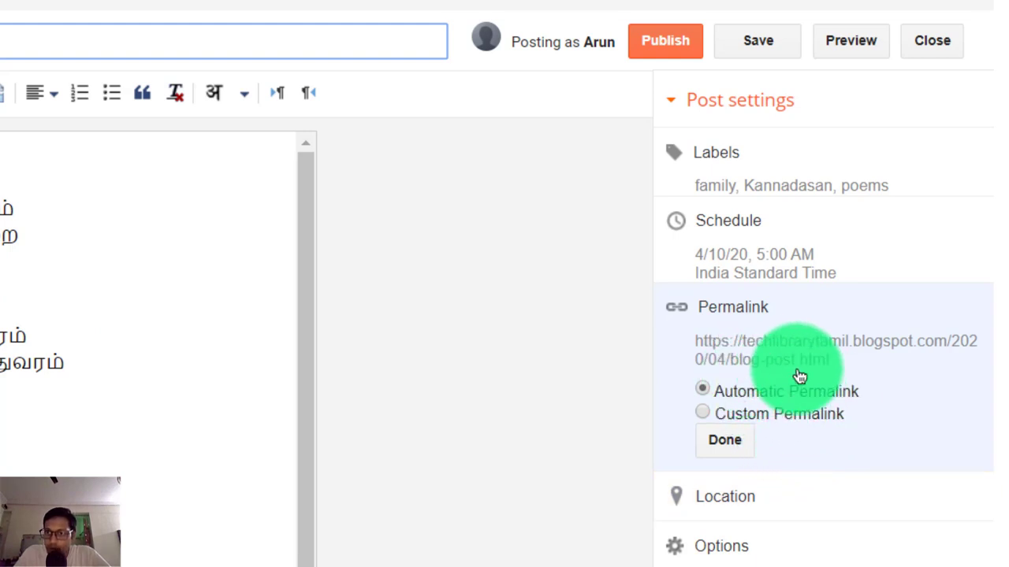
click(703, 412)
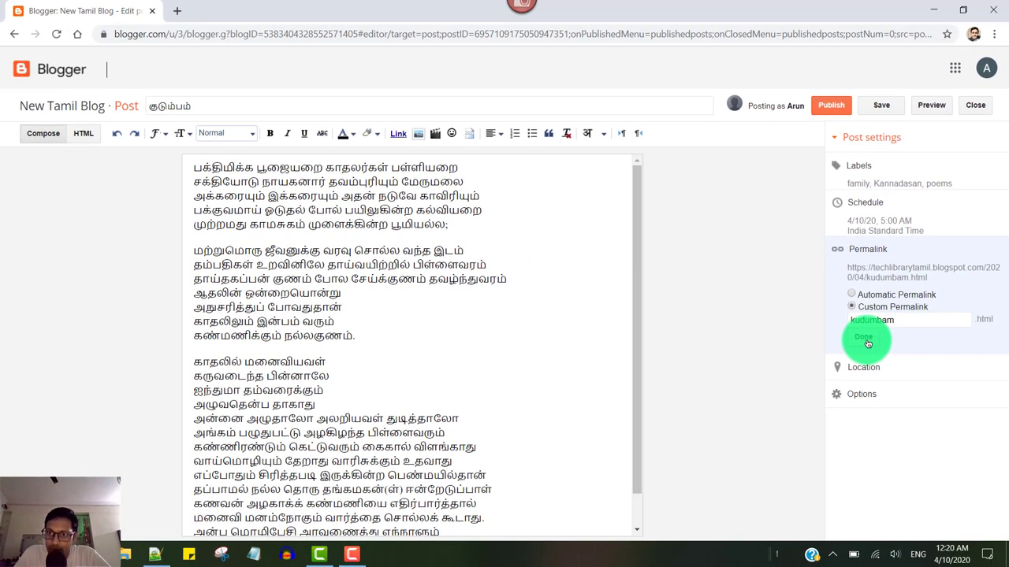
click(827, 374)
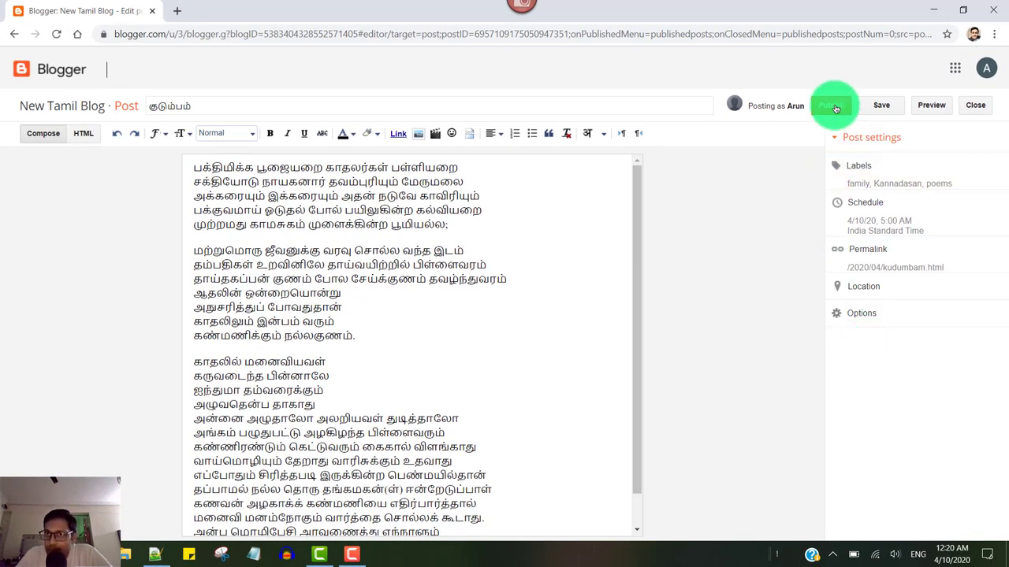
Set the draft's publishing schedule to Automatic
click(877, 207)
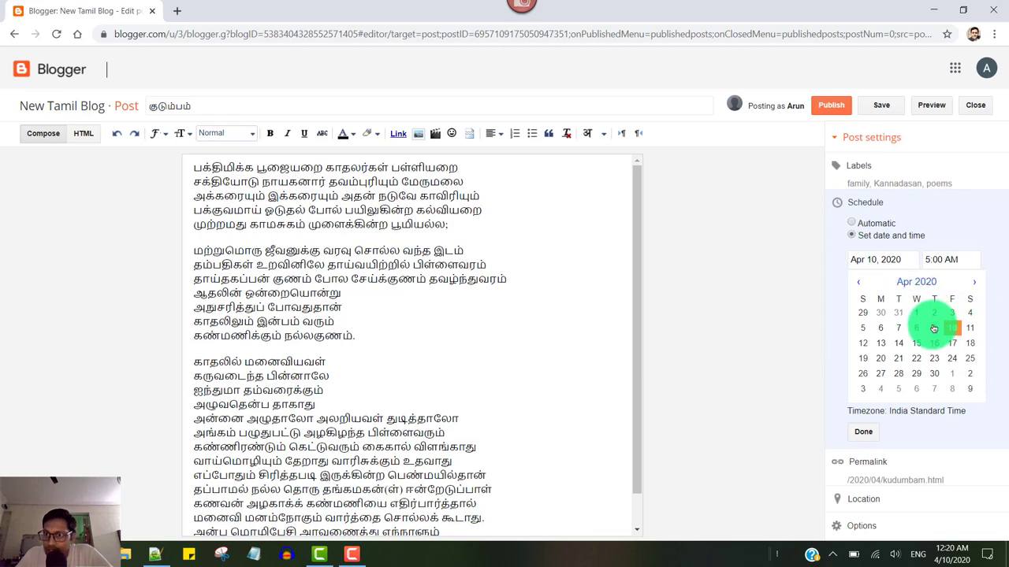
click(857, 228)
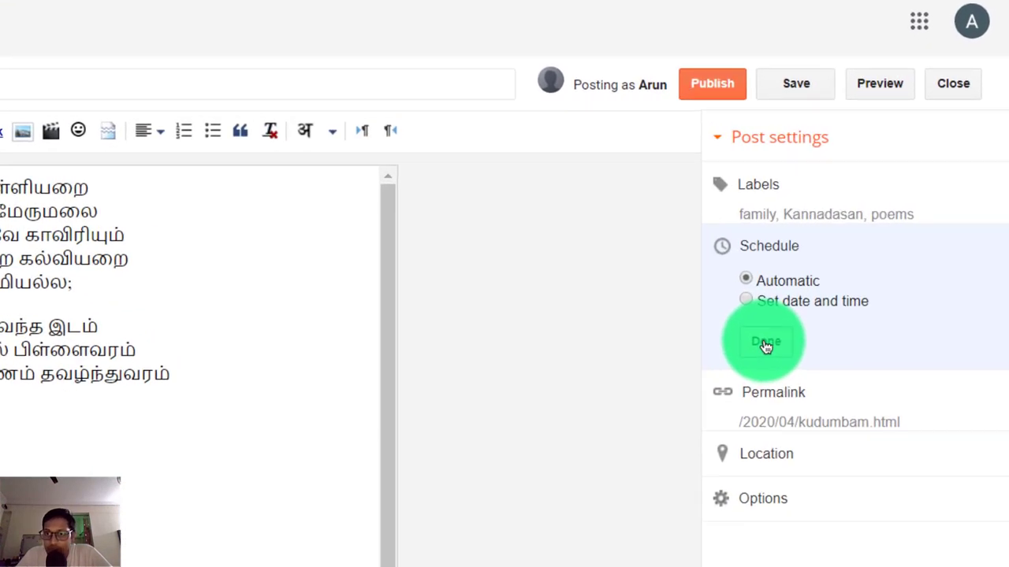
click(765, 345)
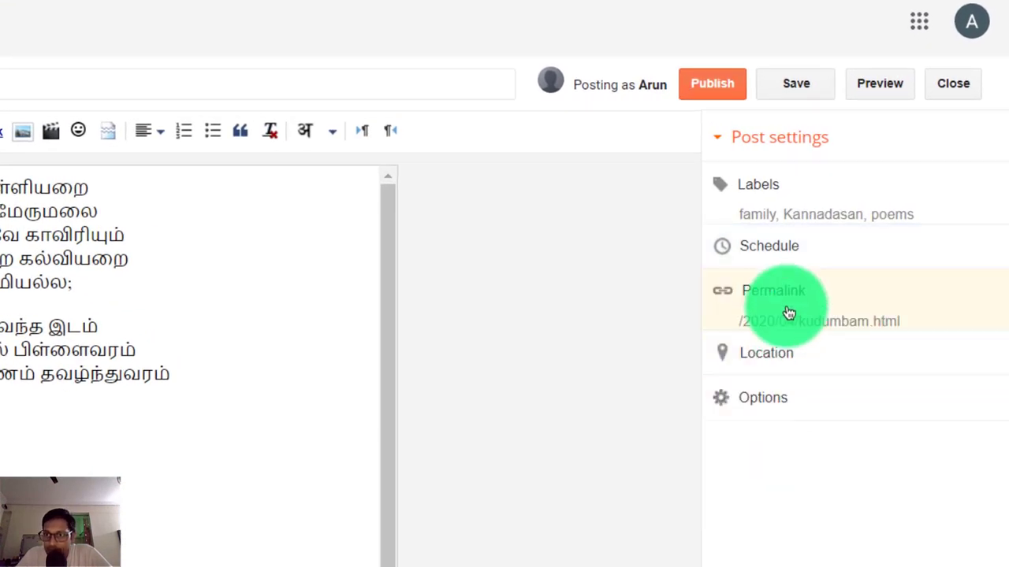
Check that the custom permalink is kudumbam and publish the post
click(788, 312)
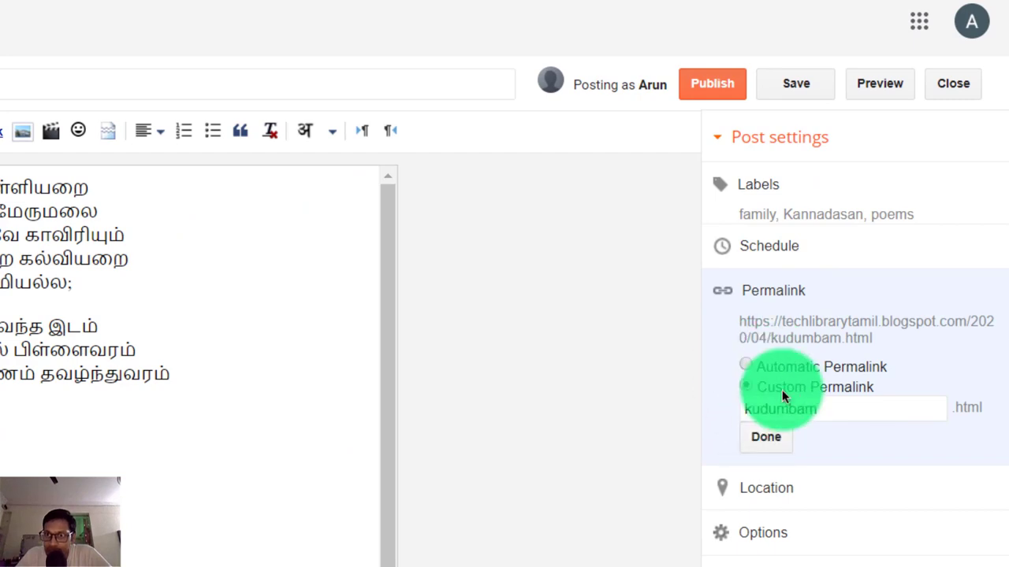
click(780, 436)
click(700, 86)
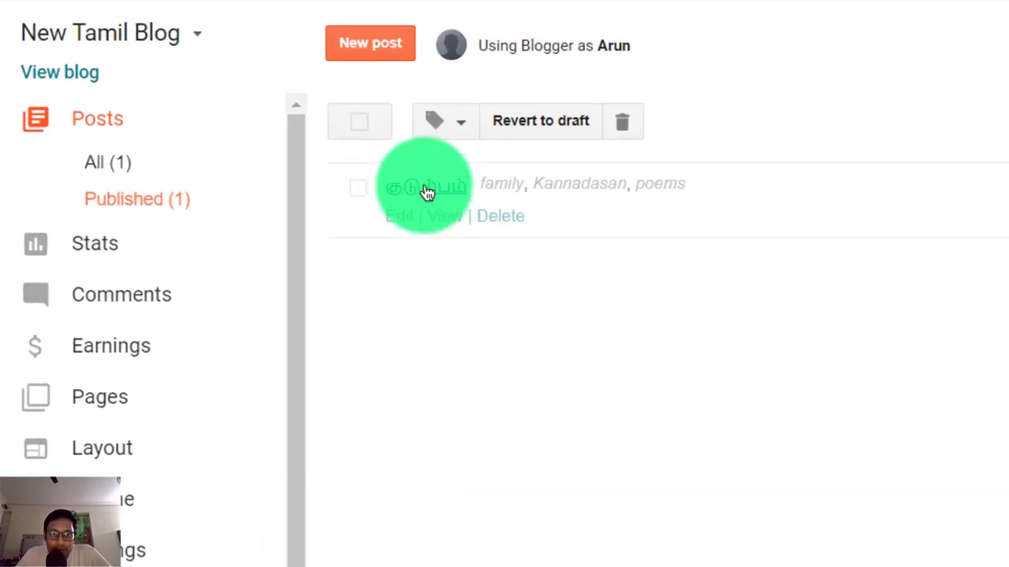
Reopen the published post and view its permalink
click(426, 190)
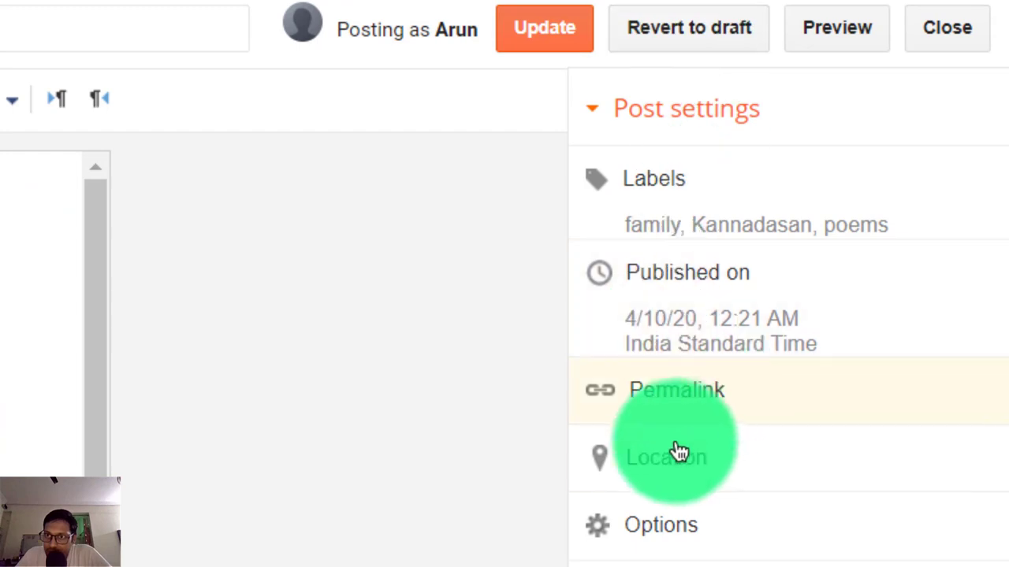
click(650, 391)
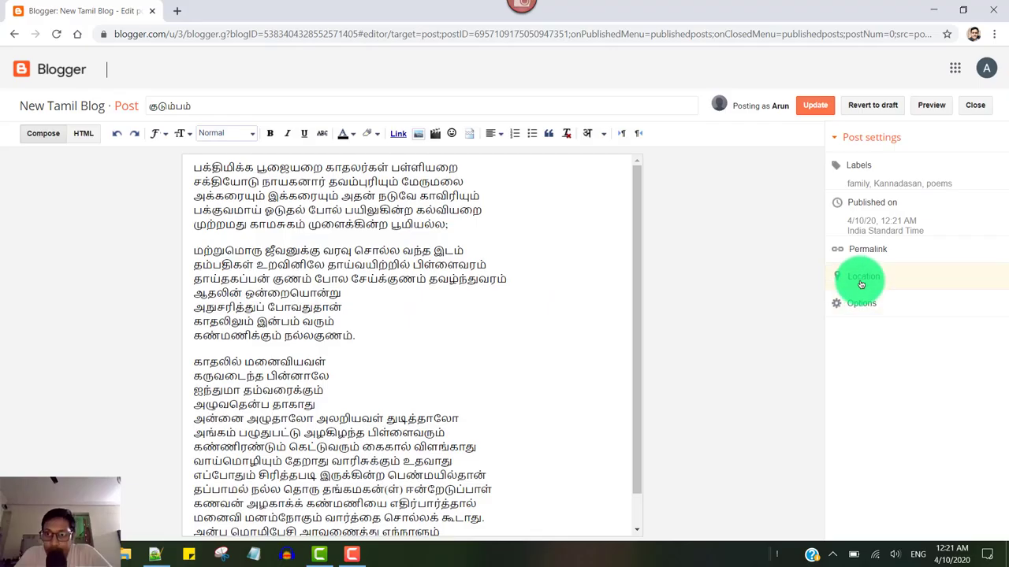
Pin the post's location at Tiruvannamalai on the full-screen map and update the post
click(858, 277)
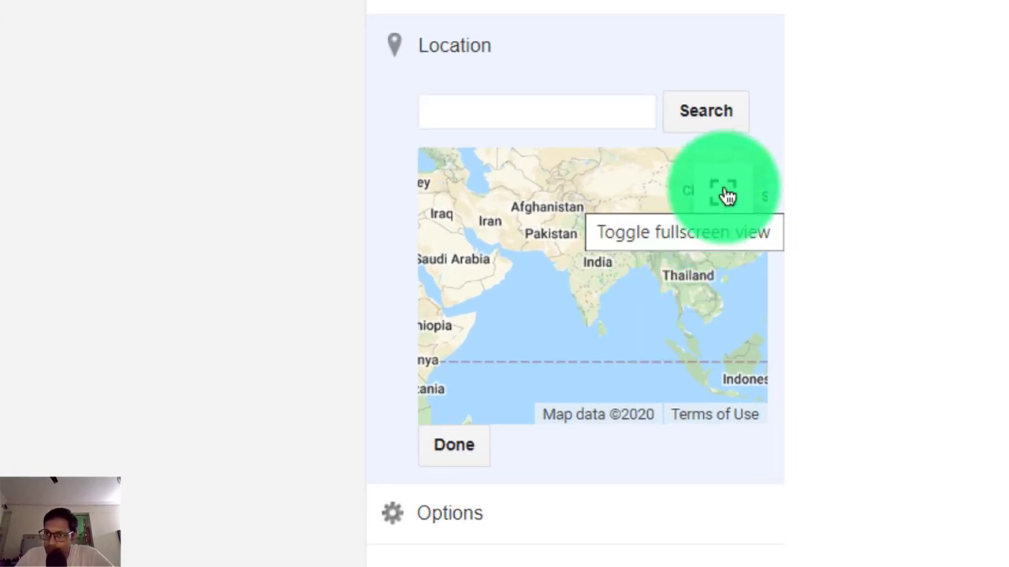
click(730, 200)
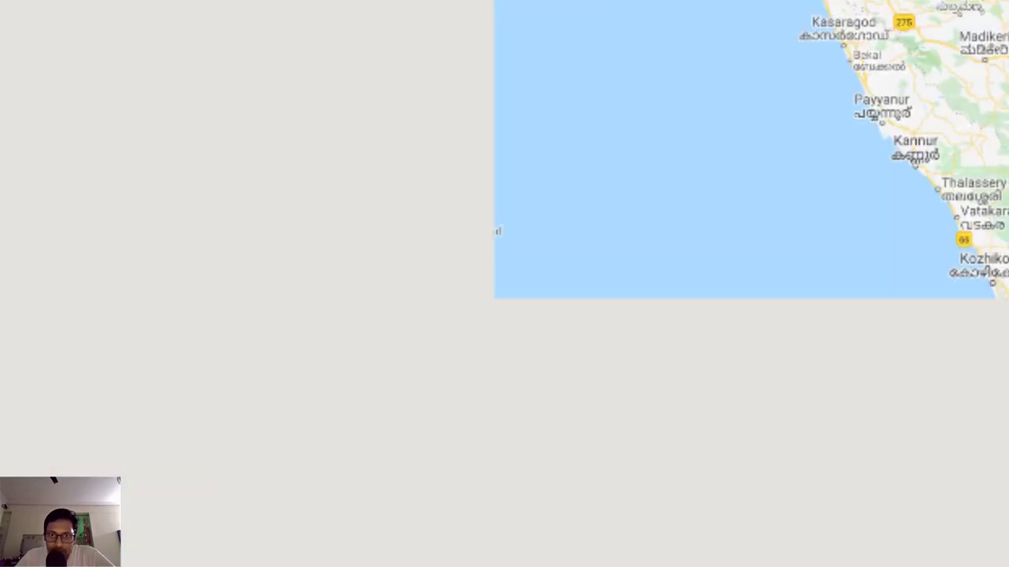
click(471, 233)
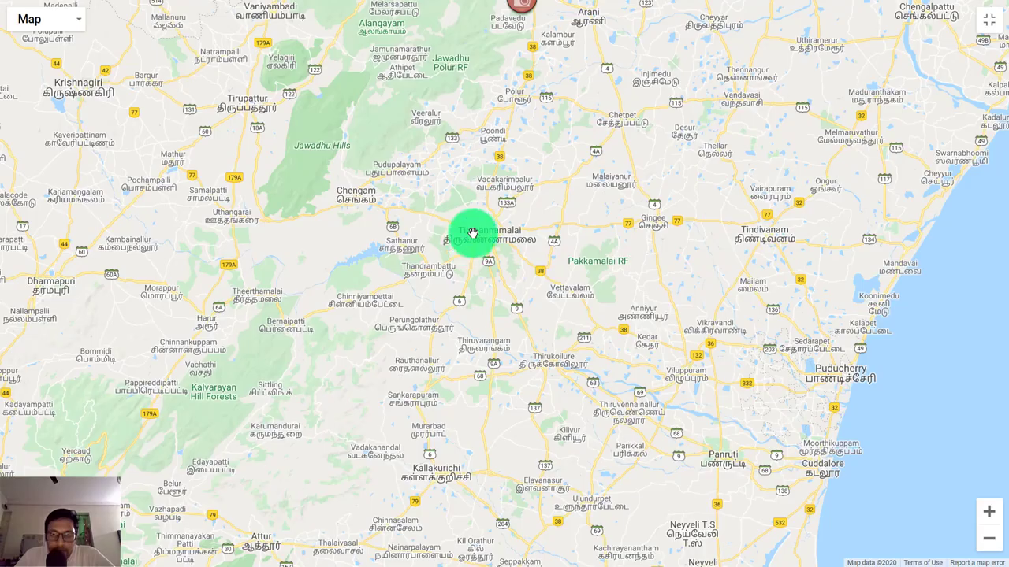
scroll(471, 233, up, 5)
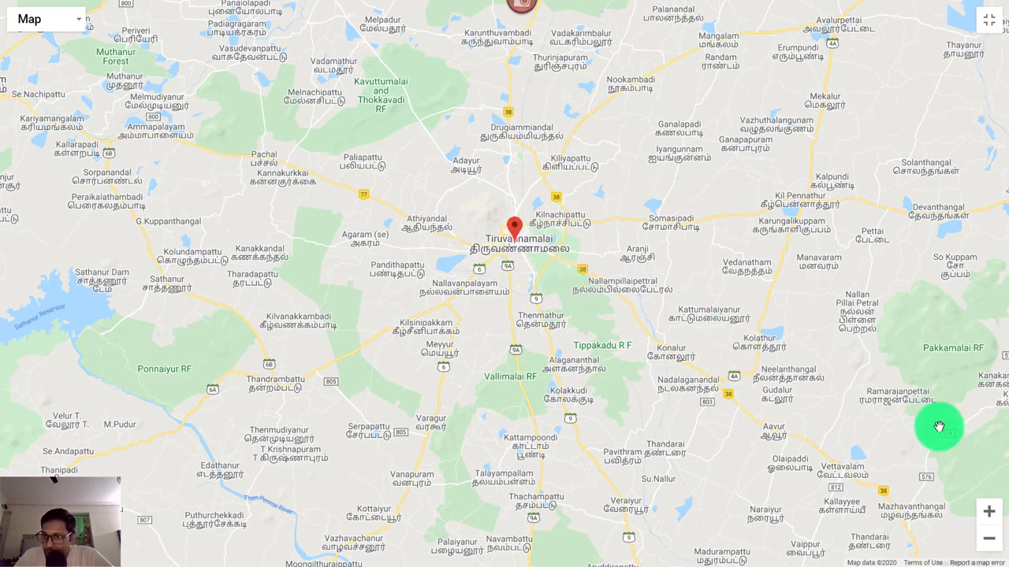
click(992, 25)
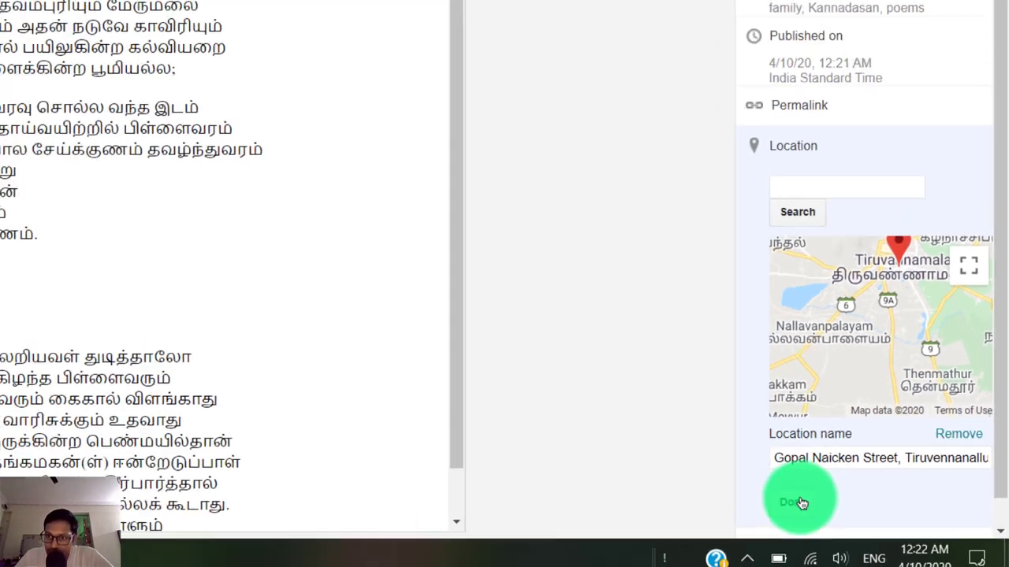
click(647, 473)
scroll(461, 296, down, 1)
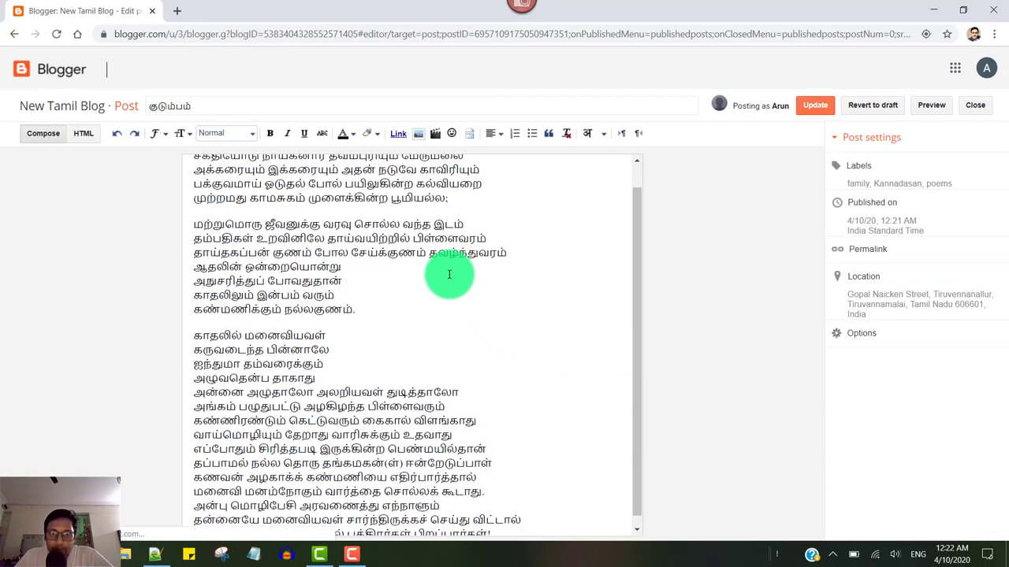
scroll(450, 275, up, 1)
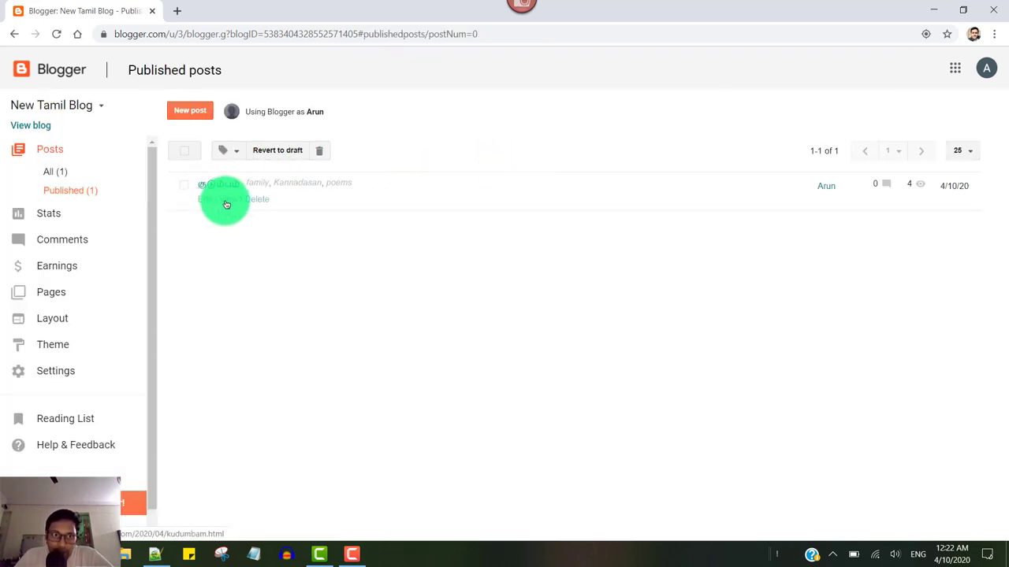
View the live post and examine the location line below the poem
click(227, 202)
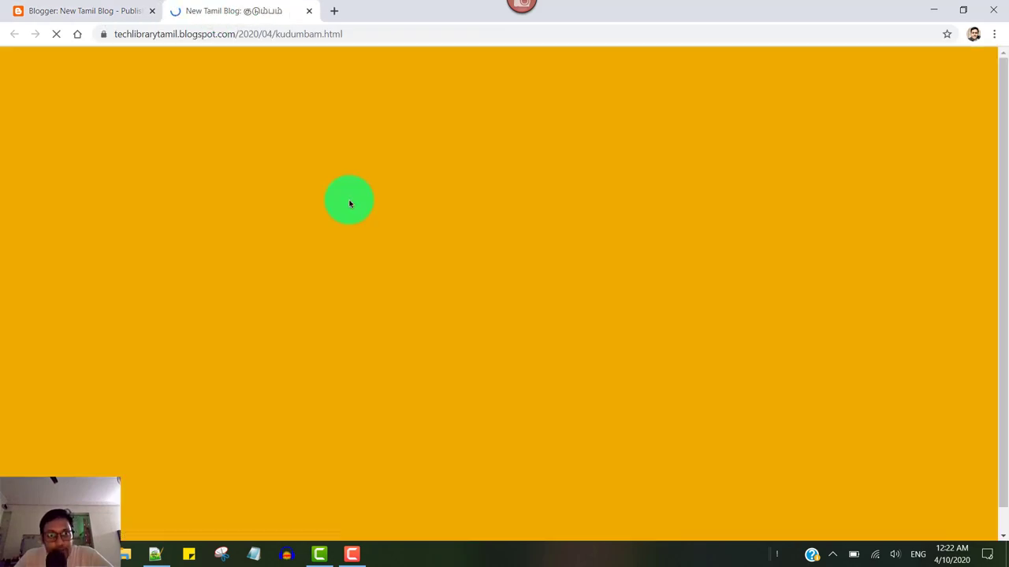
scroll(330, 234, down, 10)
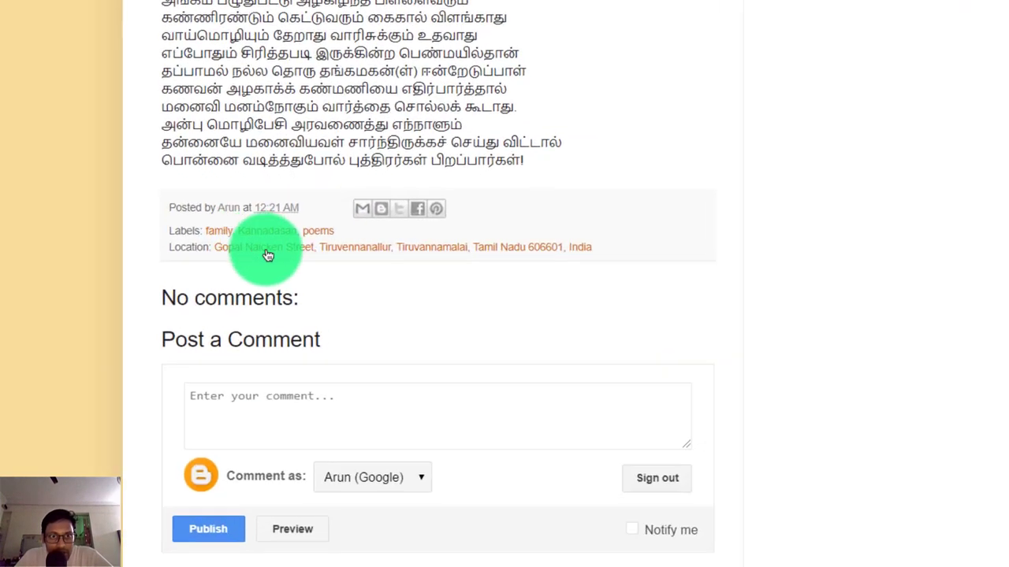
drag(64, 260, 918, 221)
click(712, 256)
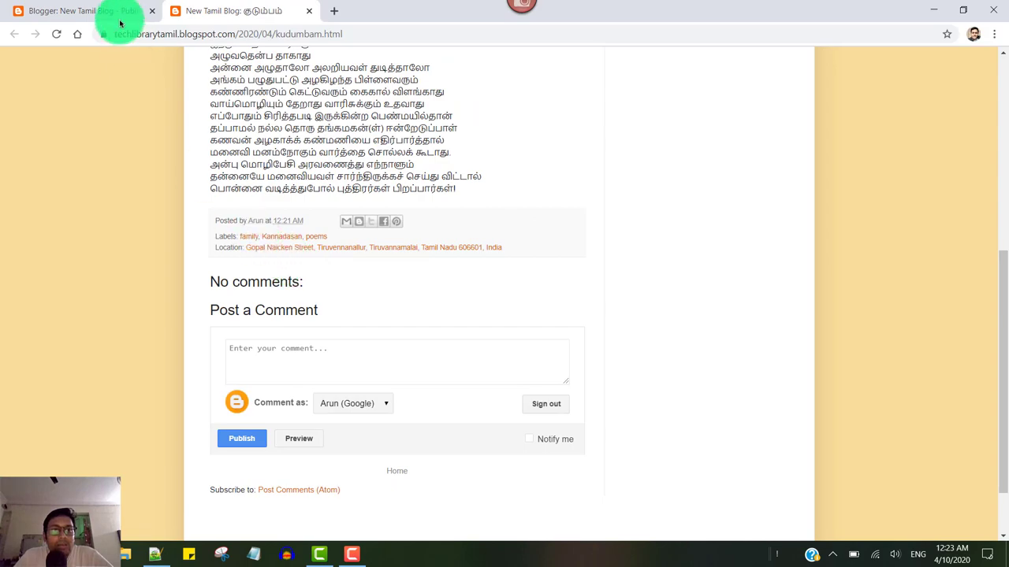
Return to the post list, reopen the post for editing and remove its location
click(118, 16)
click(225, 186)
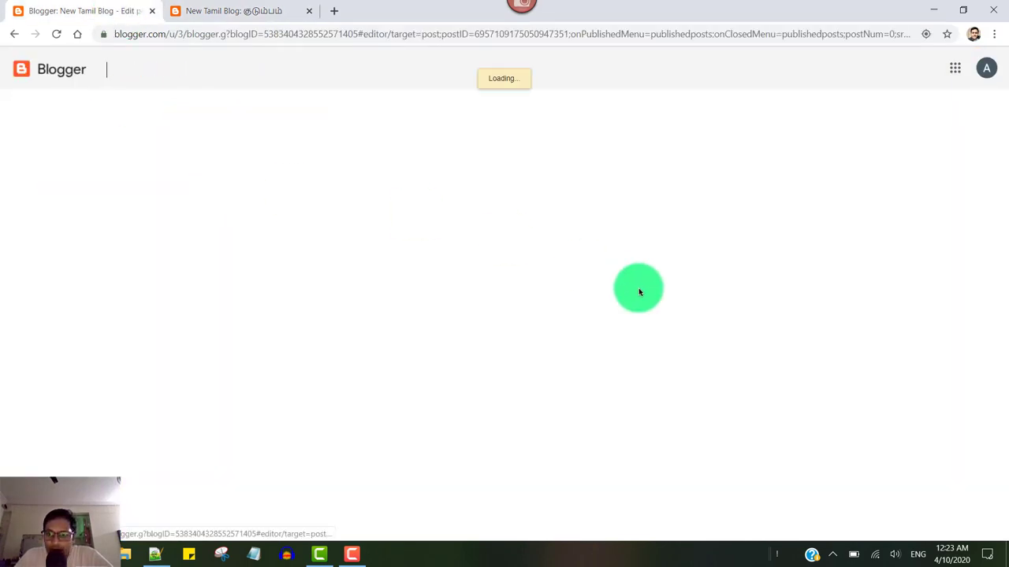
click(860, 281)
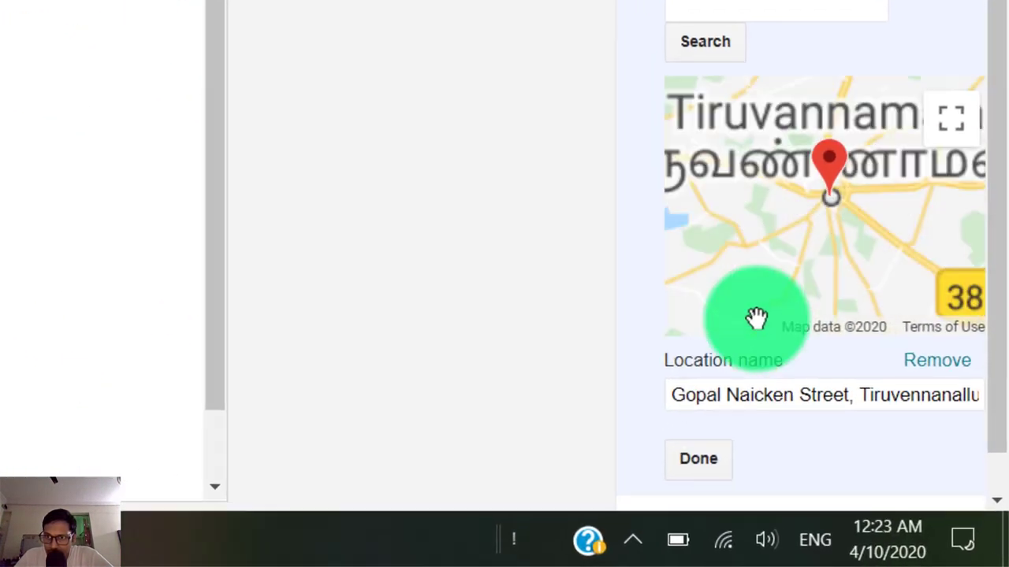
click(962, 435)
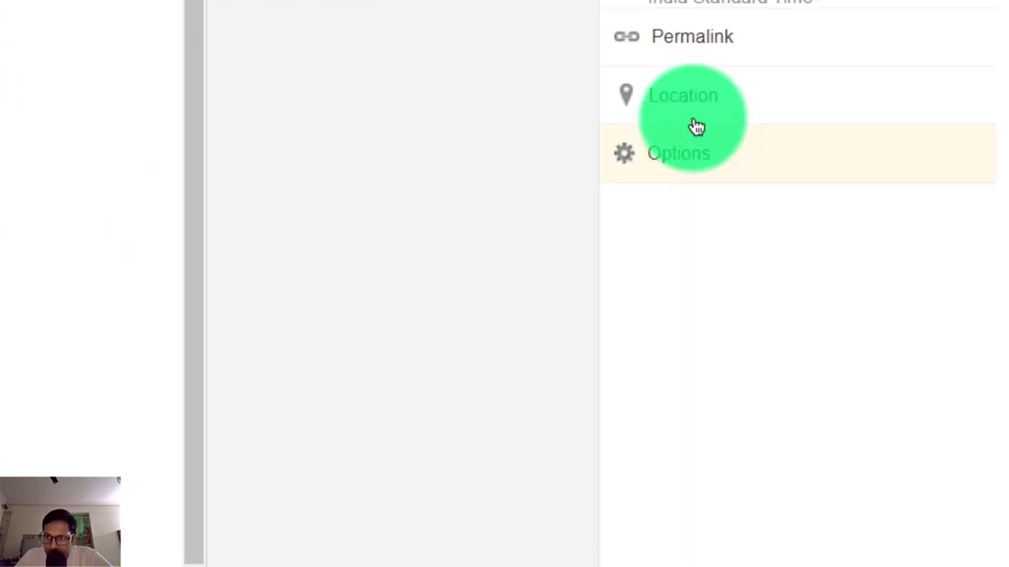
Update the post without a location and check the line below the poem on the live page
click(684, 98)
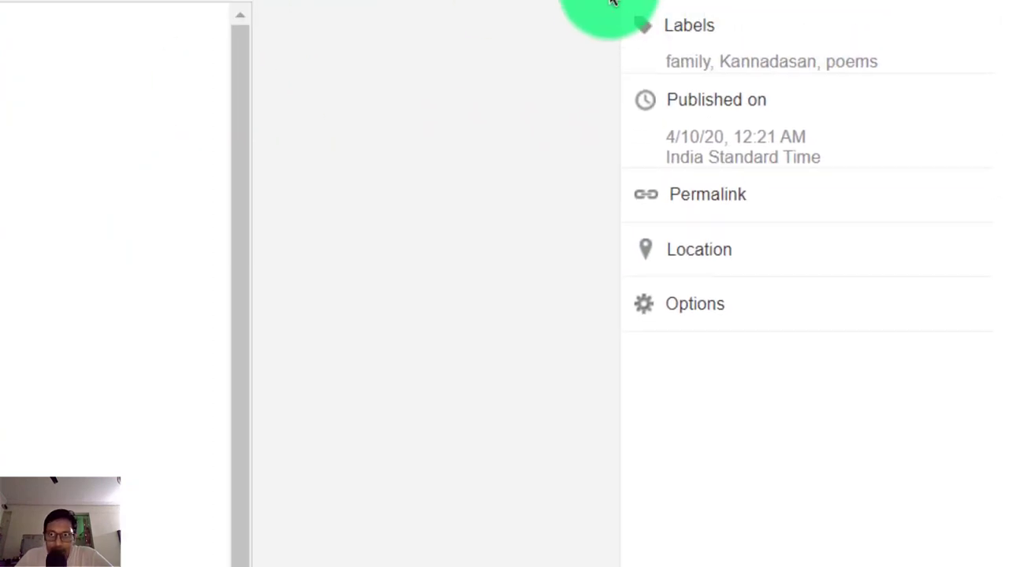
click(628, 68)
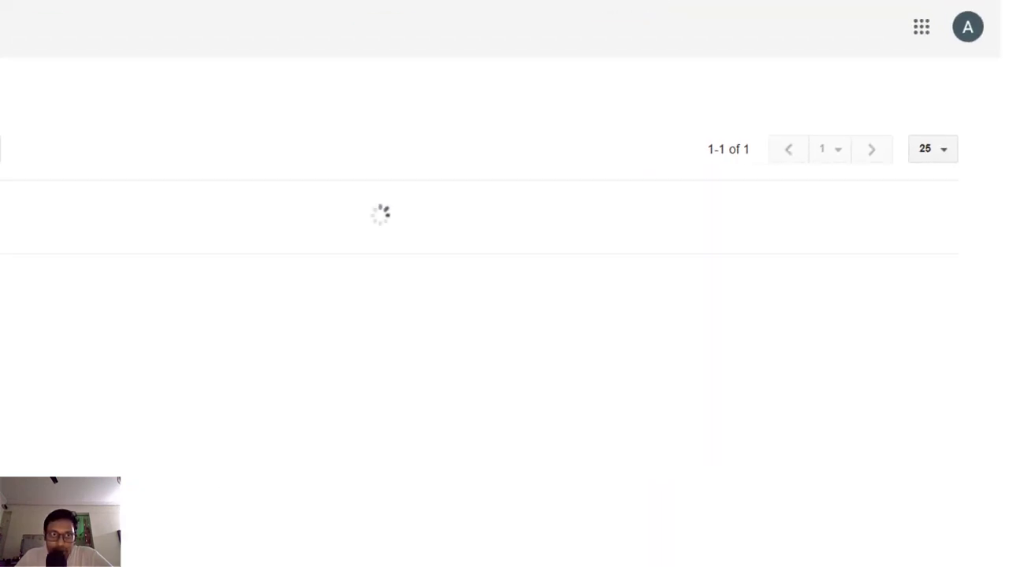
click(214, 11)
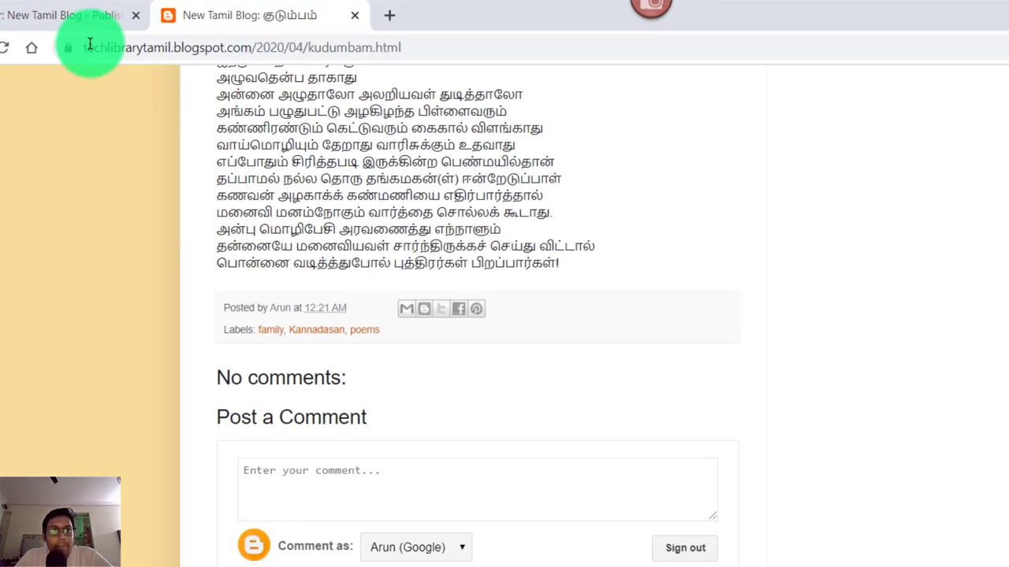
Return to the list of published posts, reopen the Tamil post and show its Options settings
key(ctrl+Tab)
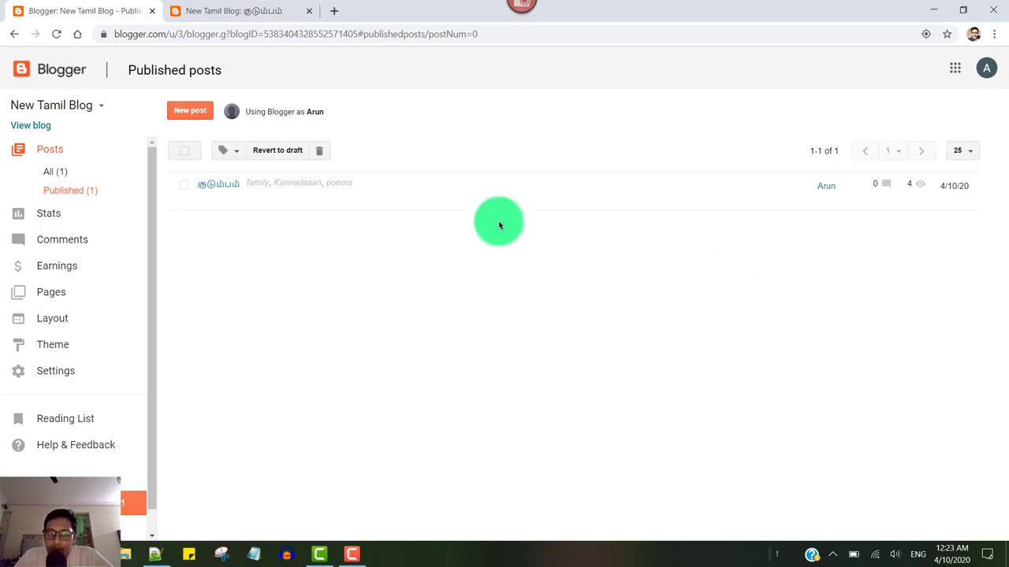
click(232, 190)
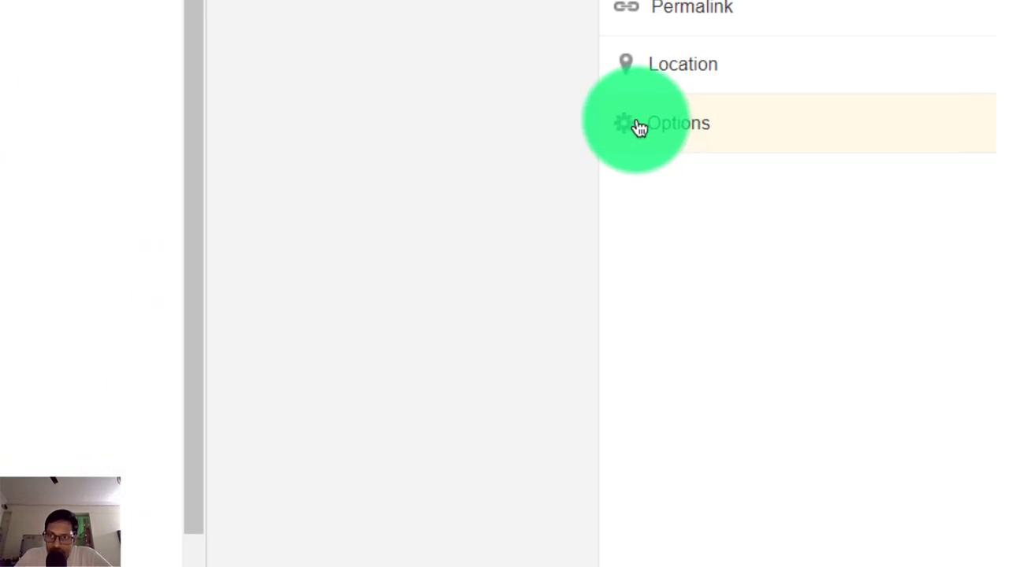
click(725, 201)
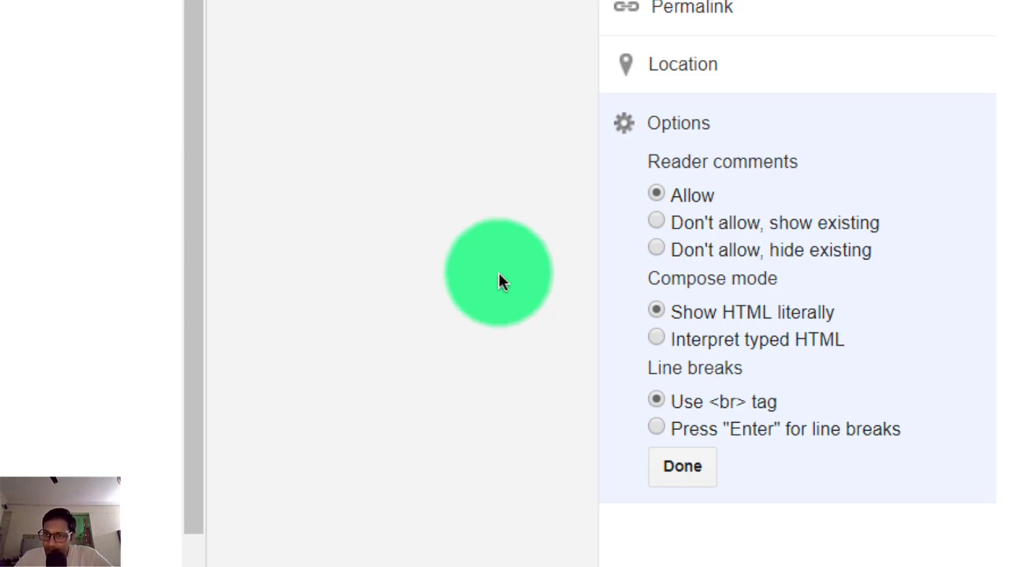
Try the reader comments choices "Don't allow, show existing" and "Don't allow, hide existing", and set them back to Allow
click(658, 222)
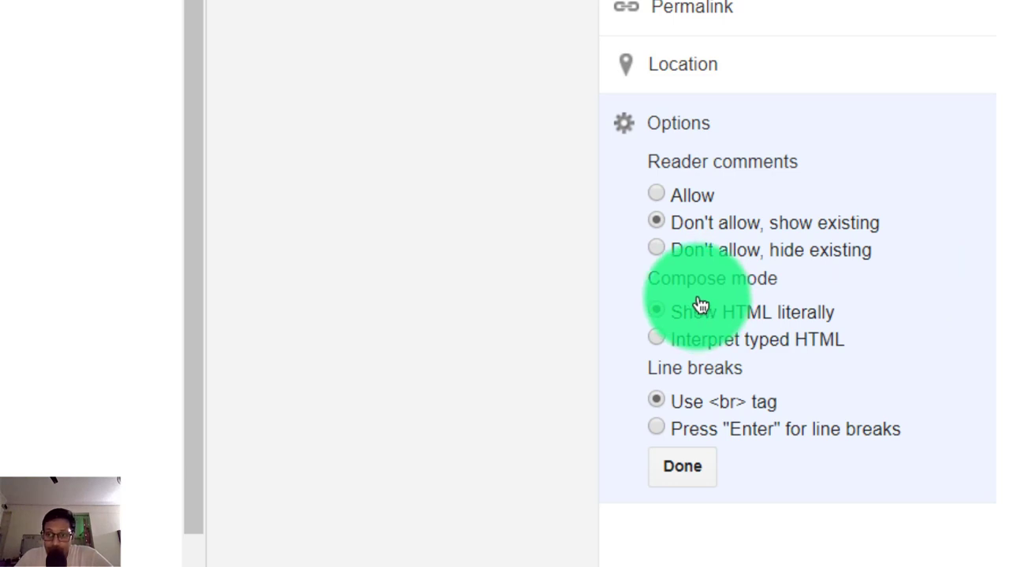
click(659, 250)
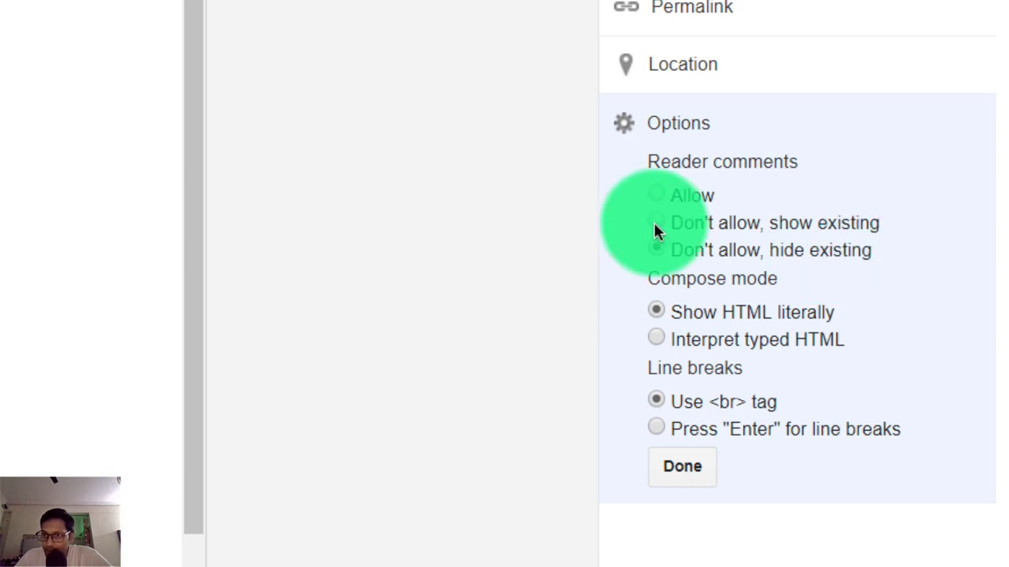
click(670, 196)
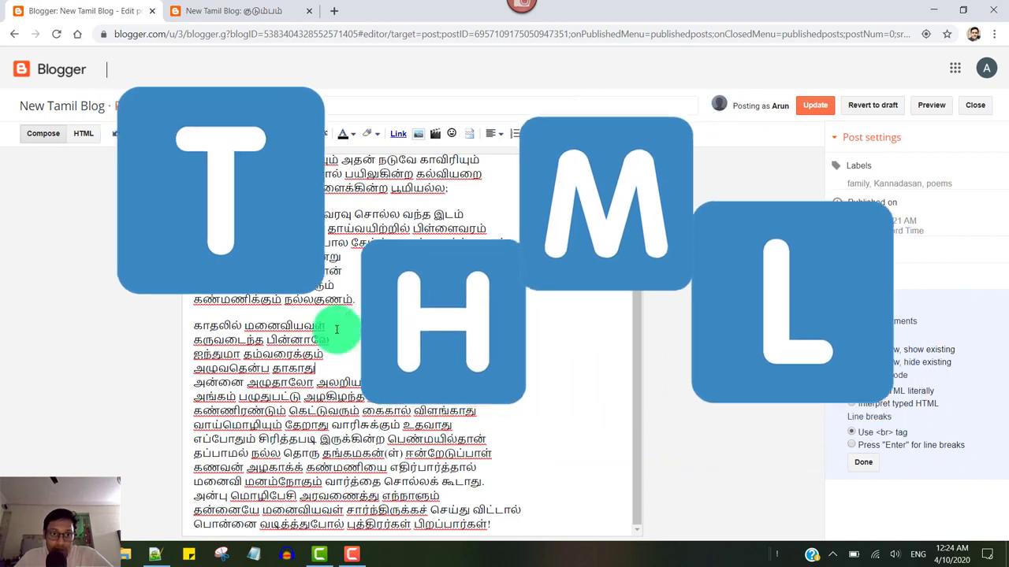
Pick the Large font size and the Subheading style for the blank line above the poem's first verse
scroll(338, 327, up, 1)
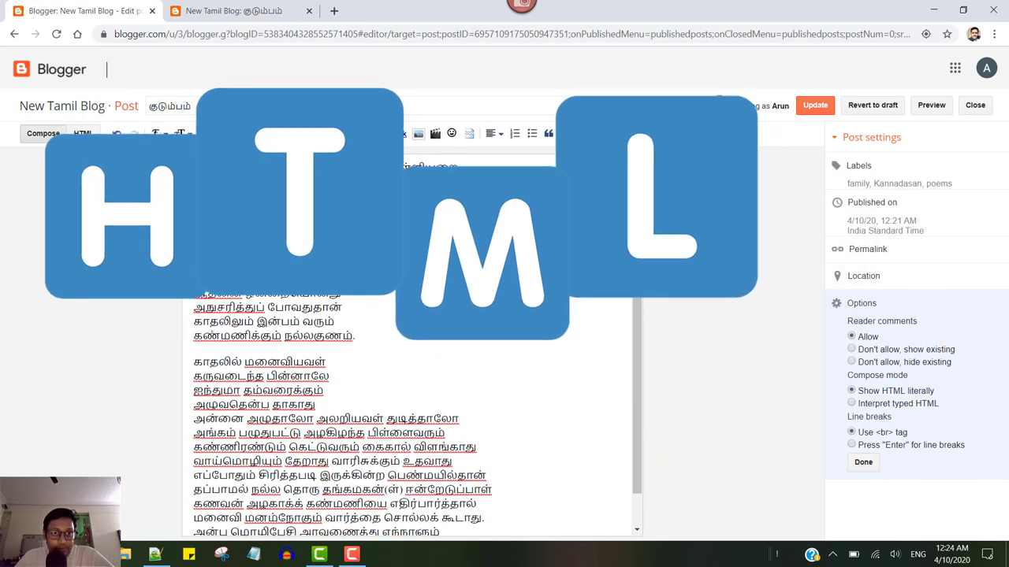
scroll(246, 165, up, 1)
click(246, 166)
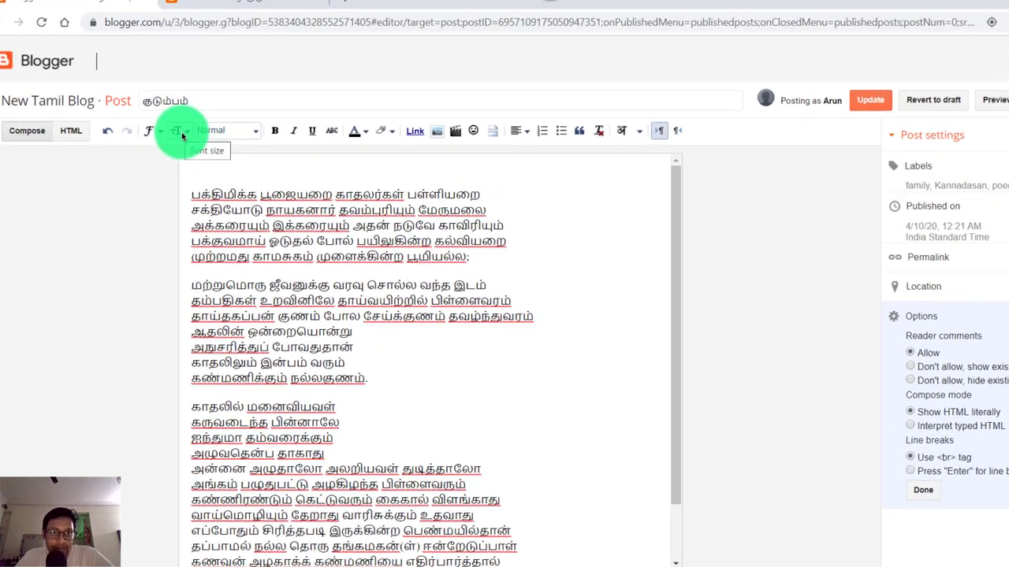
click(184, 135)
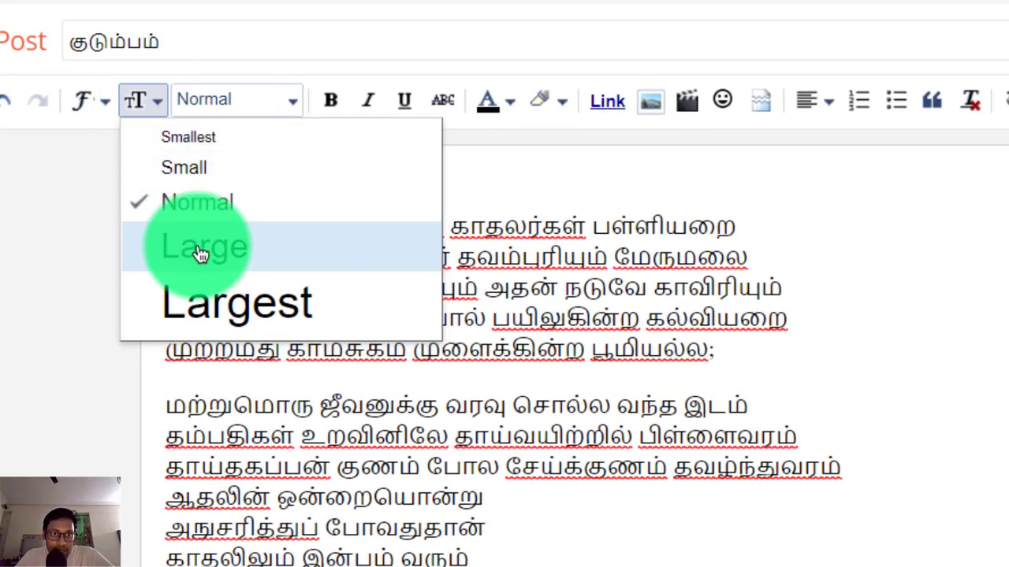
click(201, 254)
click(288, 99)
click(272, 175)
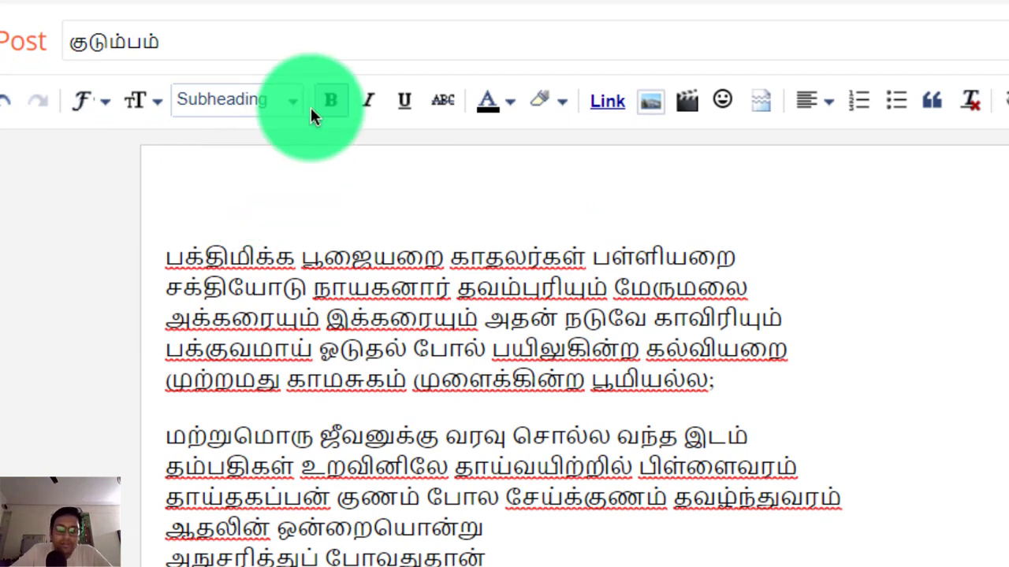
Enter the Tamil heading "கவிஞர் கண்ணதாசன் கவிதைகள்" in bold on the line above the poem
text(K)
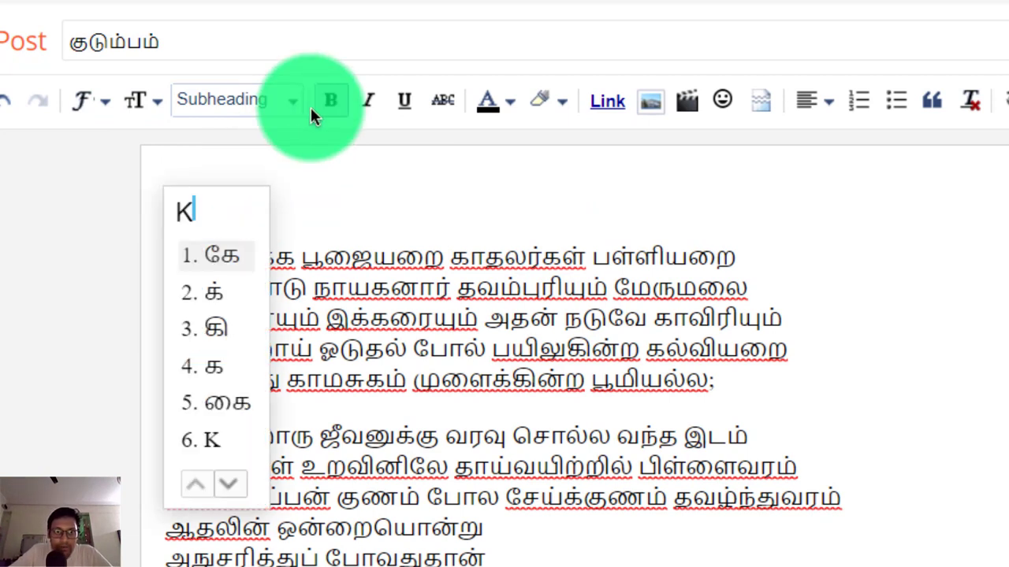
text(AVIGN)
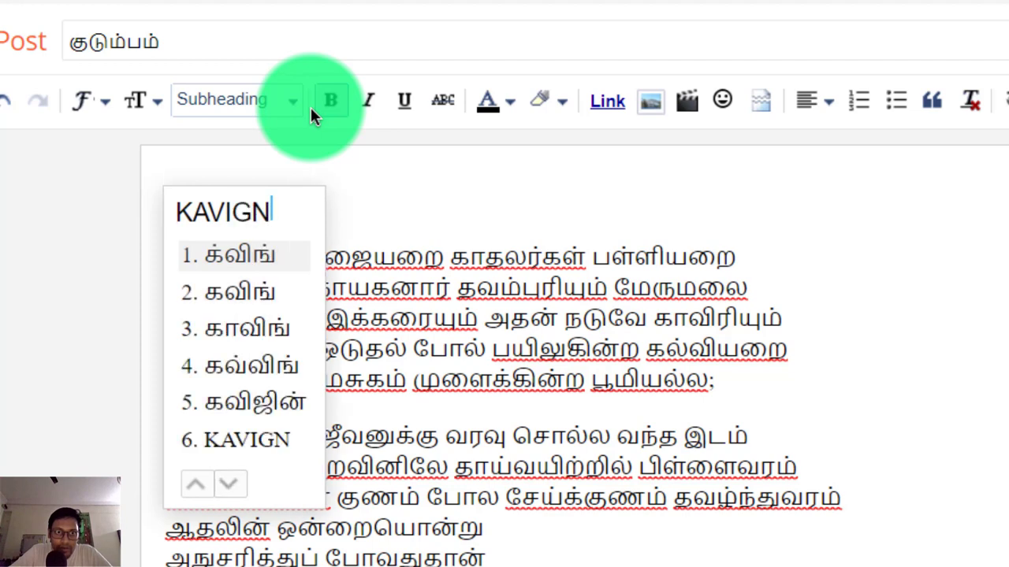
text(AR KANNADA)
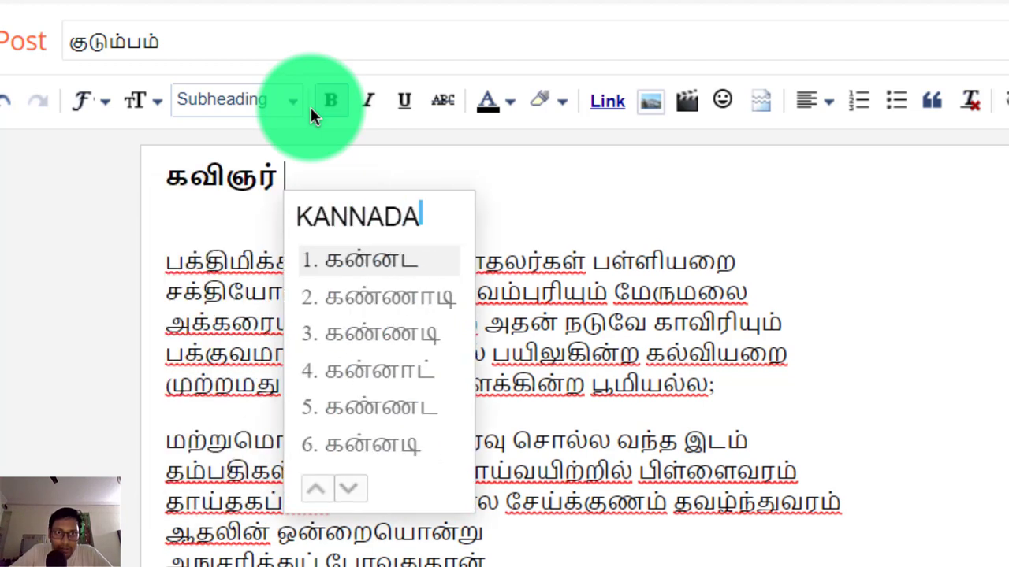
text(SAN KAVI)
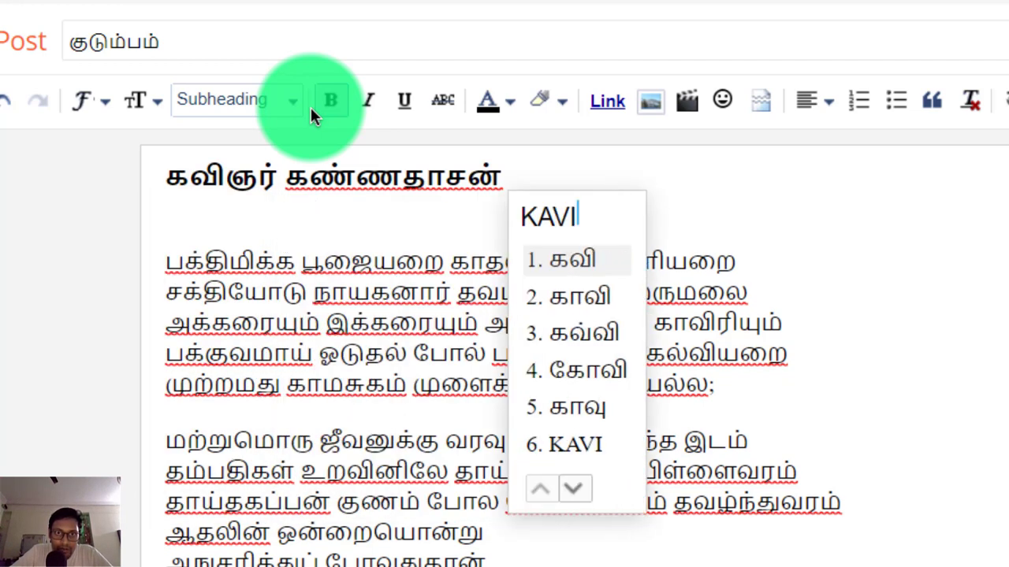
text(DHAIGAL)
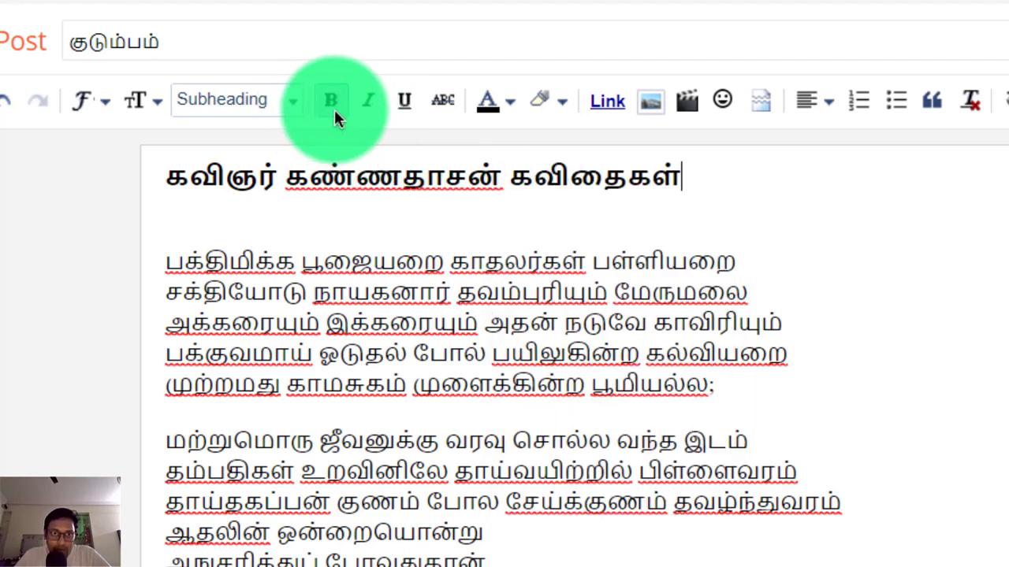
click(333, 100)
drag(665, 177, 76, 185)
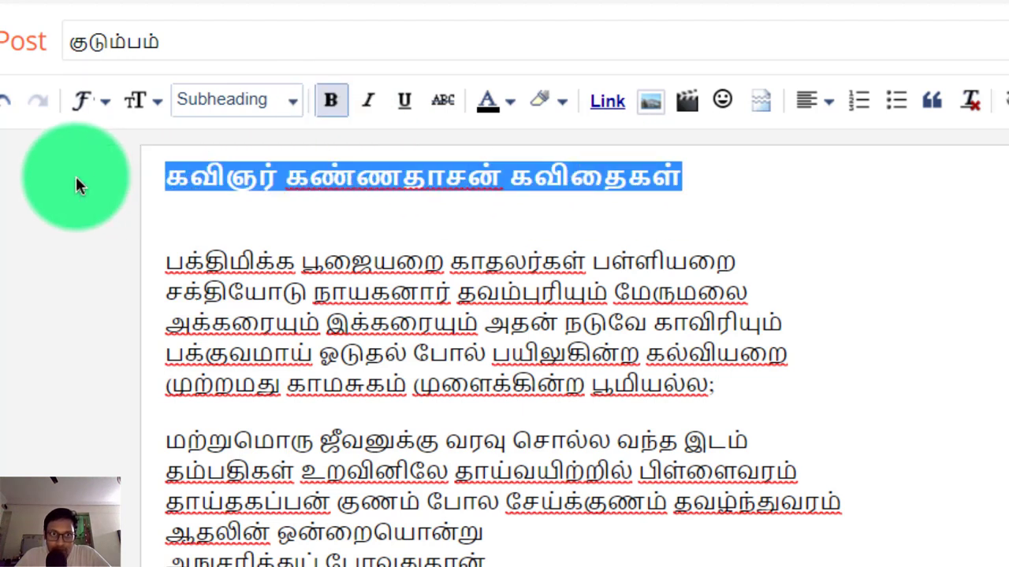
click(759, 185)
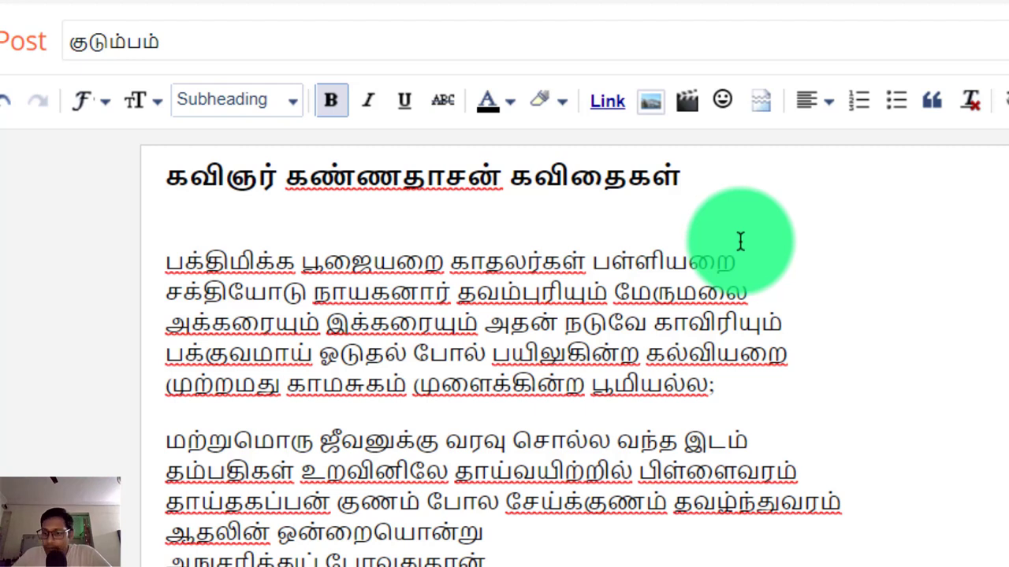
Add the line "<strong> Kavignar Kannadasan Kavidhaigal </strong>" below the Tamil heading
key(Return)
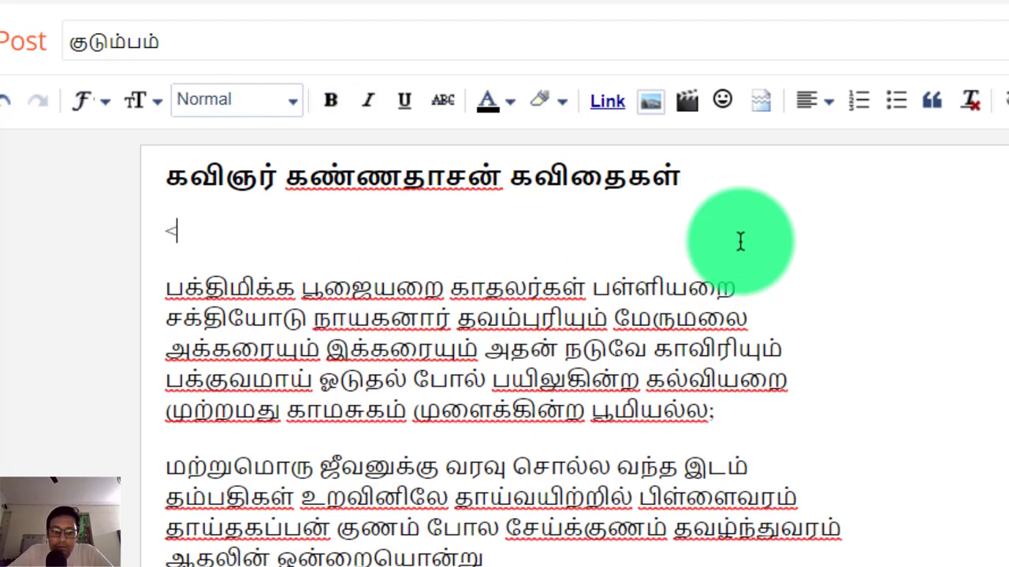
text(<strong)
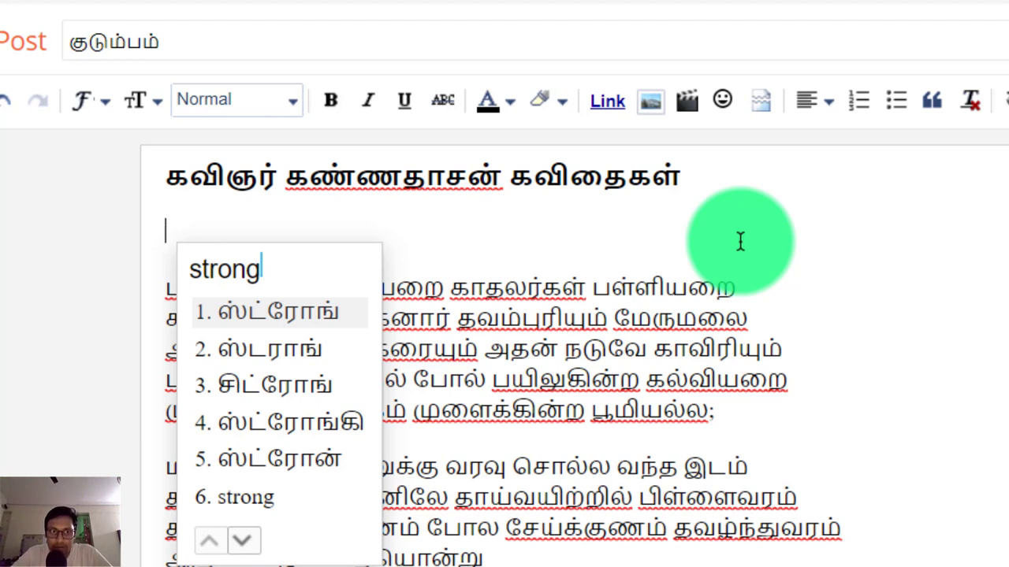
key(Escape)
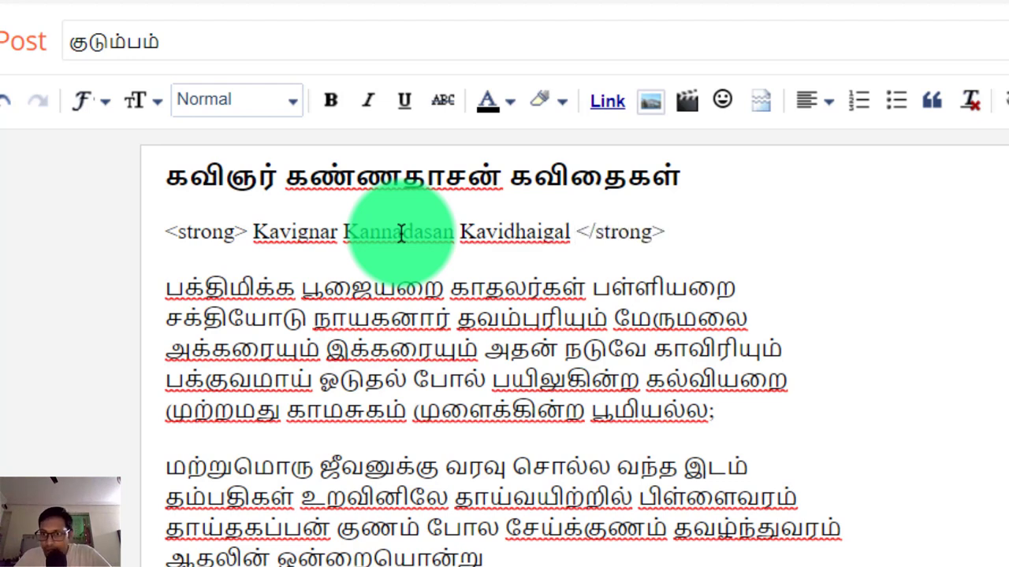
Examine the opening and closing strong tags in the editor and look over the live post before updating
click(200, 233)
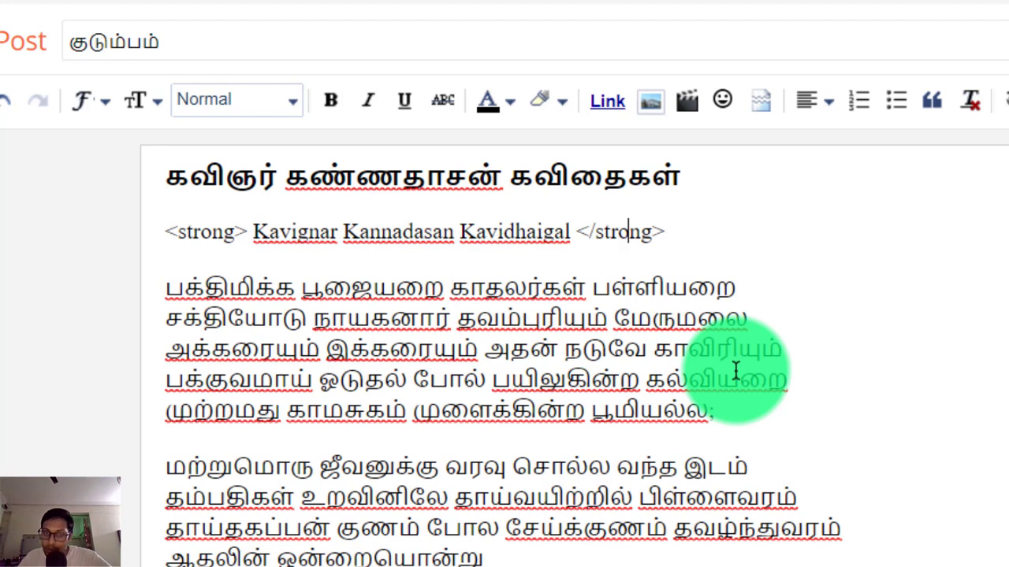
click(628, 231)
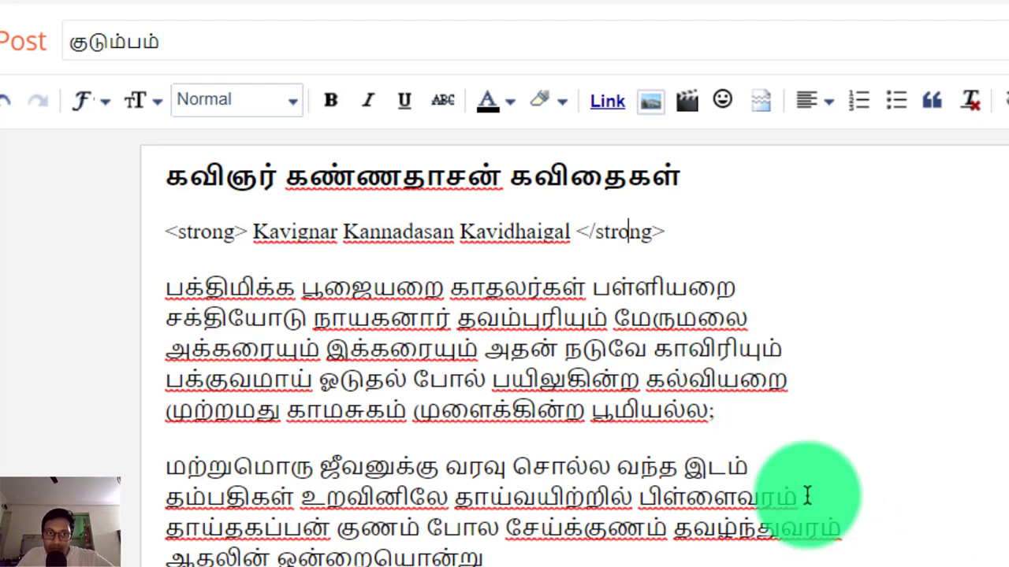
click(163, 230)
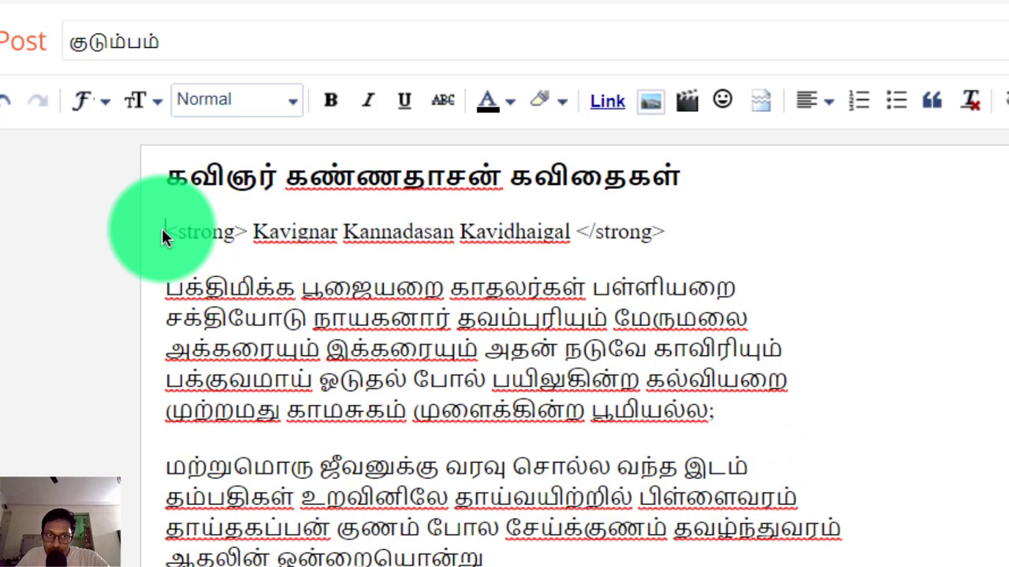
click(670, 231)
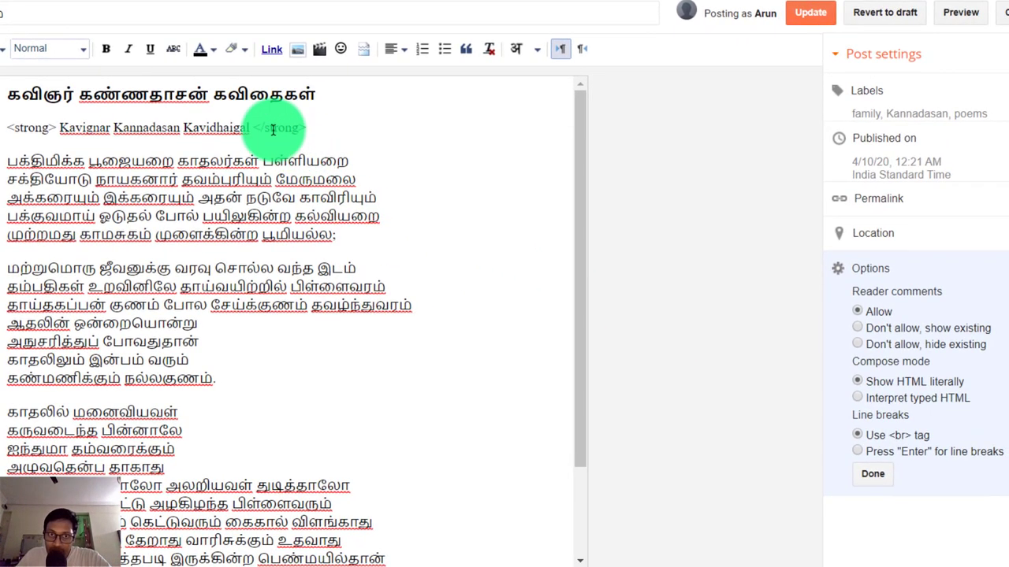
drag(252, 128, 317, 127)
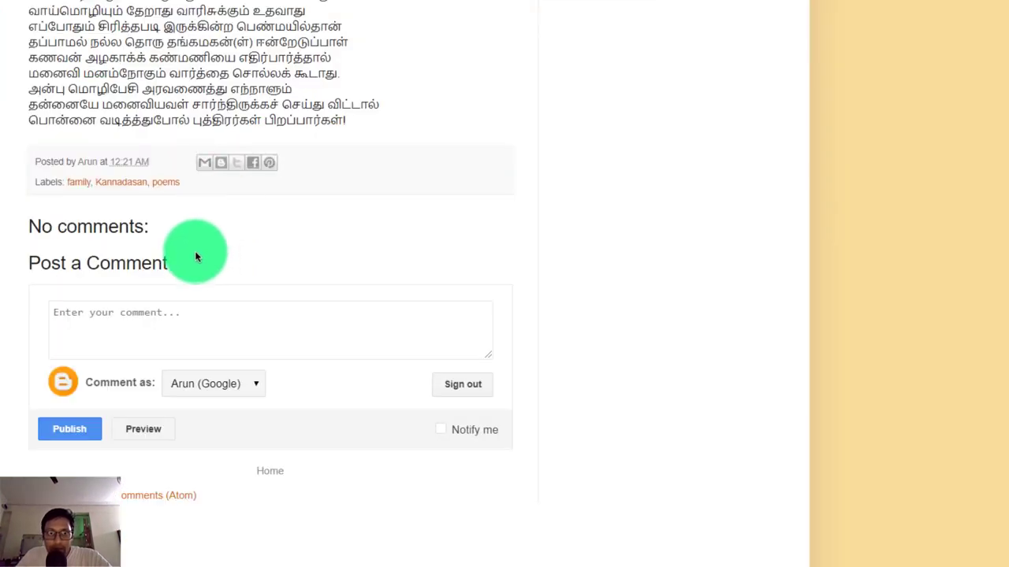
scroll(224, 116, up, 1)
scroll(223, 117, up, 6)
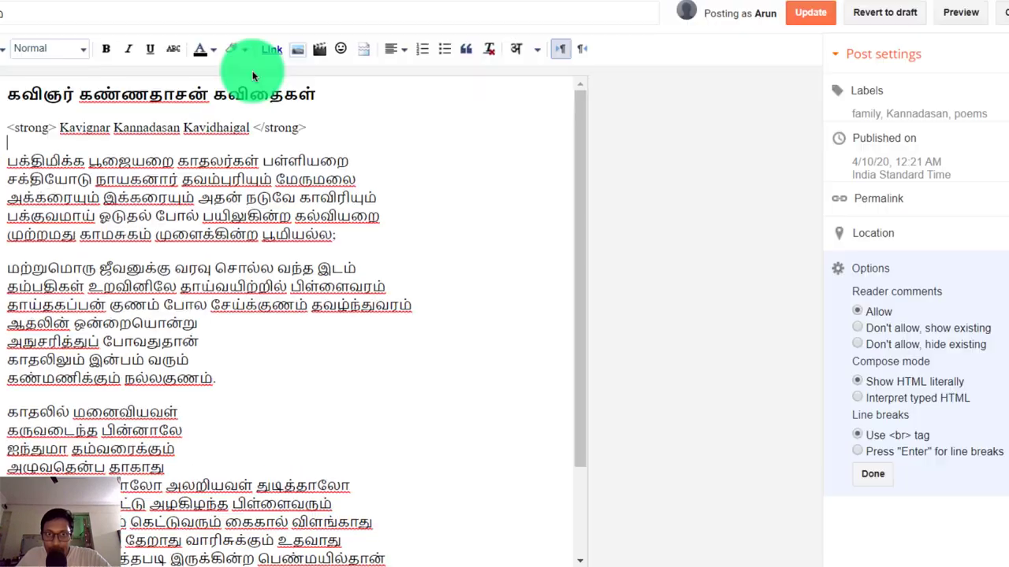
Update the post and examine how the line with the strong tags is displayed on the live page
click(810, 14)
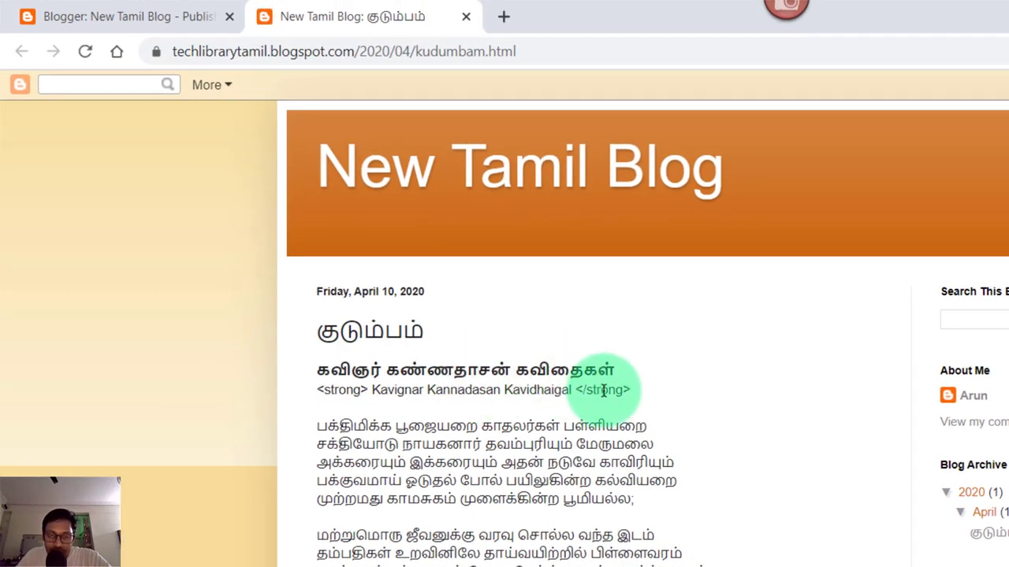
drag(317, 389, 367, 390)
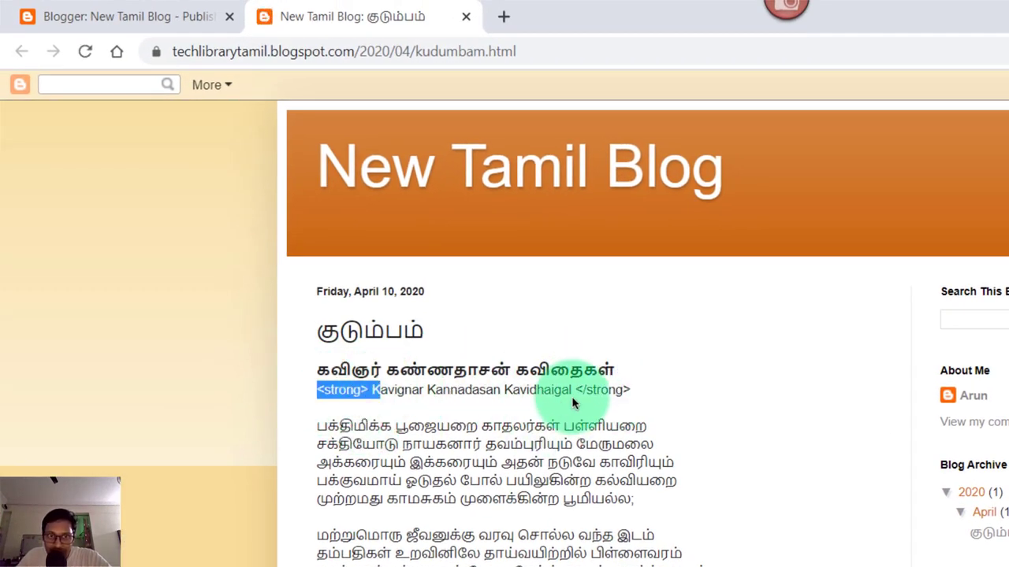
drag(562, 390, 644, 402)
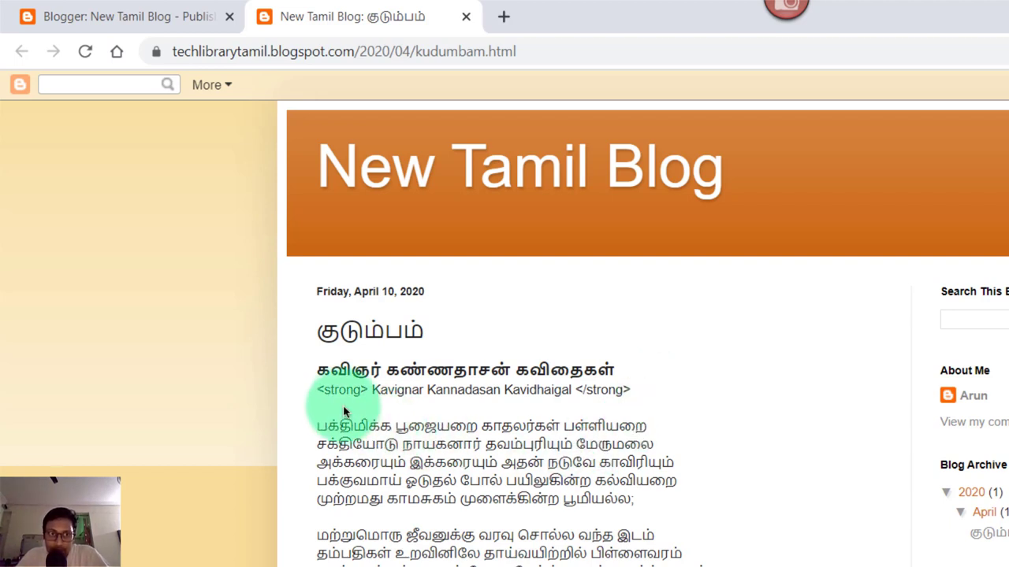
drag(317, 390, 659, 399)
click(658, 399)
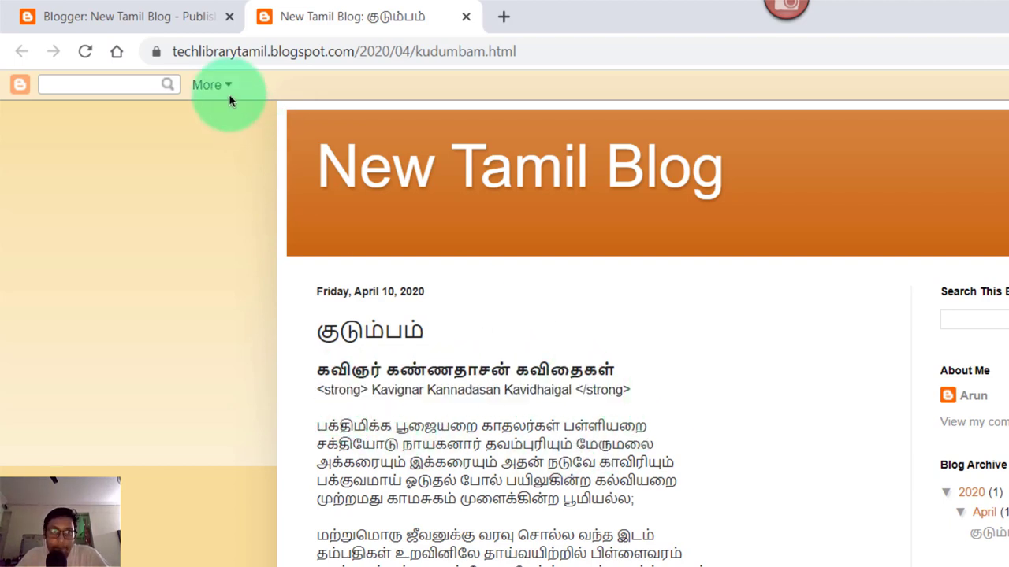
Reopen the குடும்பம் post and set its compose mode option to Interpret typed HTML
click(126, 16)
click(350, 279)
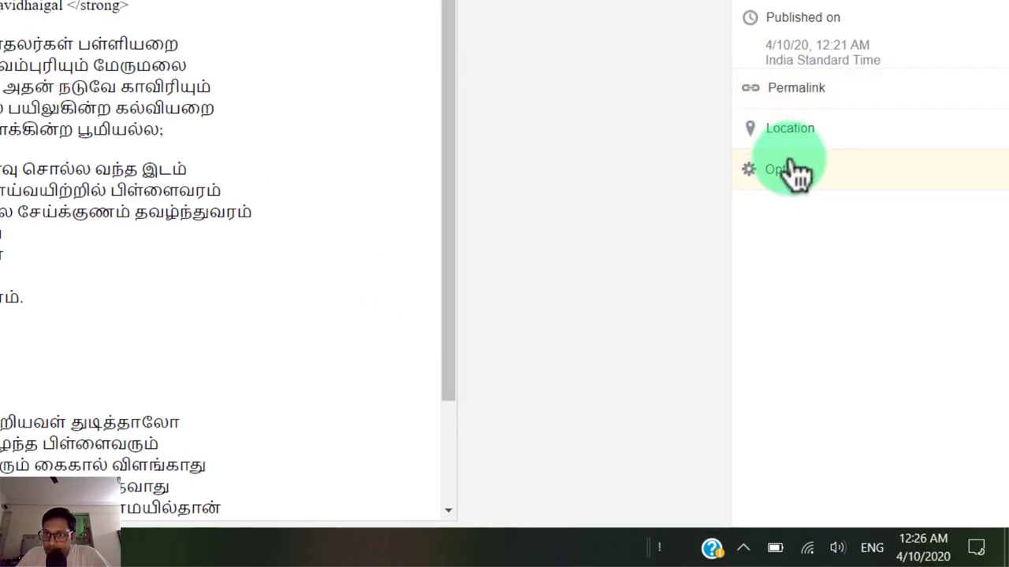
click(799, 169)
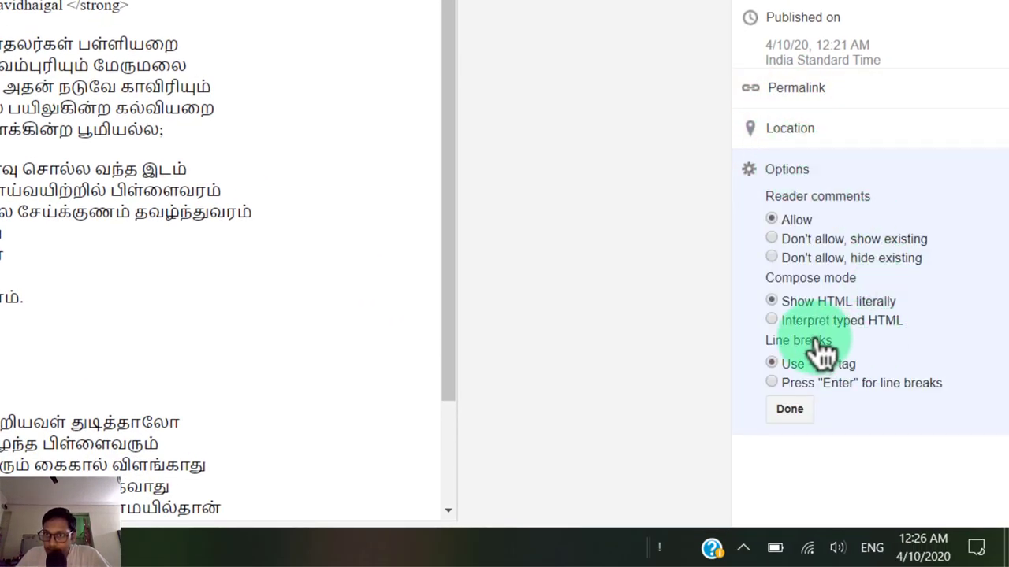
click(772, 320)
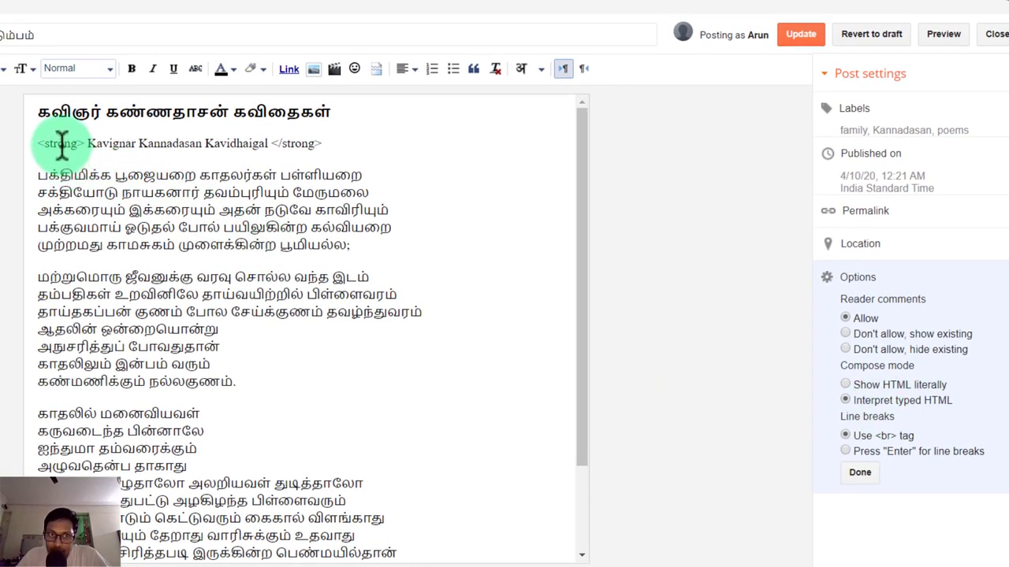
click(859, 473)
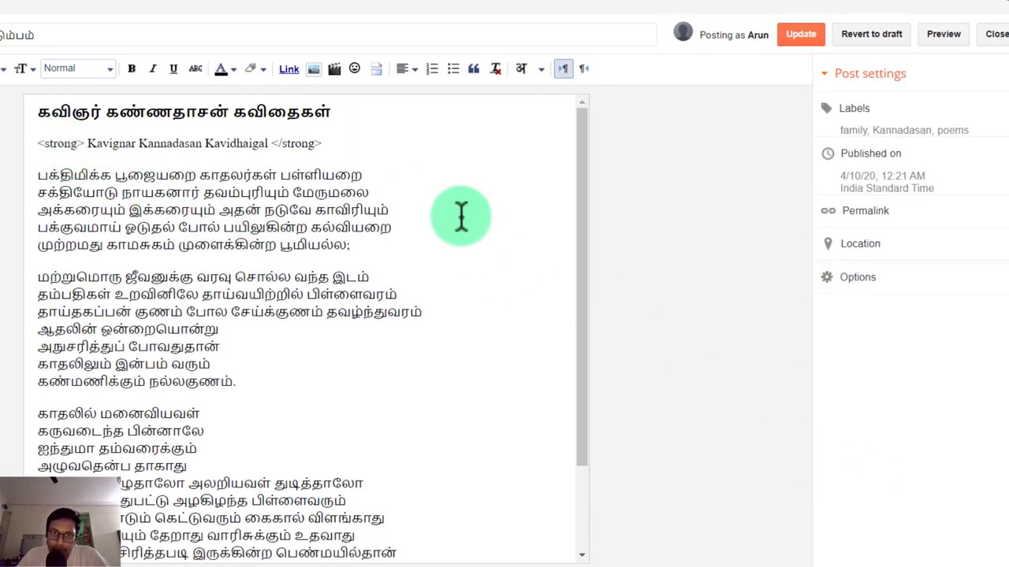
Update the post and examine how the line "Kavignar Kannadasan Kavidhaigal" is displayed on the live page
click(804, 35)
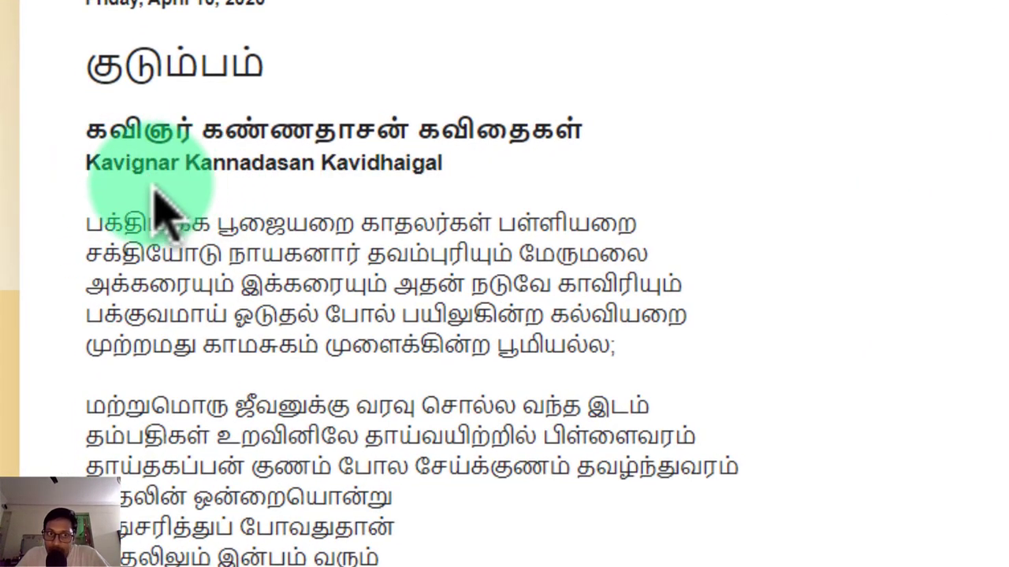
drag(85, 163, 504, 193)
click(504, 193)
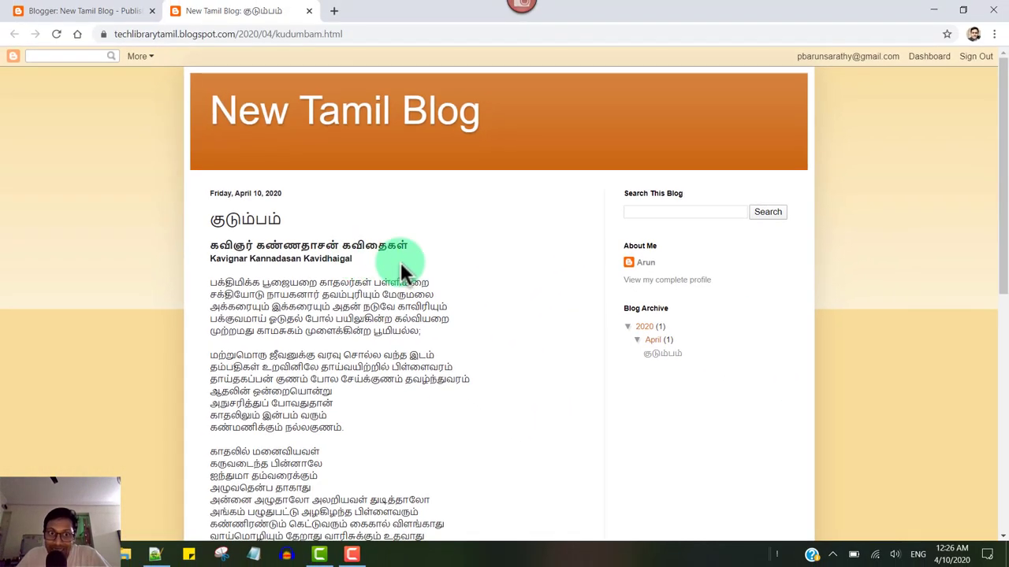
Reopen the post for editing and examine the "Kavignar Kannadasan Kavidhaigal" line and its strong tags in the HTML source
click(116, 17)
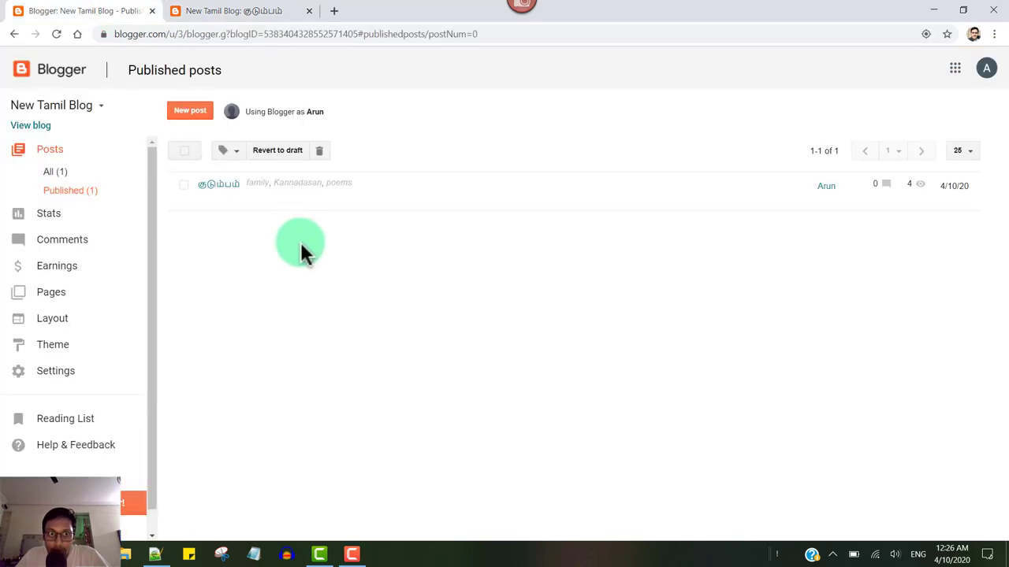
click(227, 193)
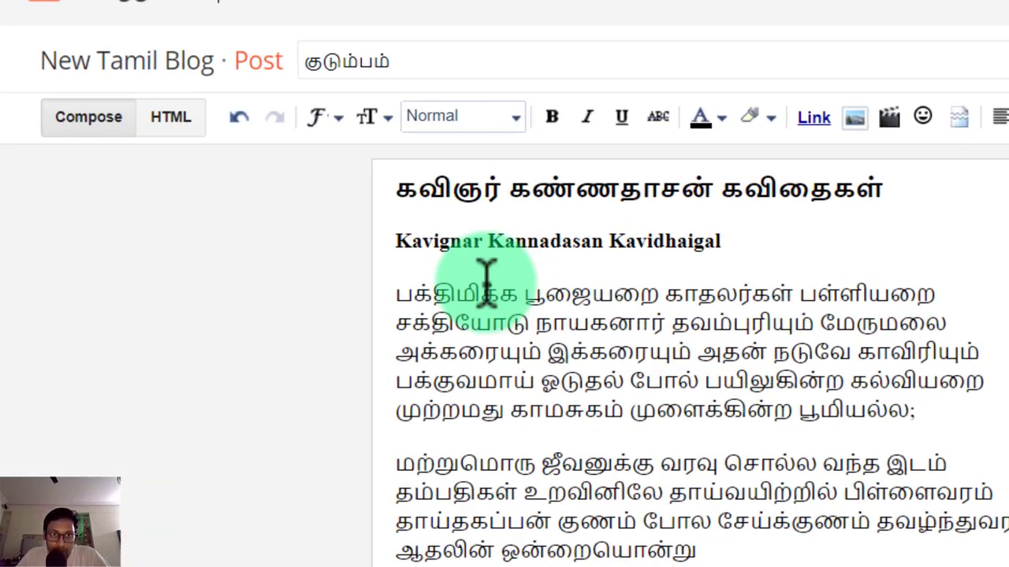
click(240, 173)
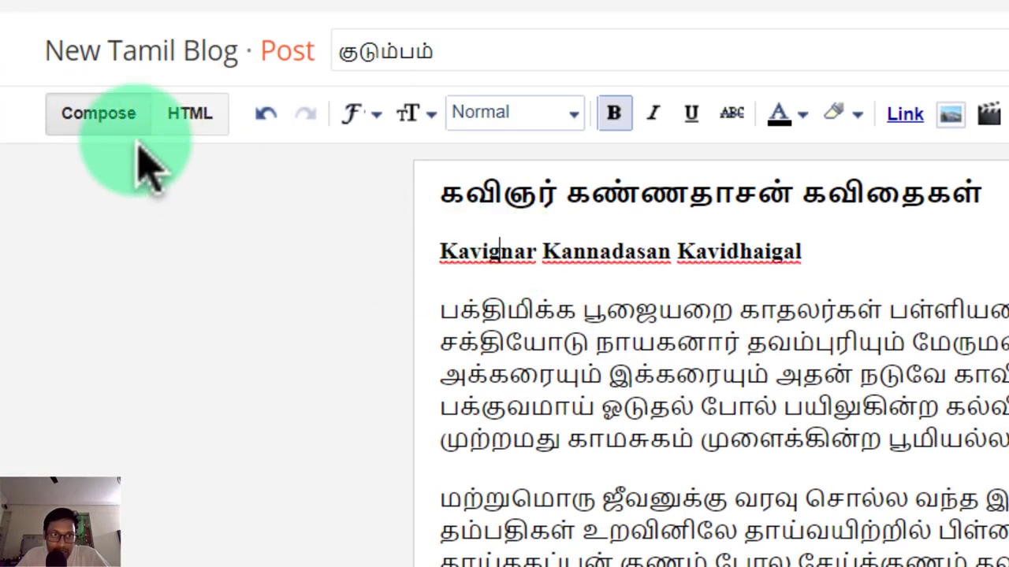
click(197, 117)
drag(61, 217, 490, 223)
double_click(495, 218)
click(492, 213)
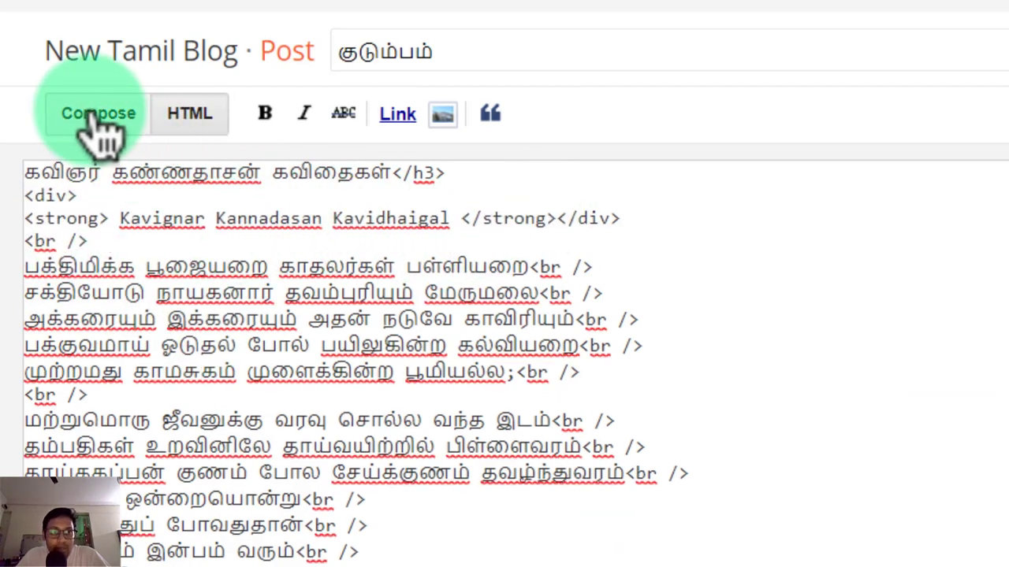
Return the post to the compose view and set its compose mode option to Show HTML literally
click(99, 113)
click(860, 337)
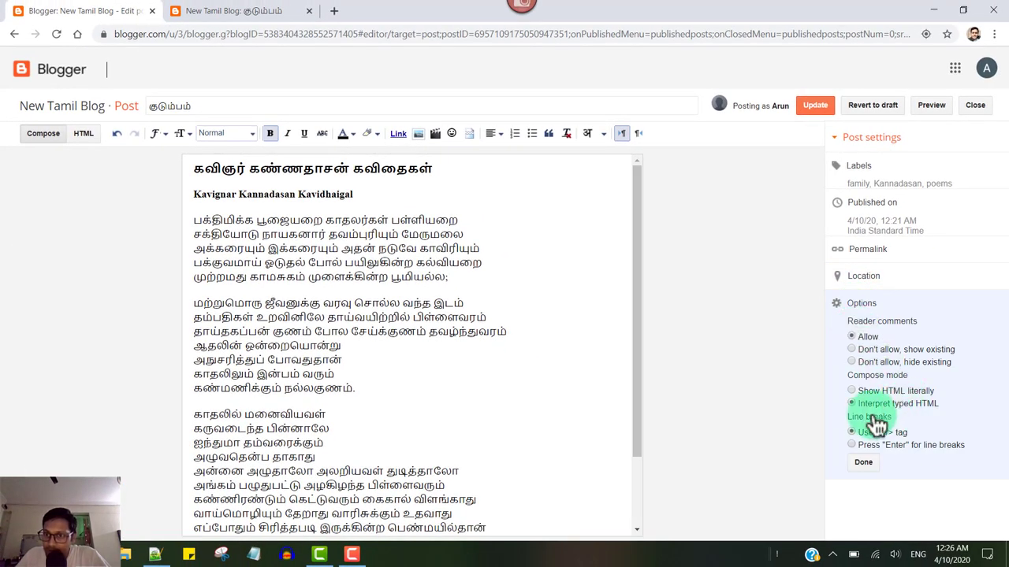
click(853, 390)
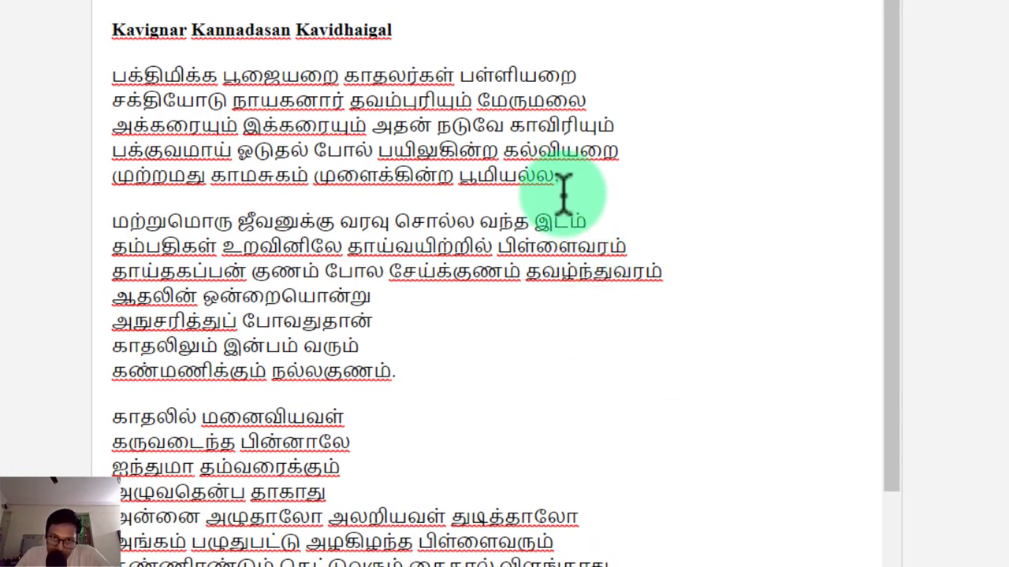
Examine the blank line after the poem's first stanza in the compose view and its br tag in the HTML source
triple_click(563, 192)
click(552, 180)
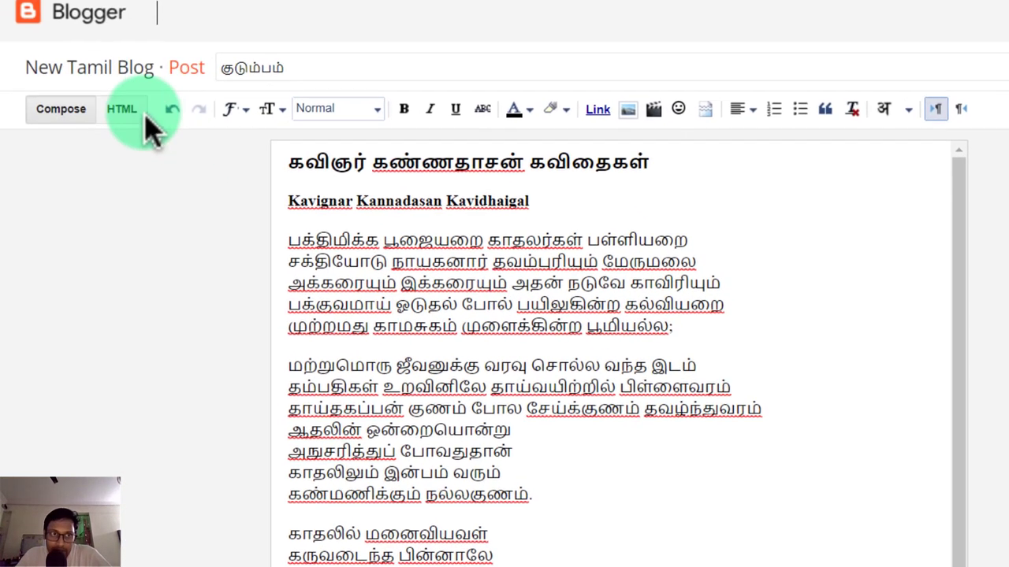
click(123, 110)
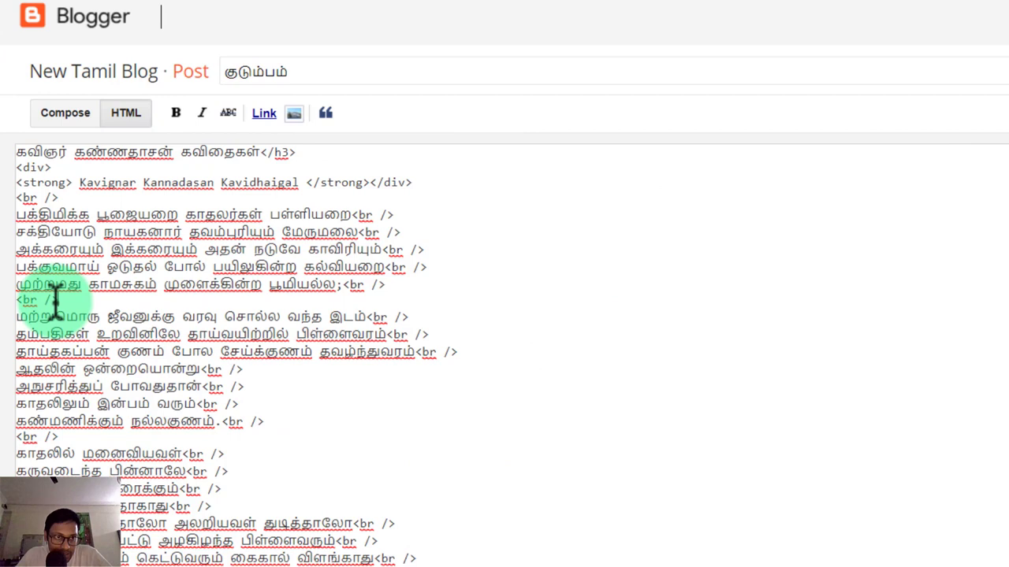
triple_click(55, 297)
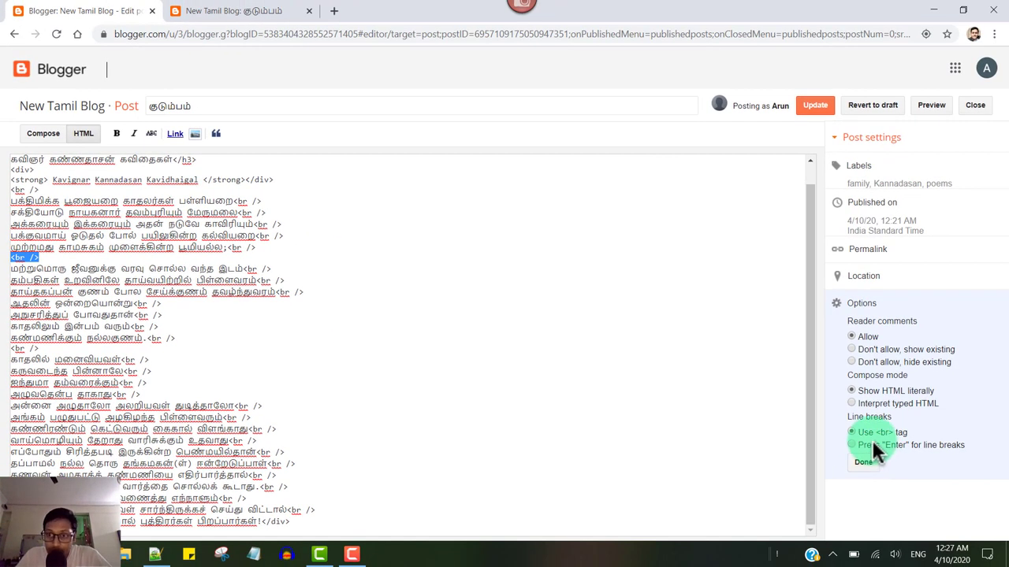
click(177, 339)
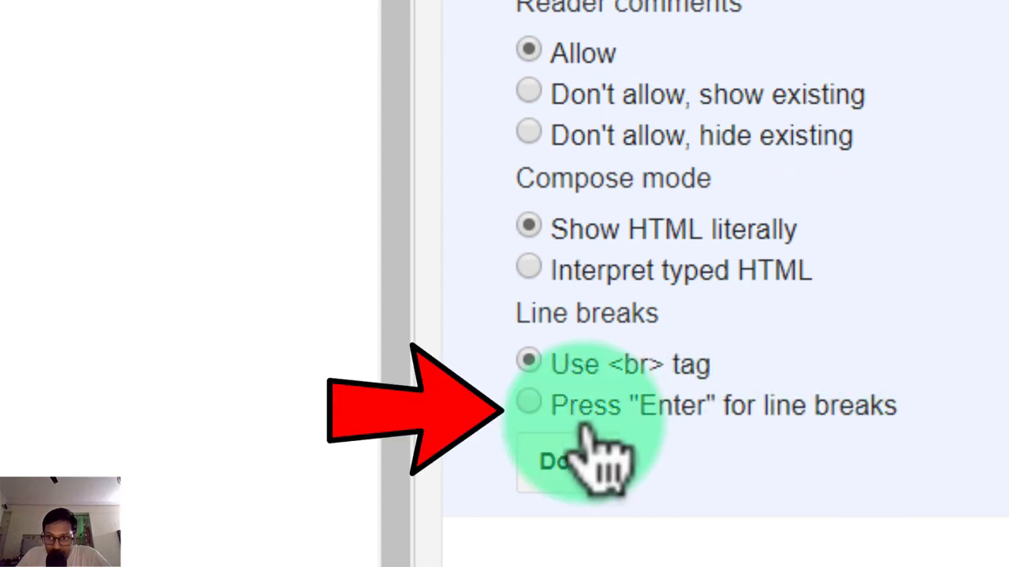
Set the post's line breaks option to Press "Enter" for line breaks and show the poem in the compose view
click(531, 403)
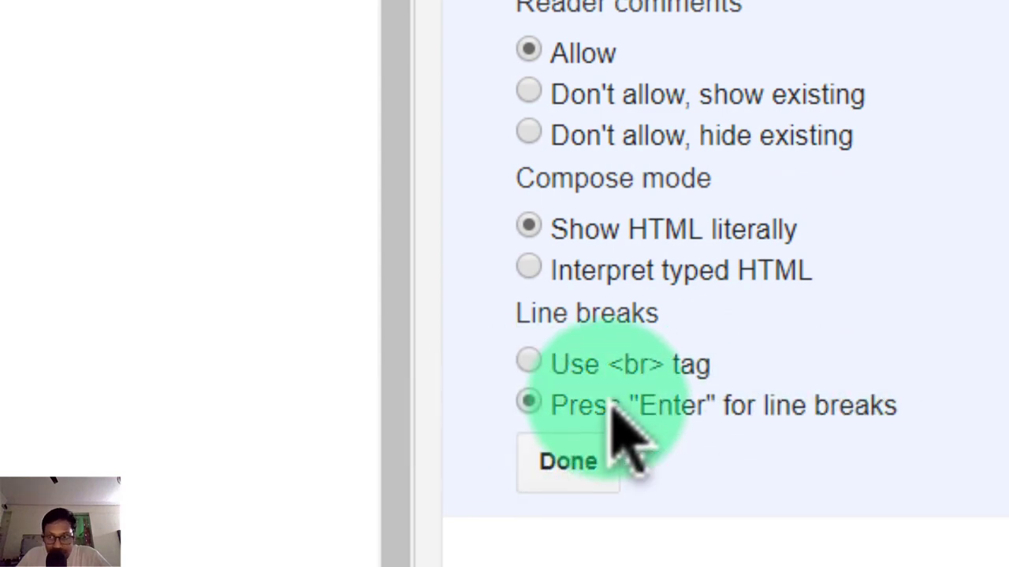
click(583, 464)
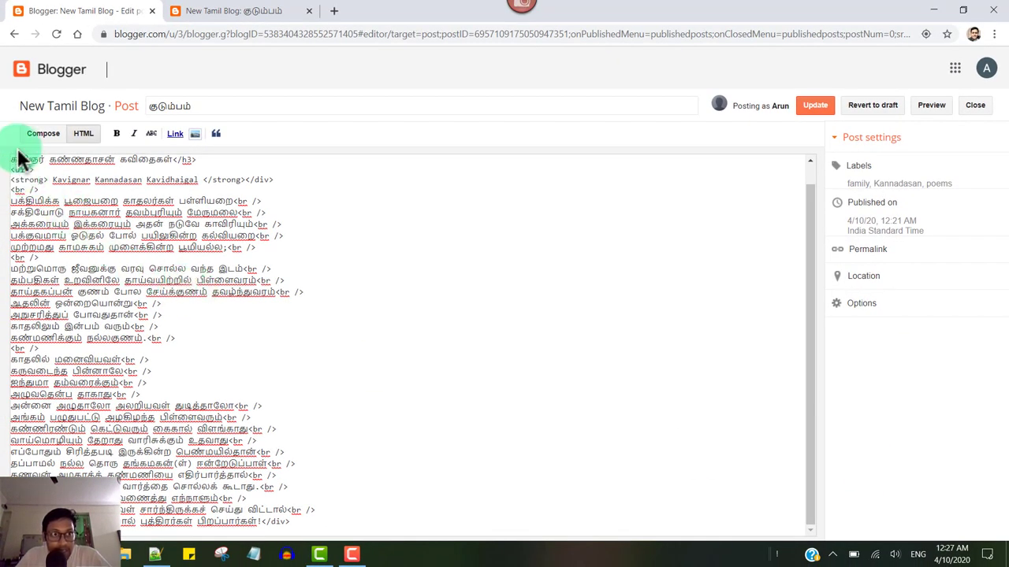
click(43, 134)
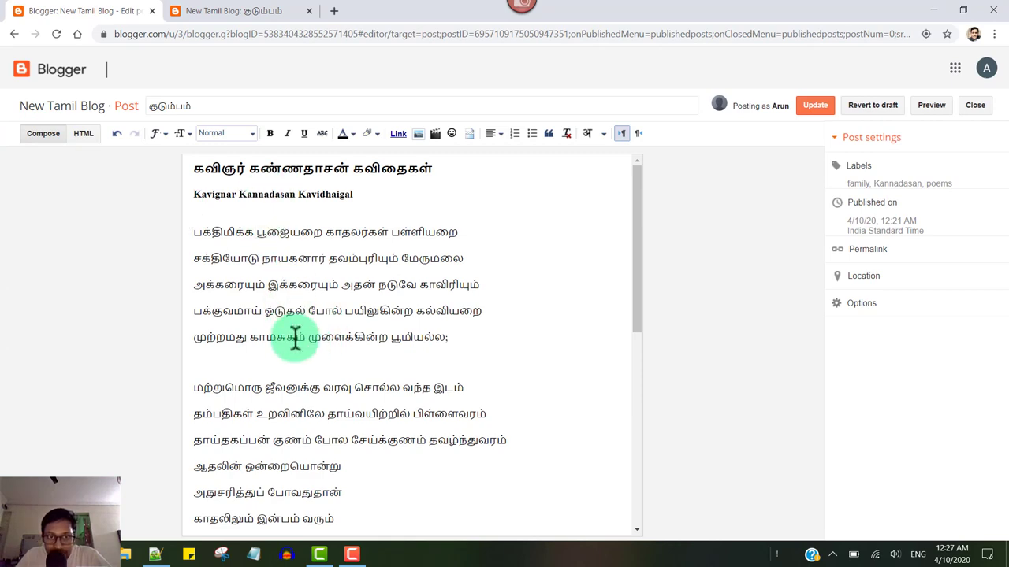
Examine the poem's line breaks in the HTML source and try an extra blank line between the first two stanzas
click(83, 134)
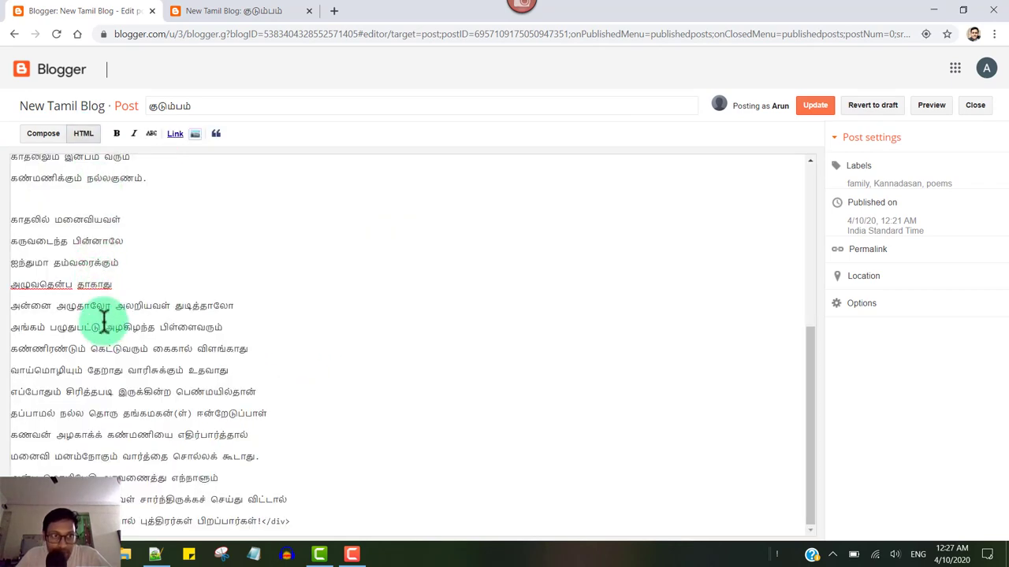
scroll(108, 241, up, 4)
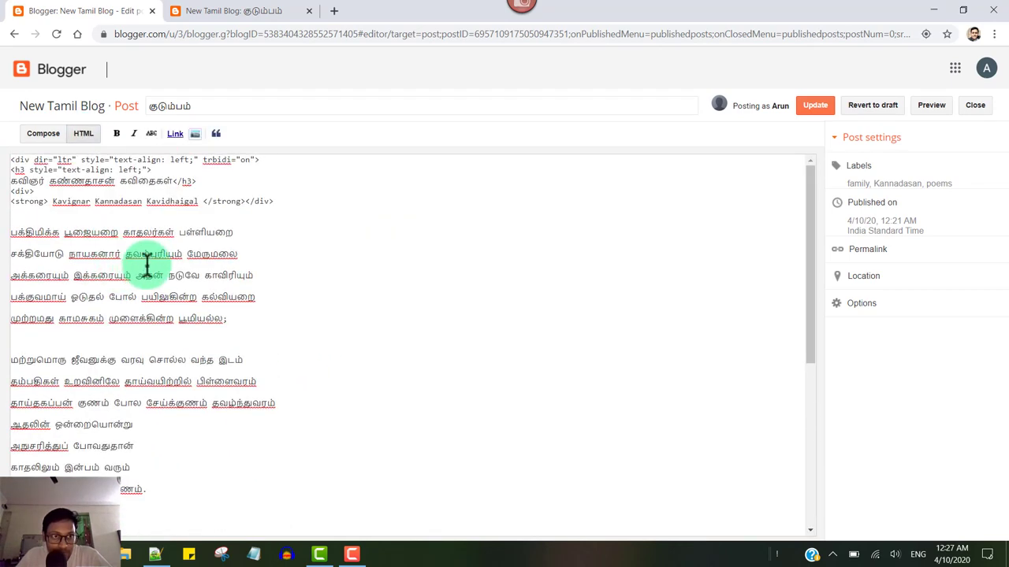
double_click(66, 361)
click(60, 340)
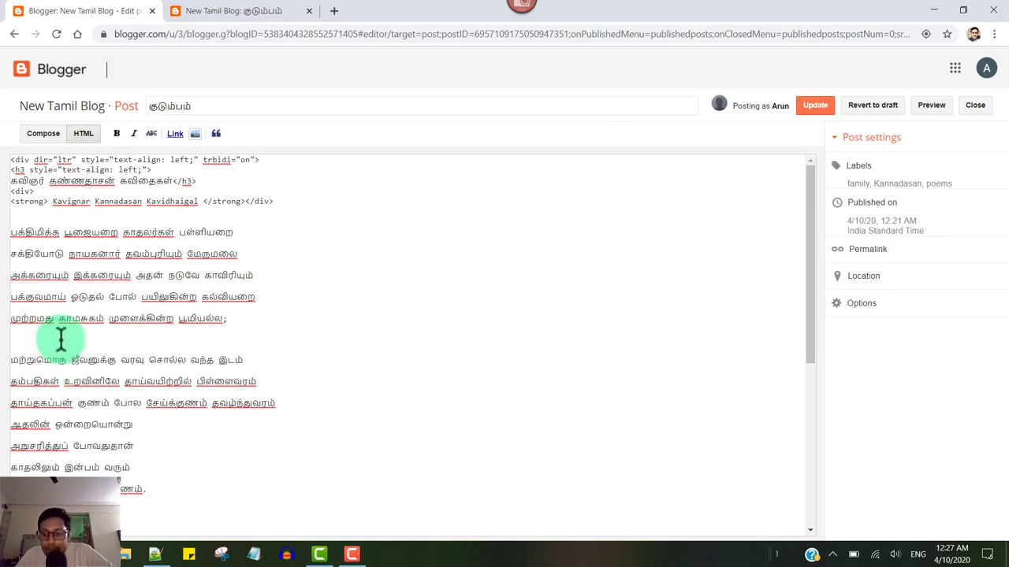
key(Return)
key(BackSpace)
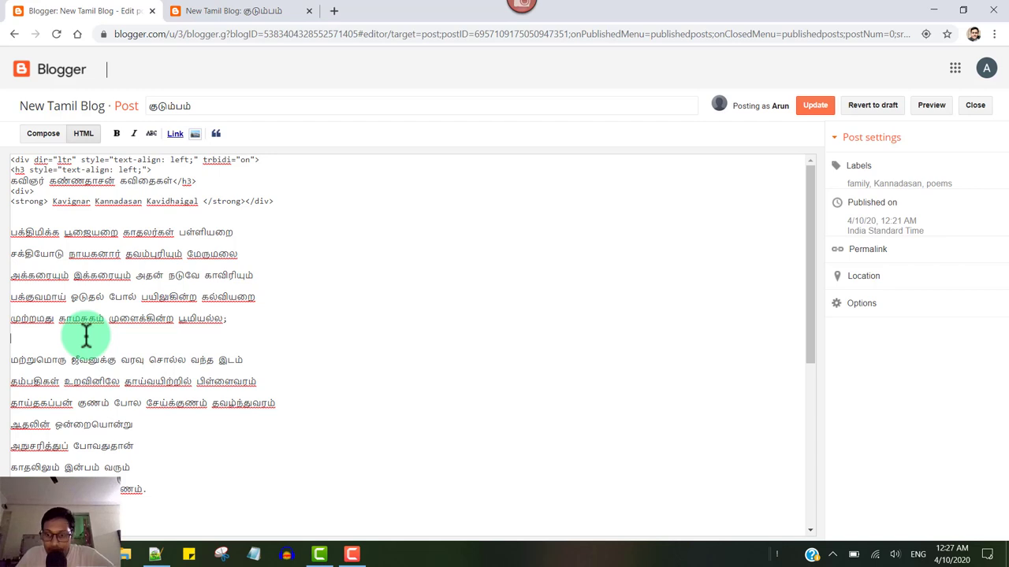
Return to the compose view and set the post's line breaks option to Use <br> tag
click(40, 134)
click(862, 305)
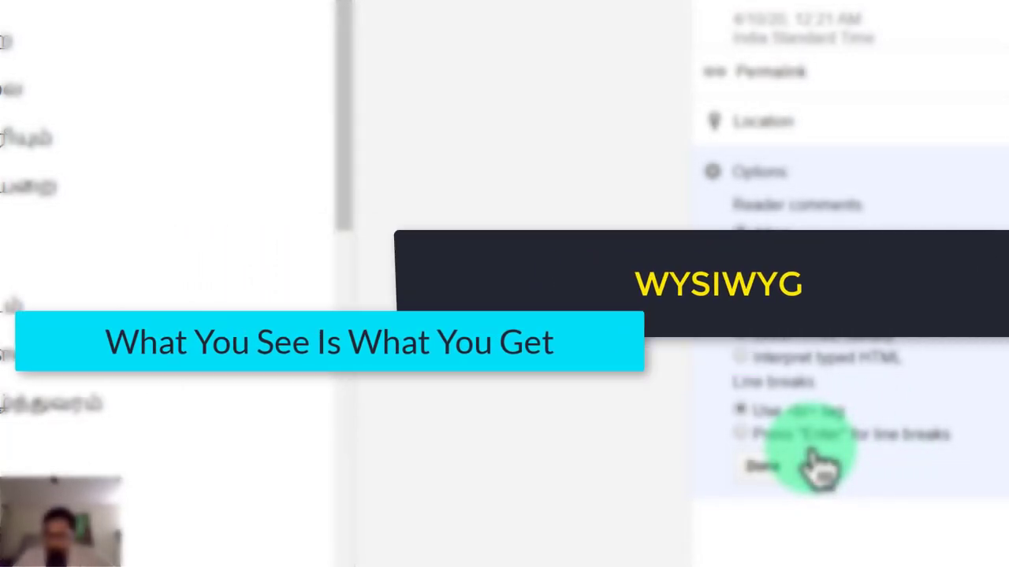
click(743, 433)
click(744, 411)
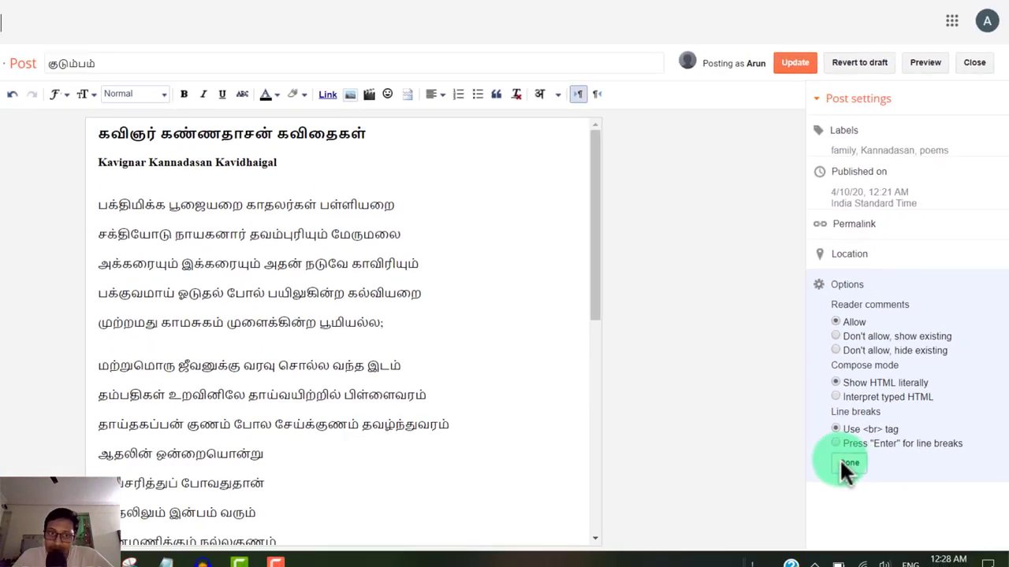
click(766, 465)
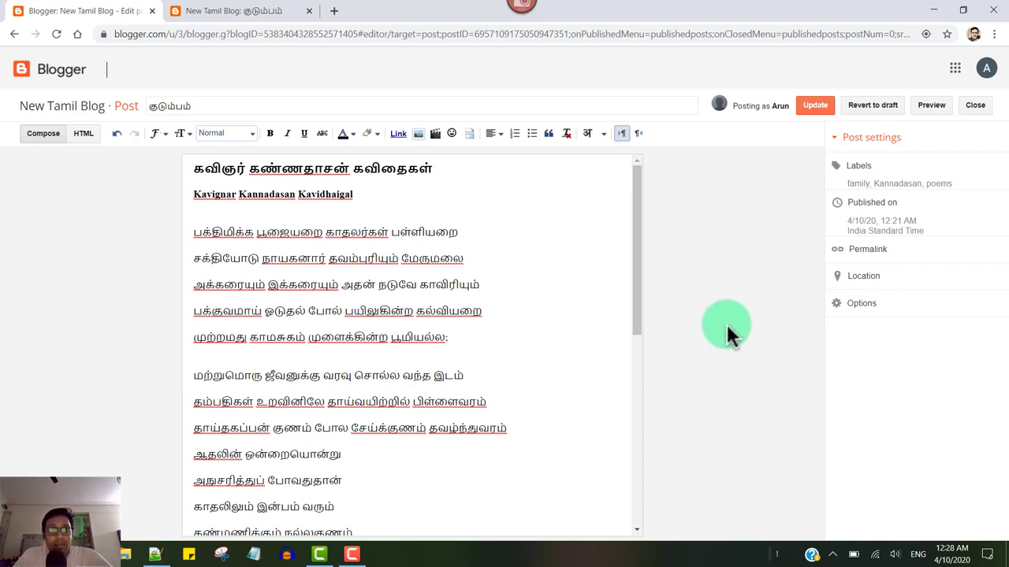
Leave the post editor for the list of all posts and try to switch to the new Blogger
click(63, 79)
click(567, 109)
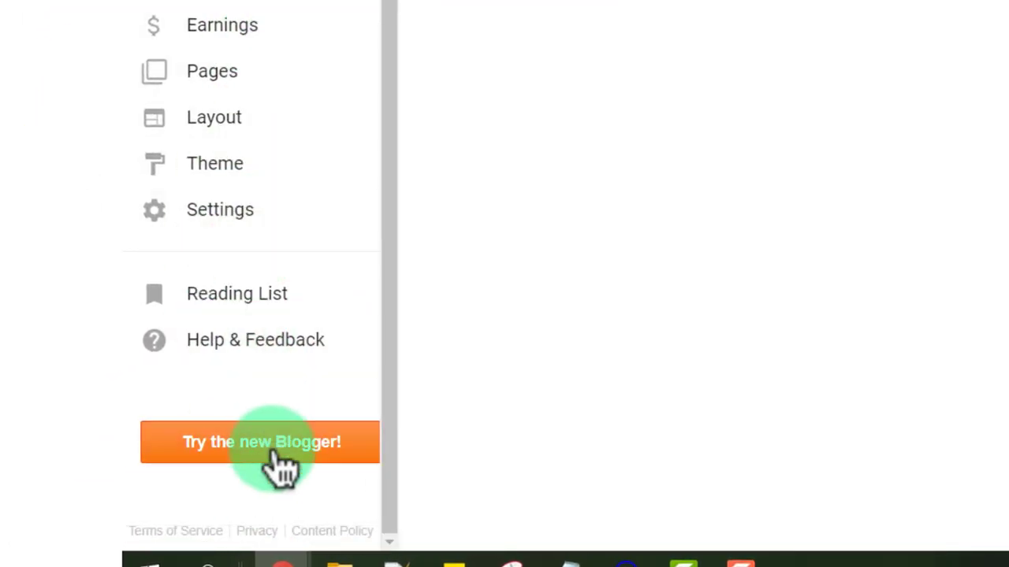
scroll(289, 107, up, 1)
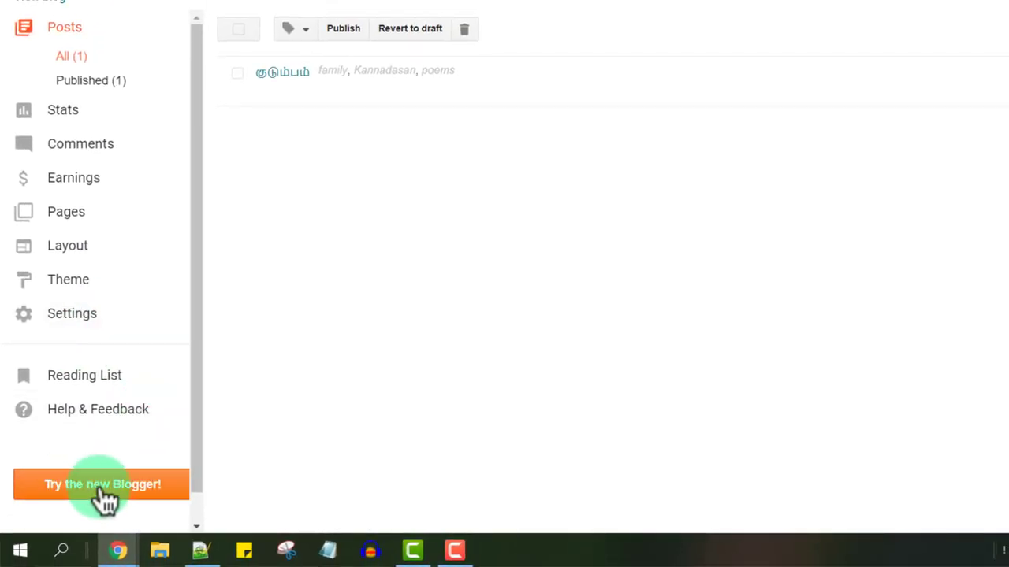
click(102, 488)
click(720, 303)
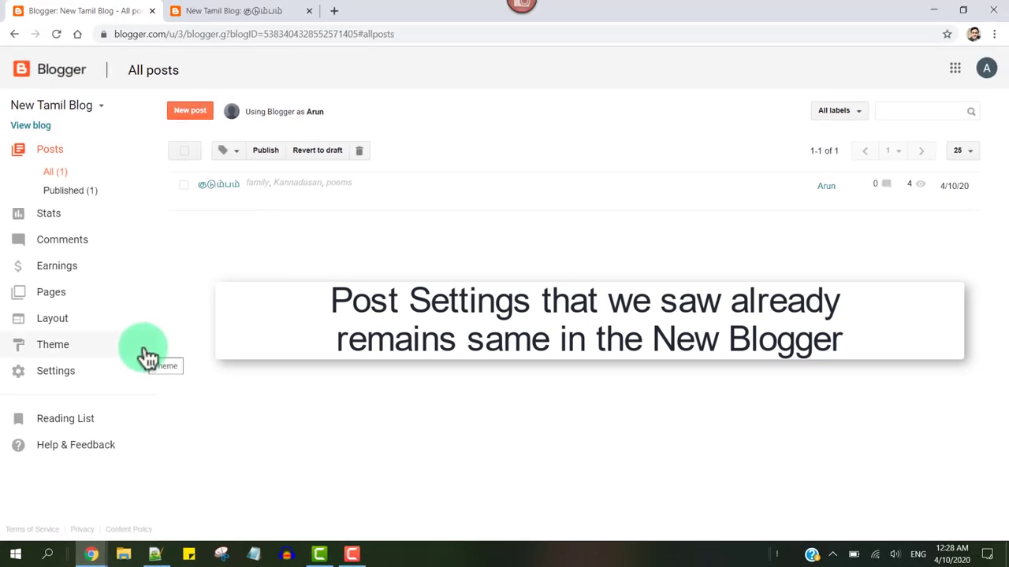
click(149, 355)
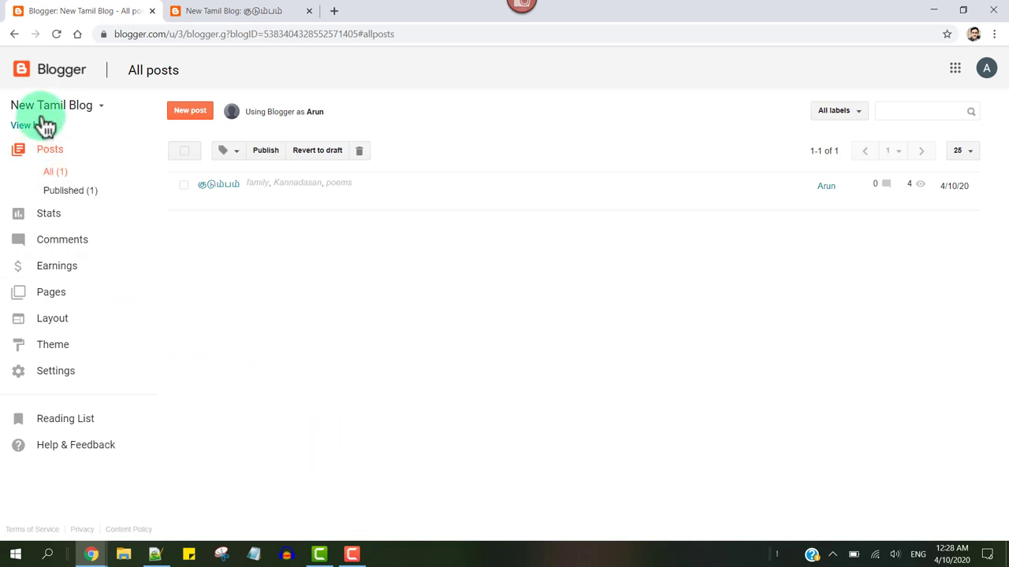
View the blog's basic settings and return to the list of all posts
click(63, 380)
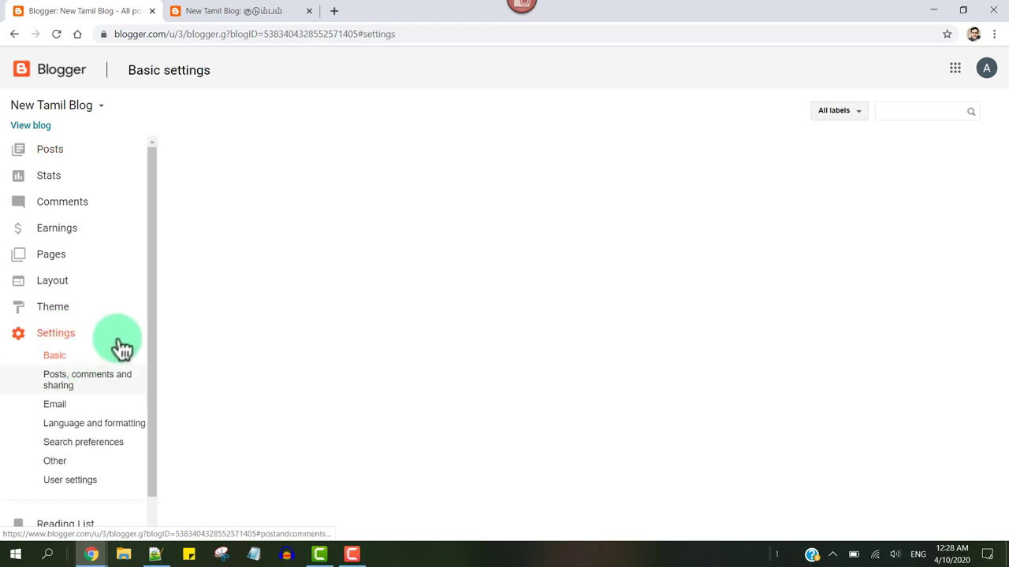
scroll(59, 396, down, 1)
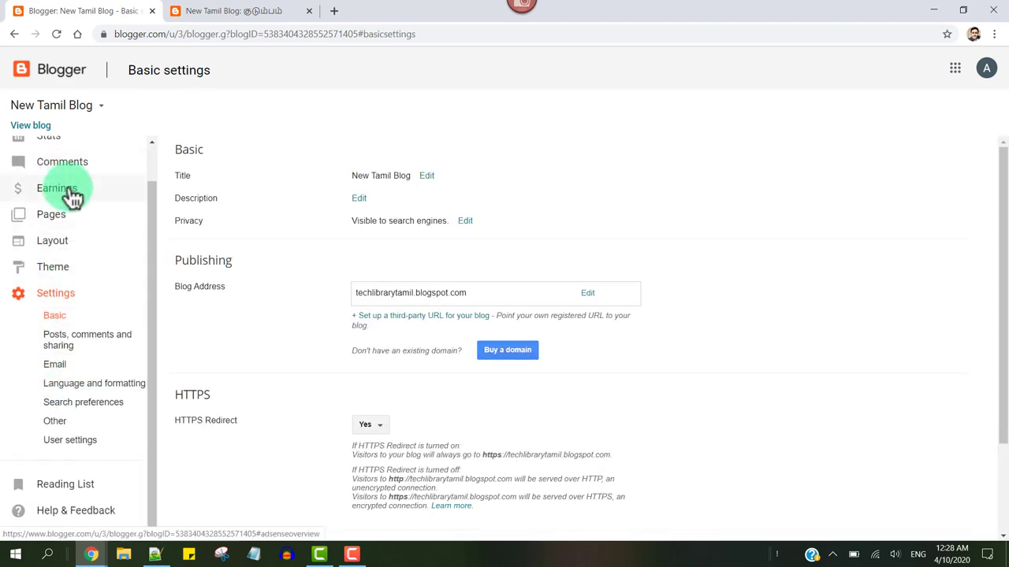
scroll(66, 189, up, 2)
click(61, 158)
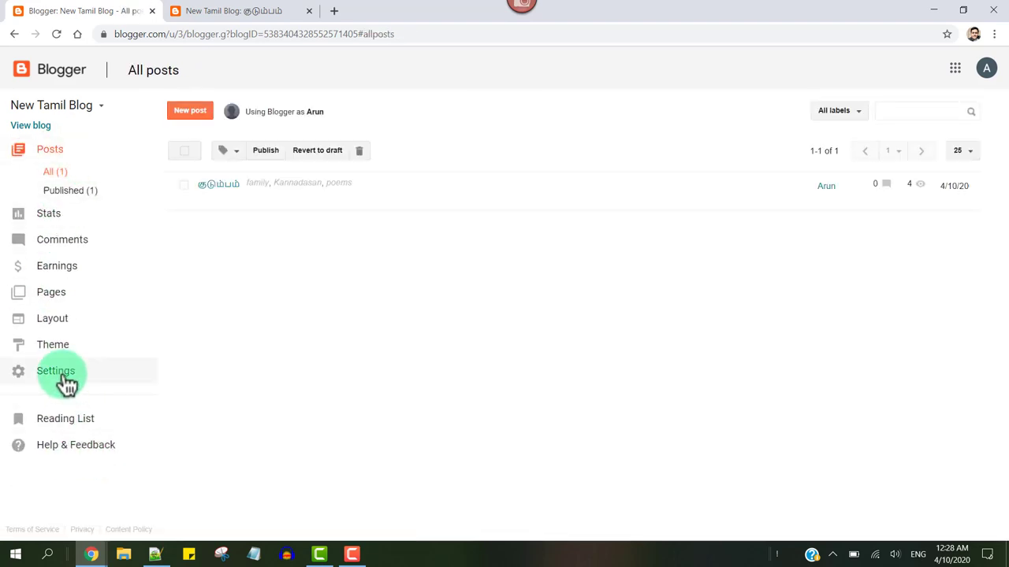
View the blog's layout page in the new Blogger interface and open the blog's basic settings
click(46, 323)
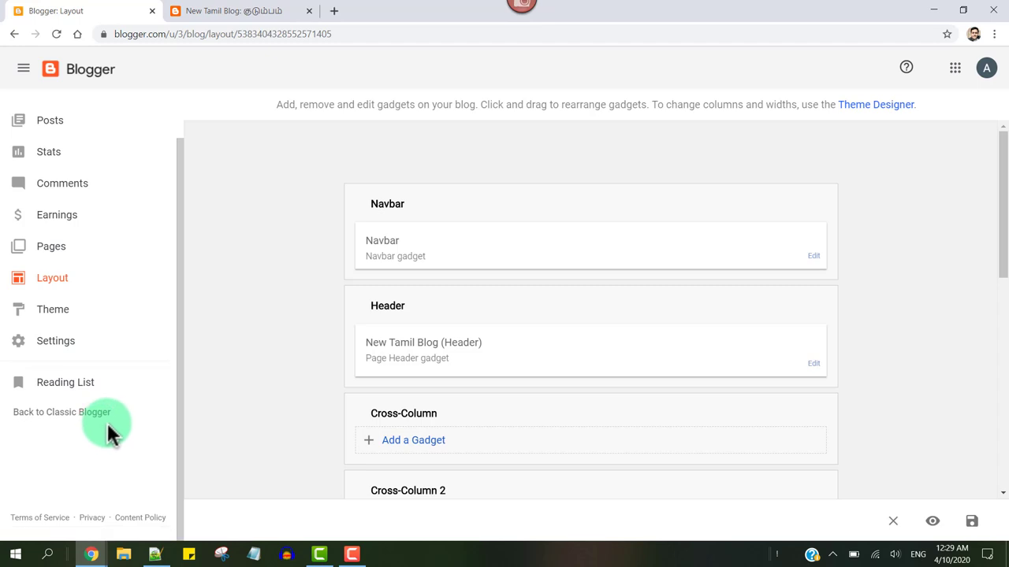
click(94, 356)
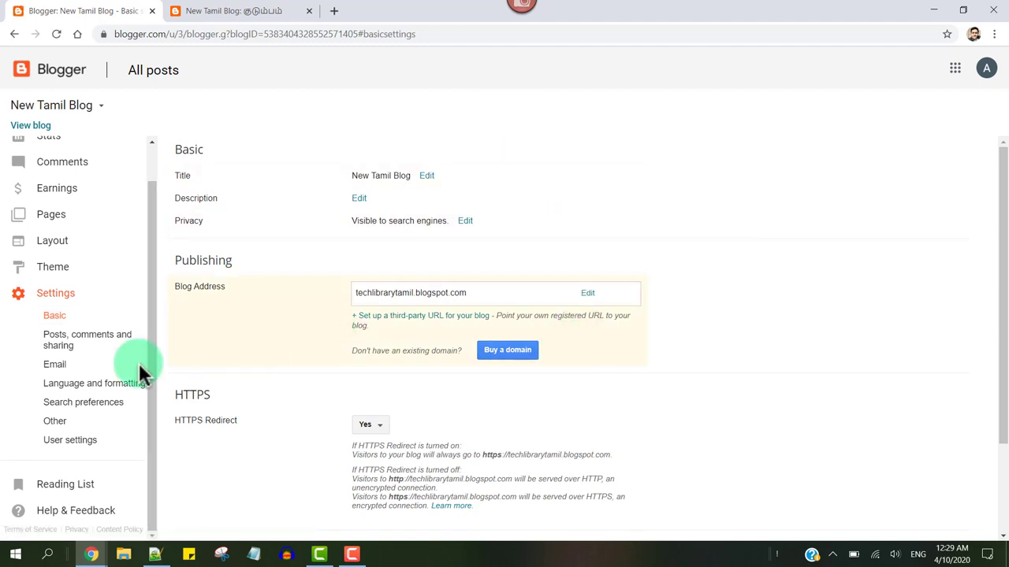
Open the blog's search preferences, and search Google for "techlibrary" in a new browser tab
click(81, 404)
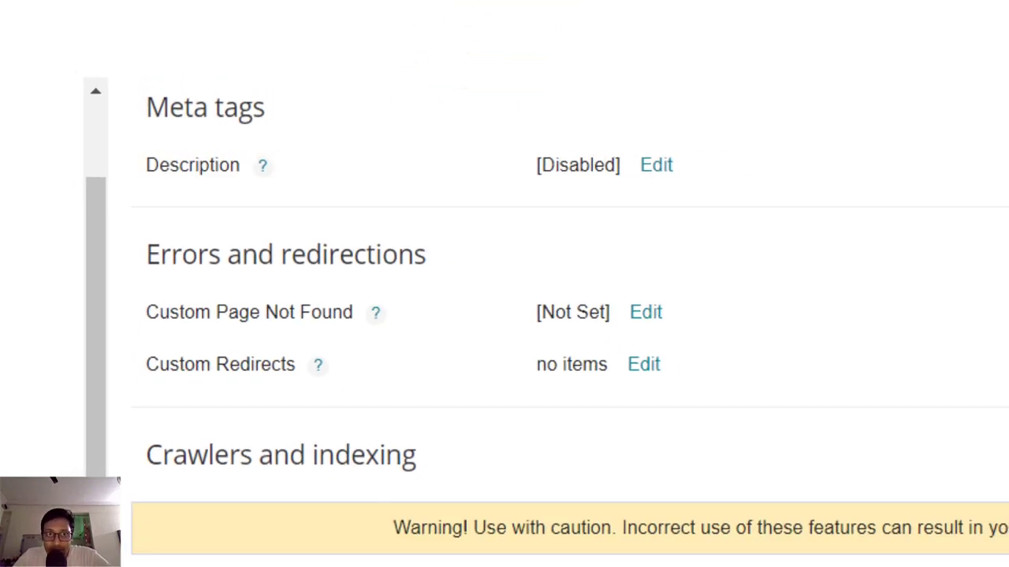
click(340, 10)
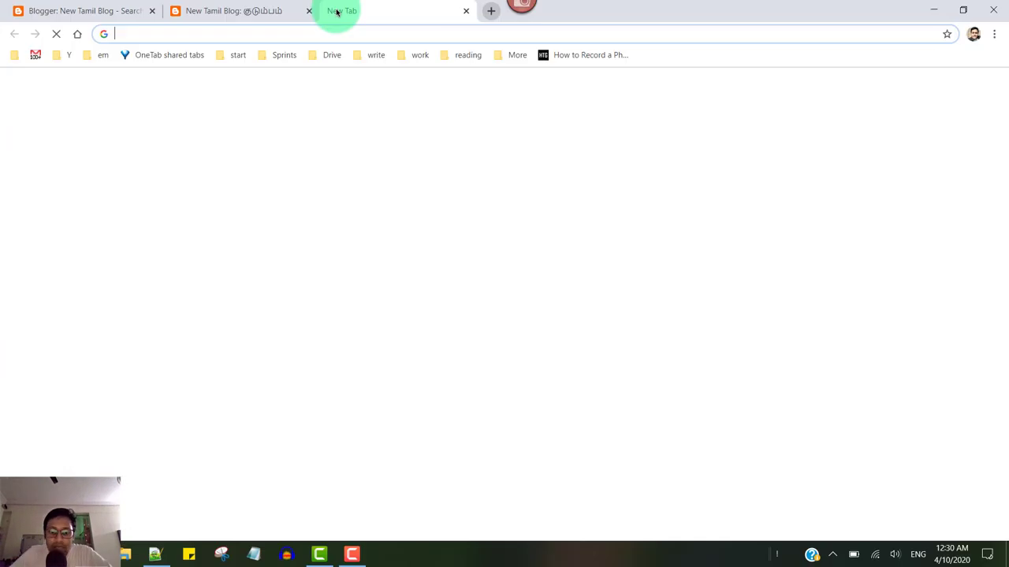
text(google.com)
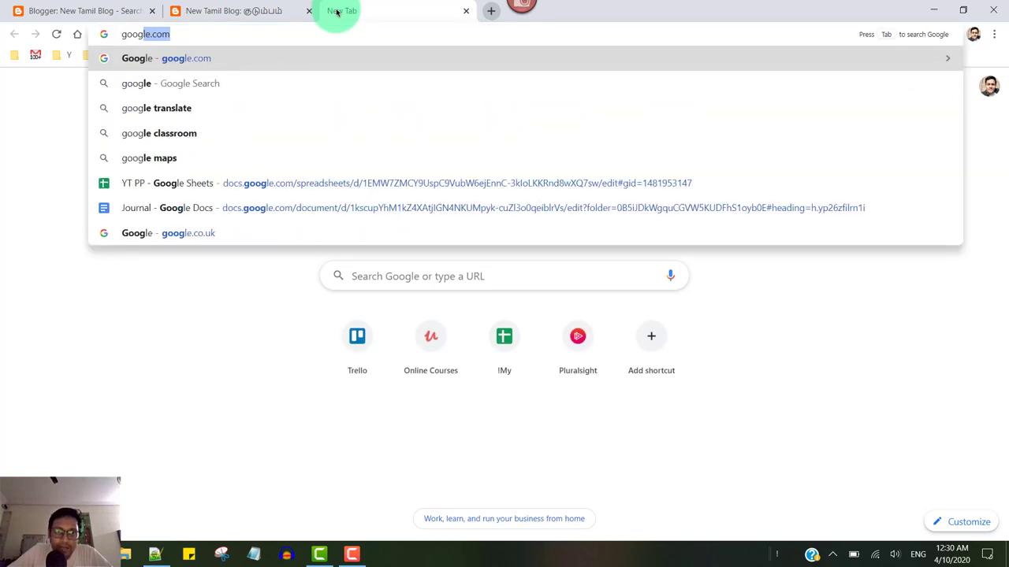
key(Return)
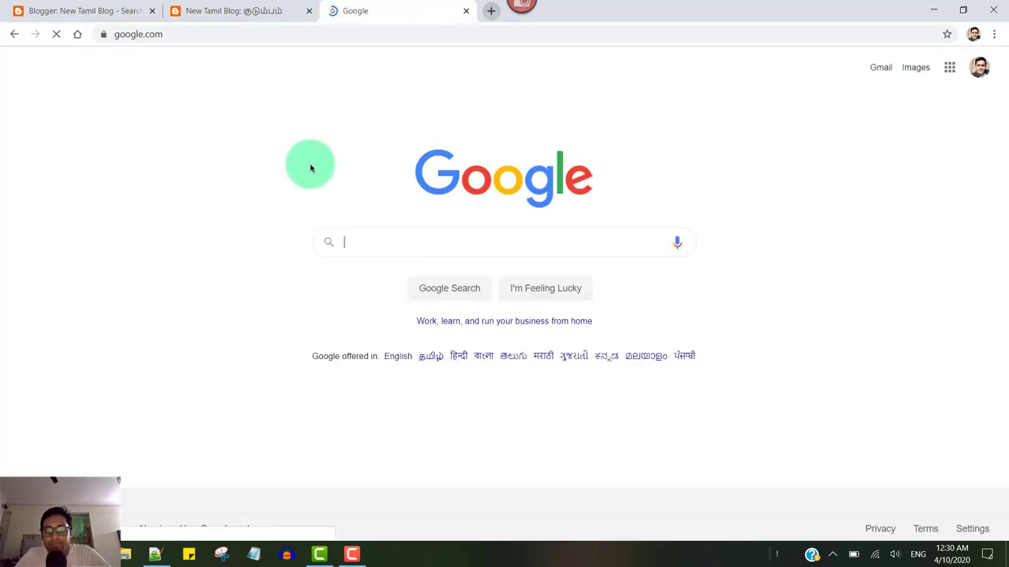
text(tec)
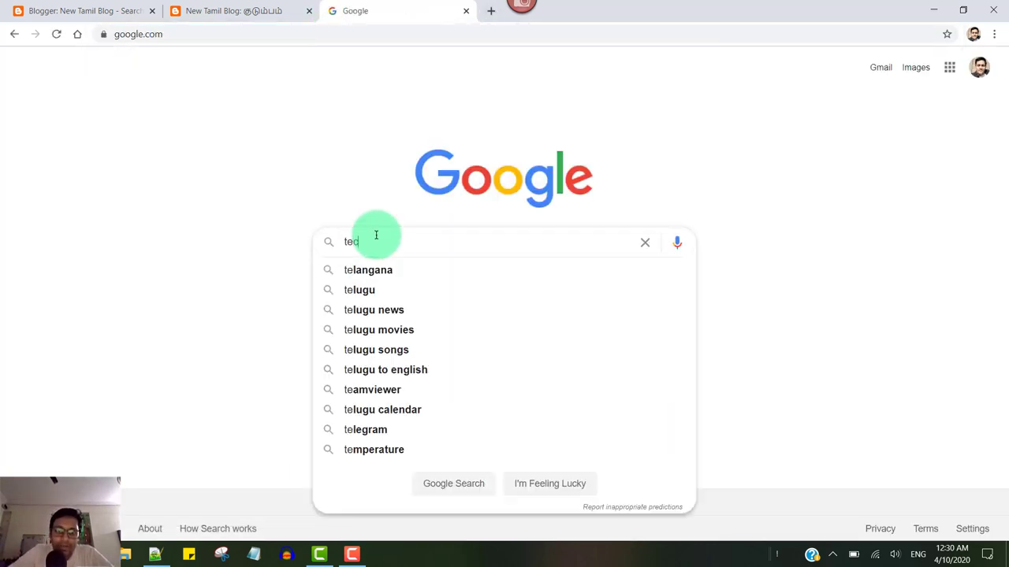
text(hlibrary)
key(Return)
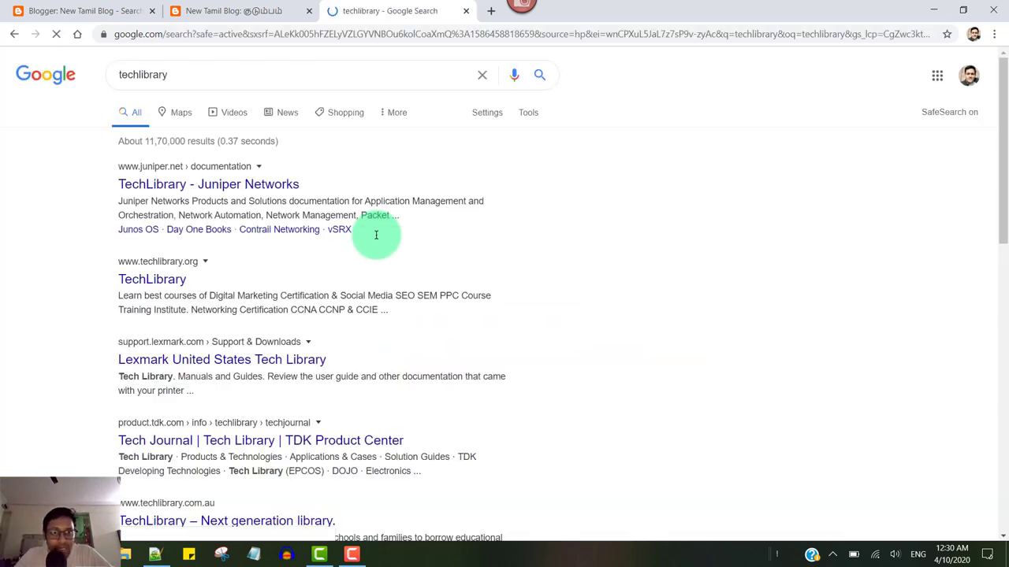
Refine the Google search to "tech library" and extend it to "tech library tv"
click(139, 75)
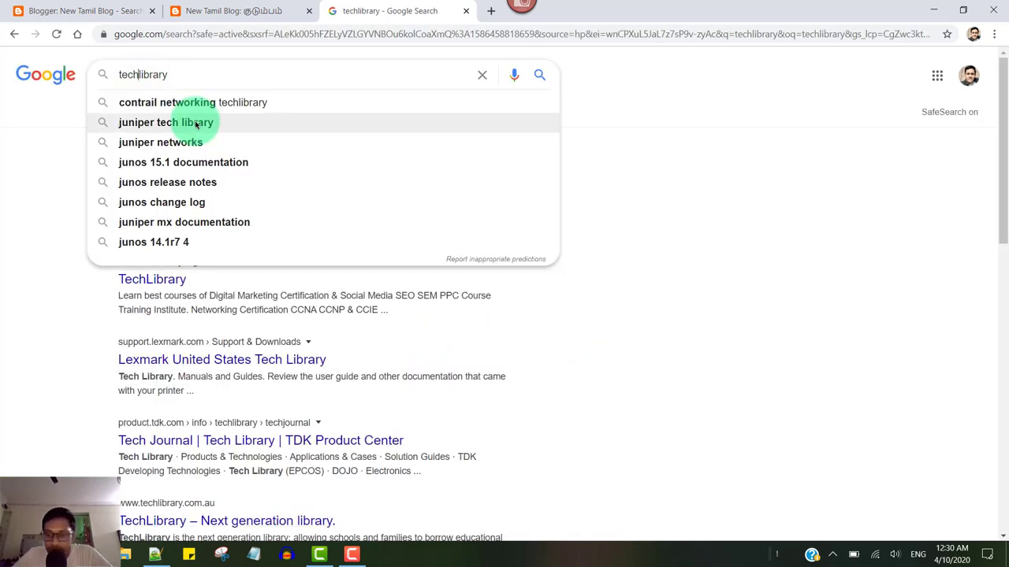
key(Return)
click(203, 75)
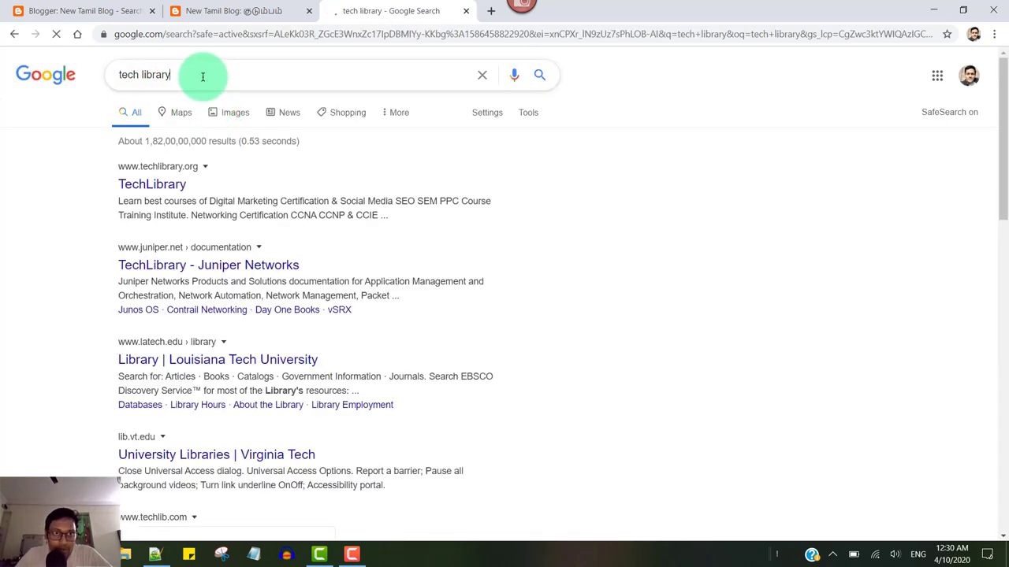
text(tv)
key(Return)
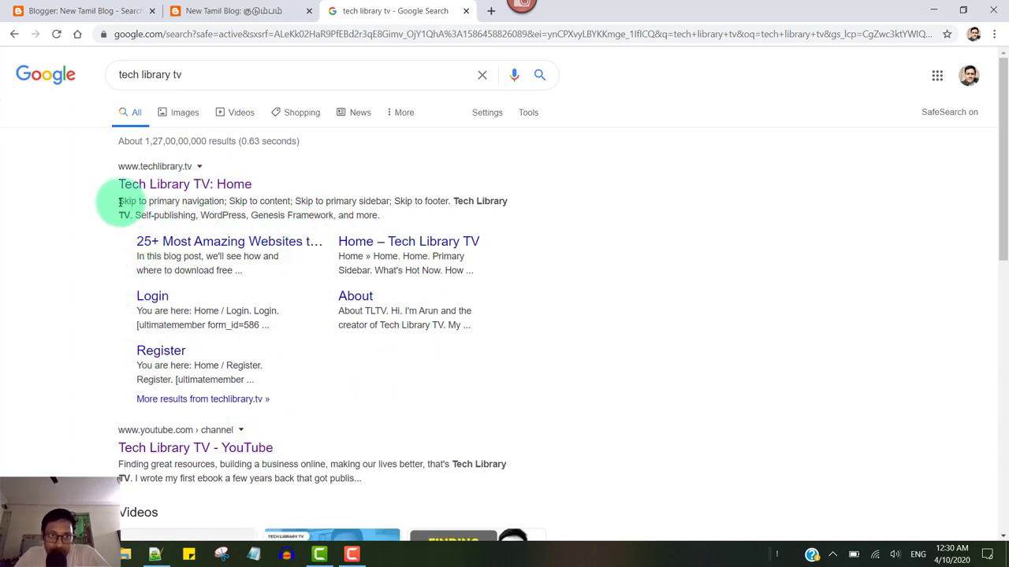
Examine the description text under the Tech Library TV YouTube result on the search results page
scroll(246, 373, down, 2)
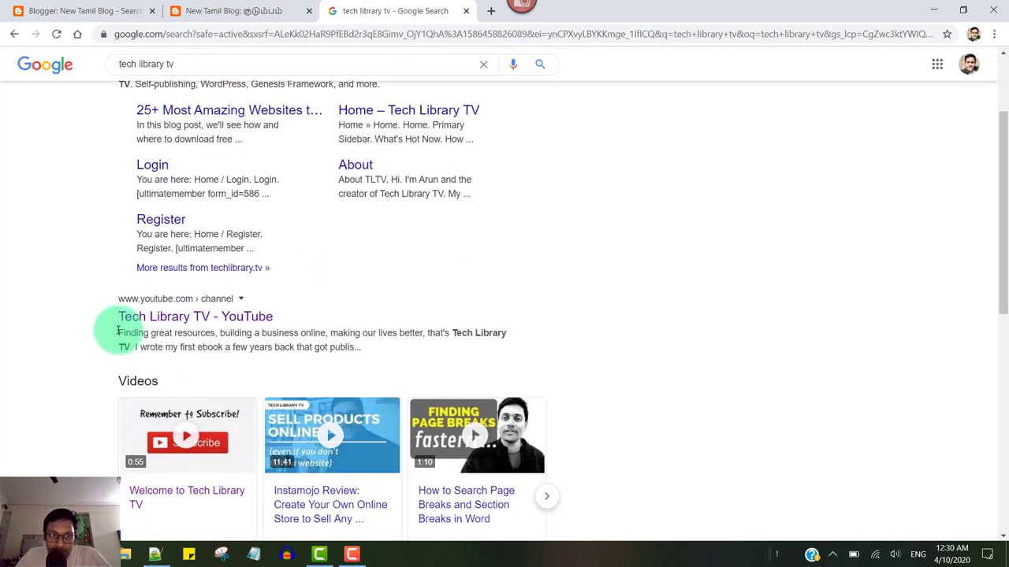
drag(119, 333, 461, 334)
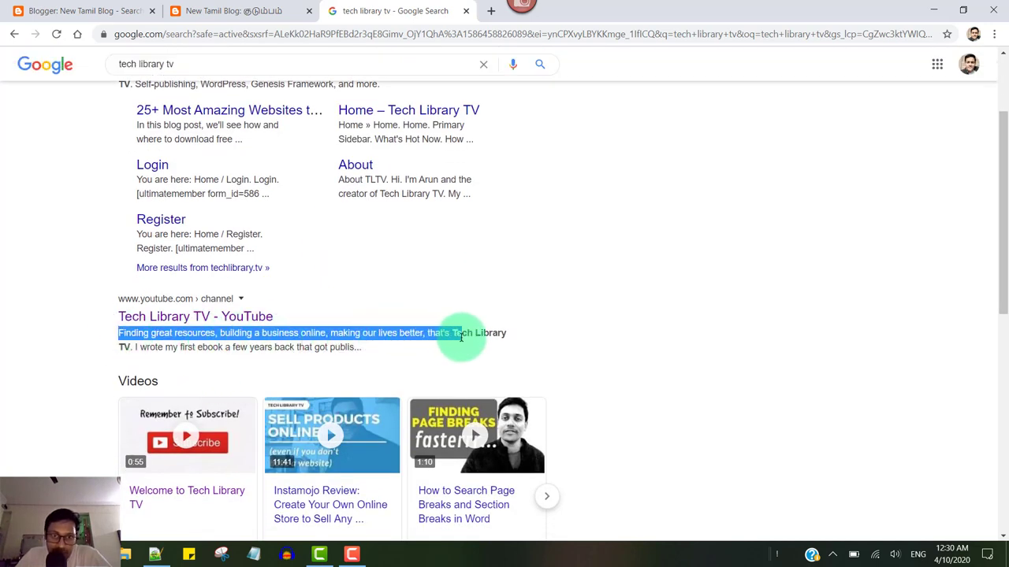
click(223, 347)
scroll(260, 318, down, 1)
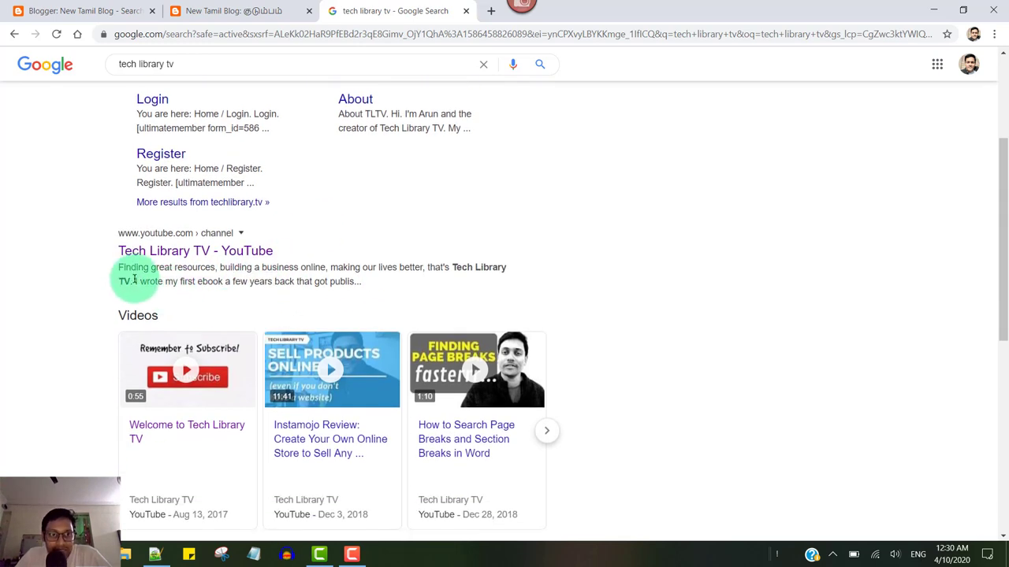
drag(123, 269, 337, 280)
click(341, 276)
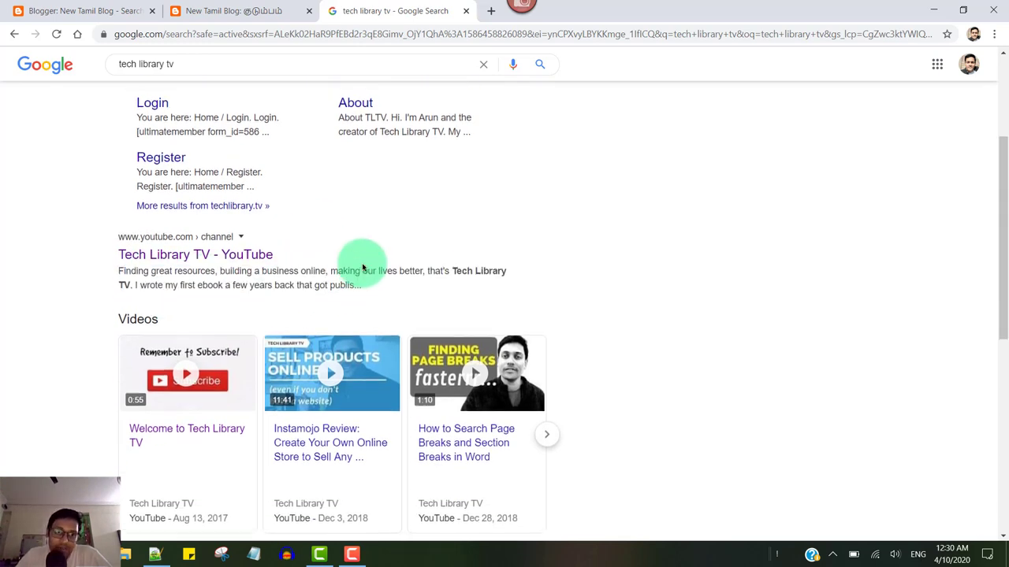
scroll(293, 153, up, 3)
Return to the blog's search preferences, try enabling the meta tag search description, and set the option back to No
key(ctrl+shift+Tab)
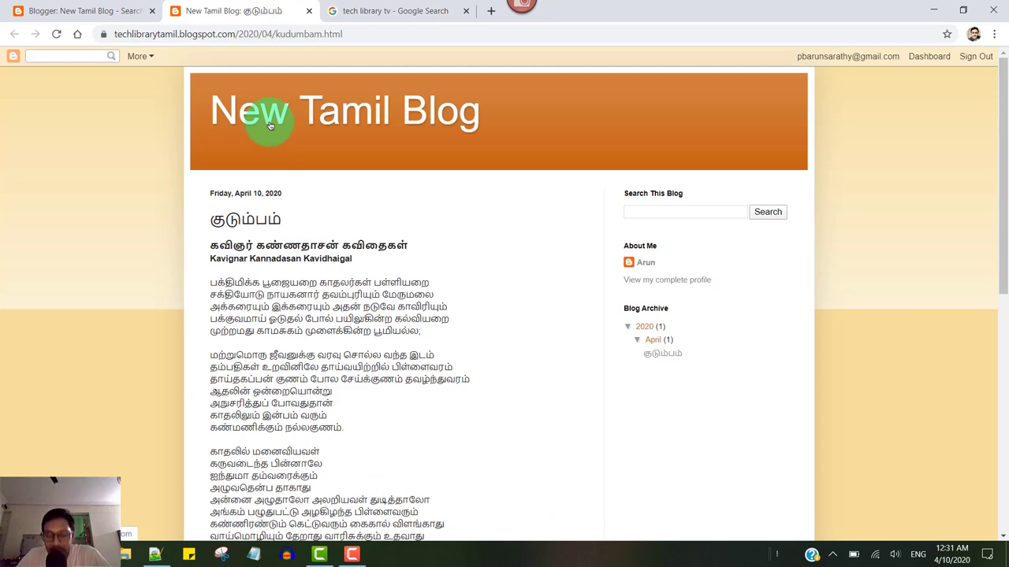
click(119, 11)
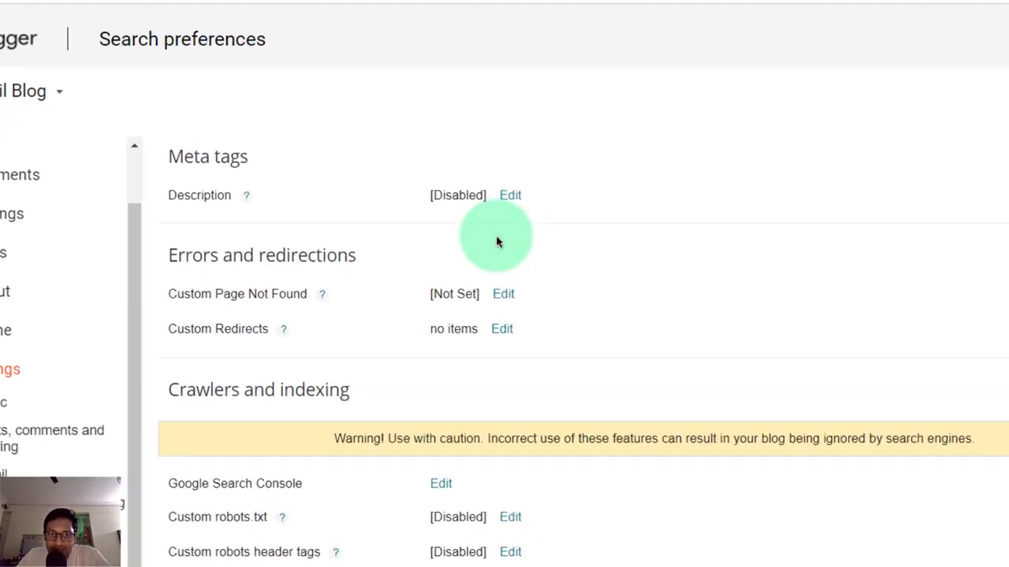
click(510, 195)
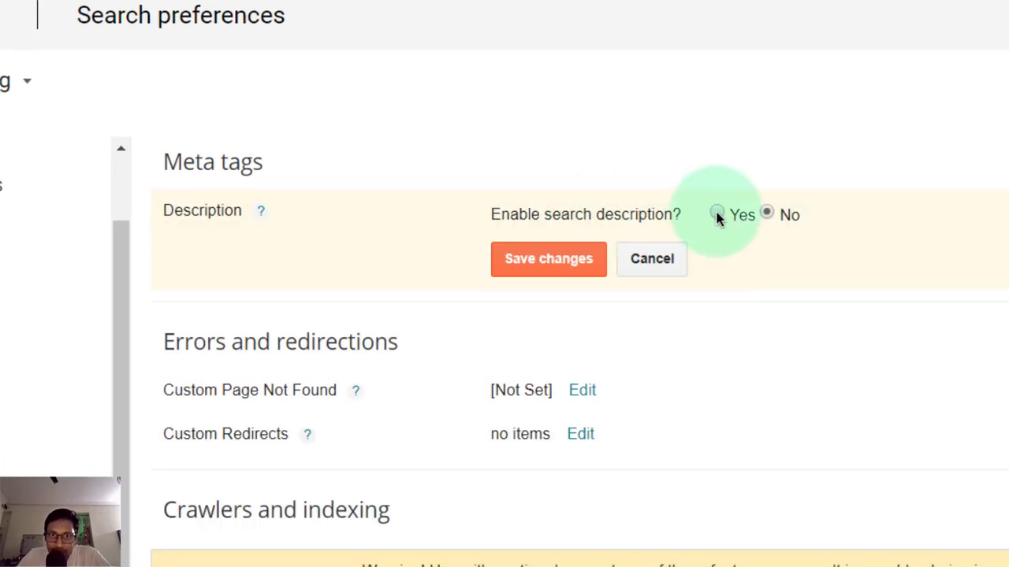
click(716, 215)
click(583, 296)
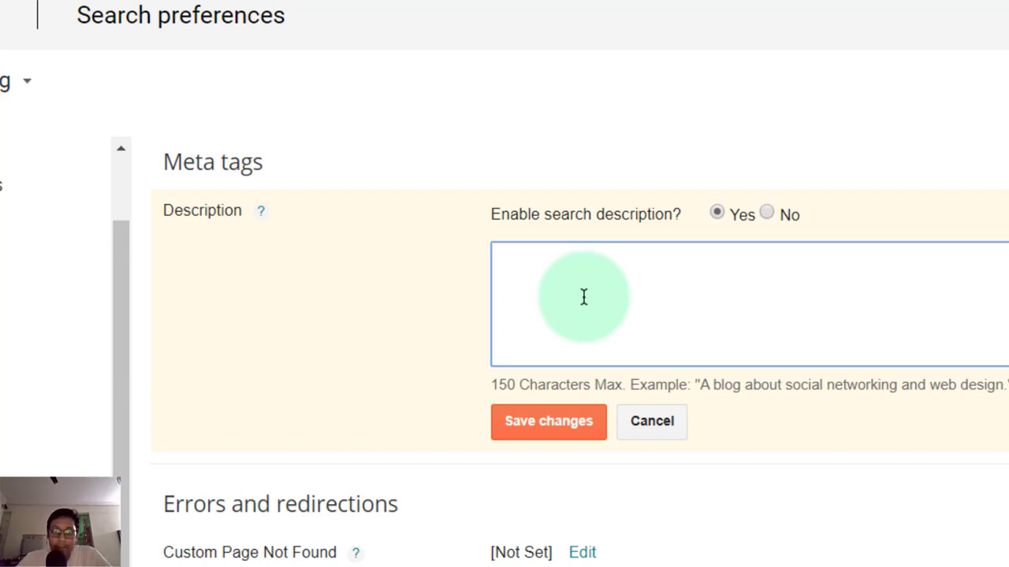
click(772, 212)
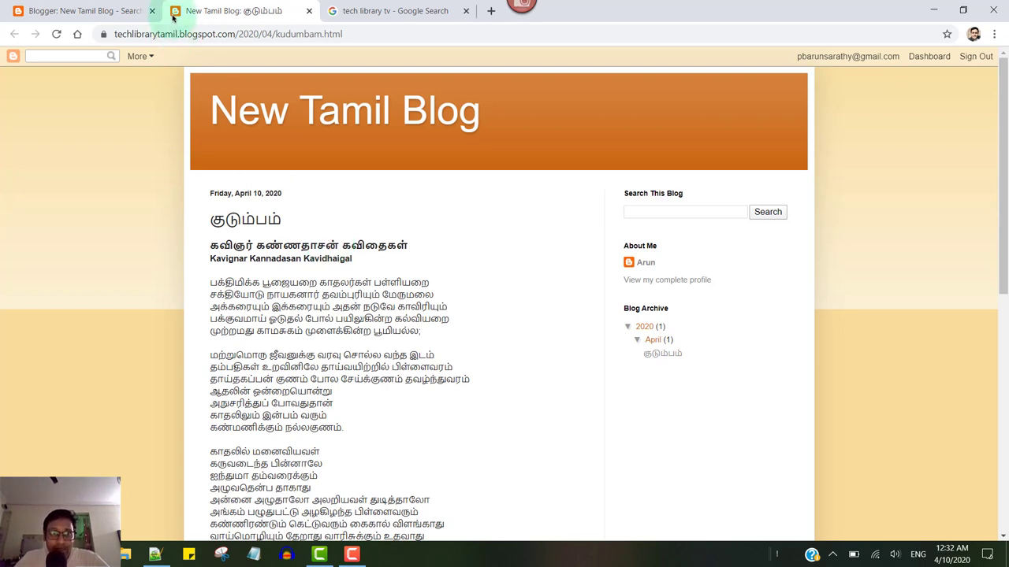
Load the nonexistent address techlibrarytamil.blogspot.com/errorpost.html in the blog's browser tab to check the missing-page response
drag(243, 34, 442, 32)
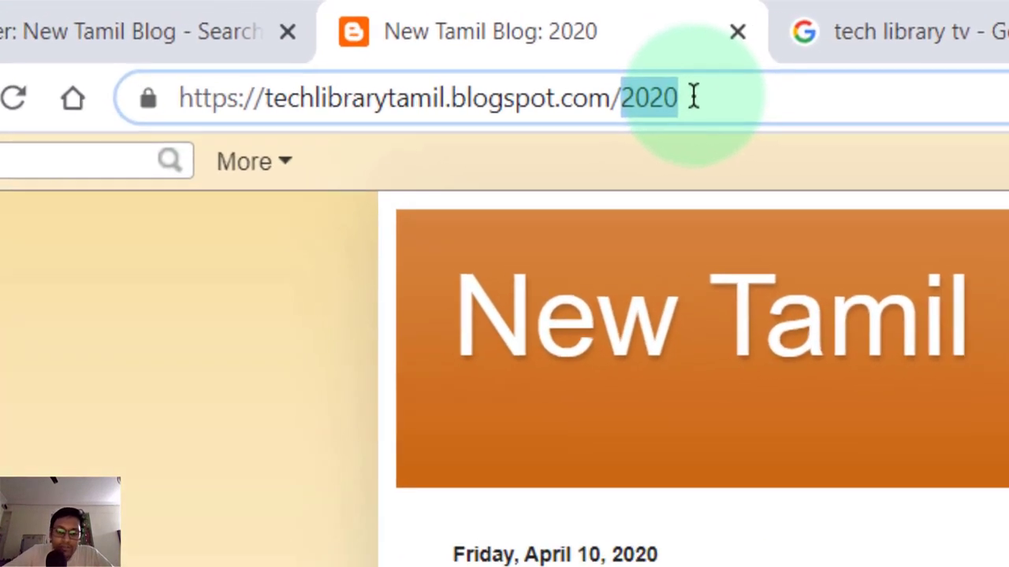
text(error)
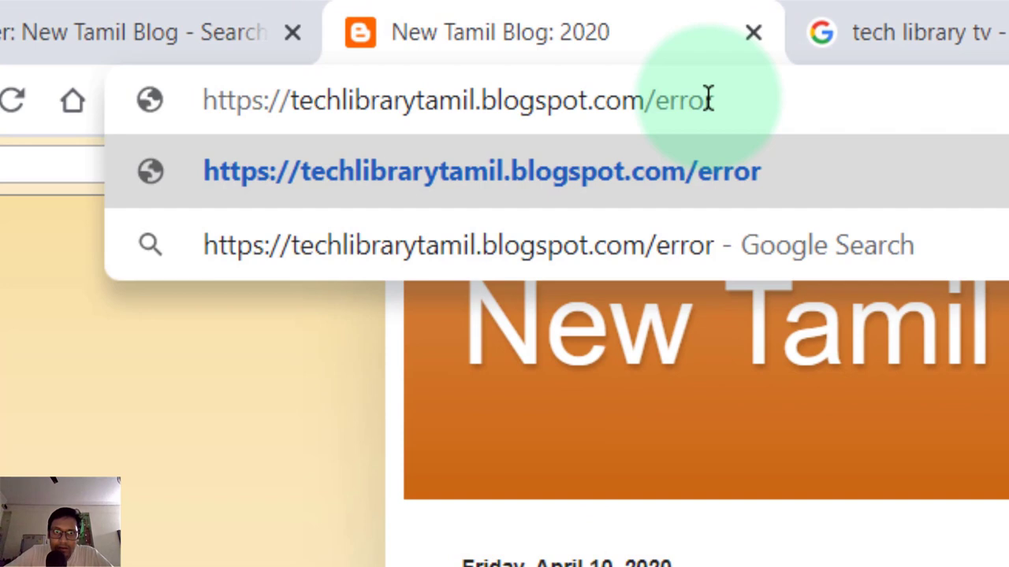
text(post)
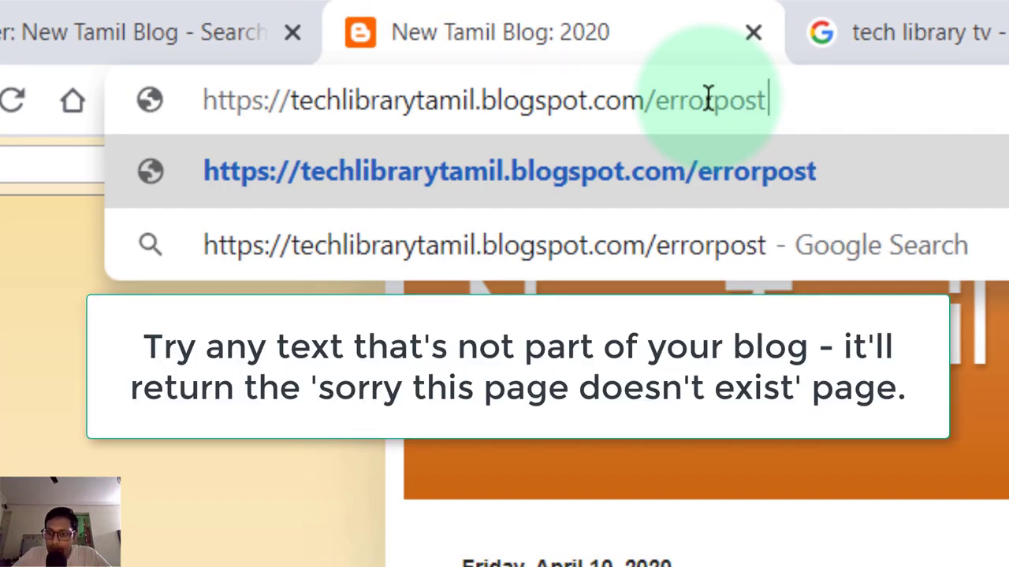
text(.ht)
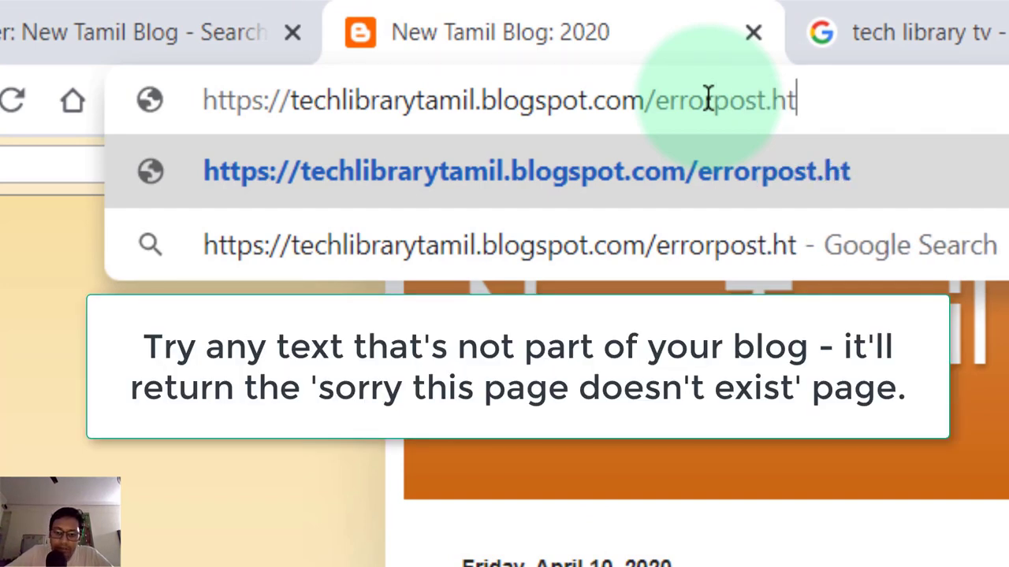
text(ml)
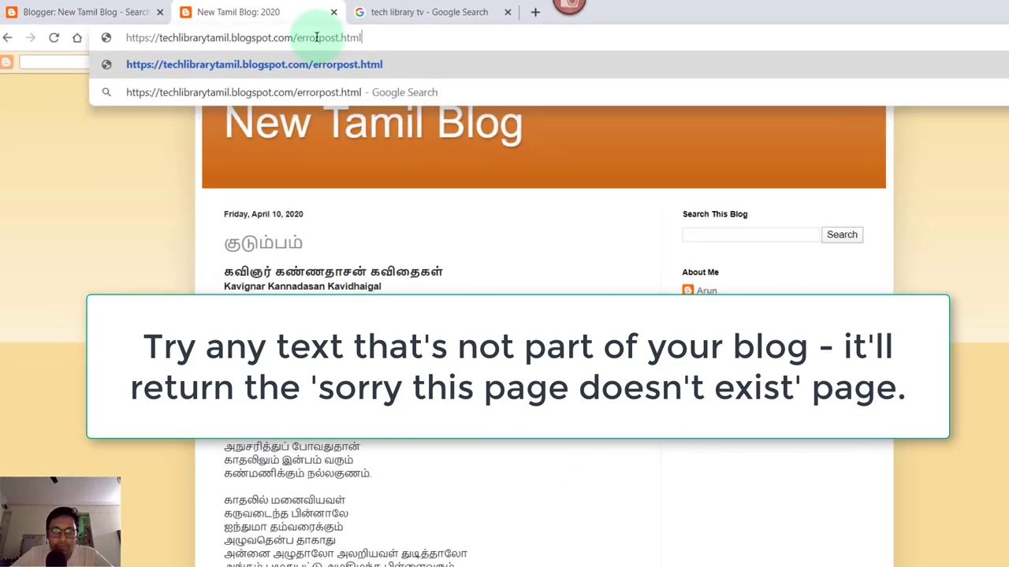
key(Return)
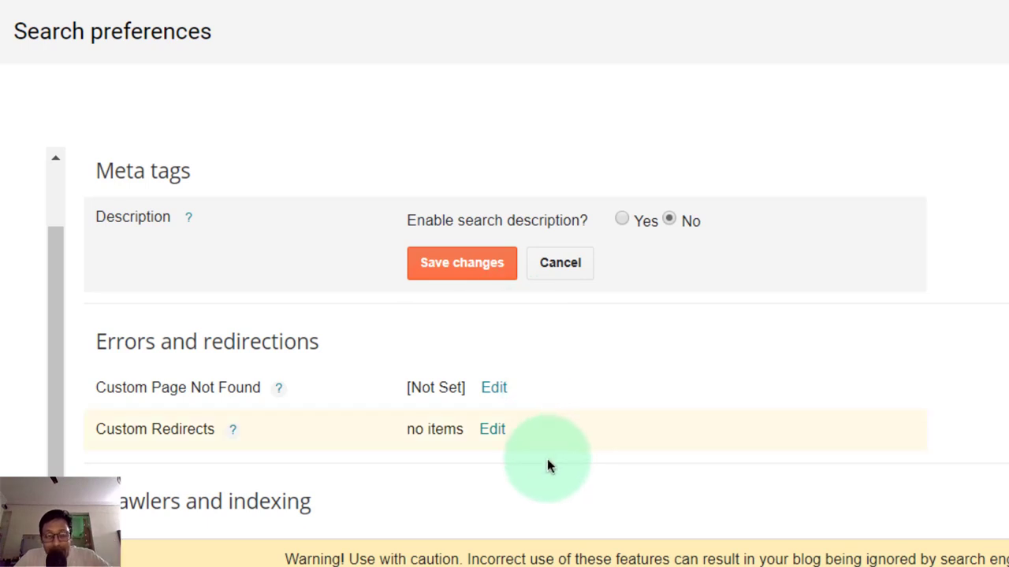
Open the Custom Page Not Found message for editing and enter "This page does not exist <br/>" as its first line
click(494, 387)
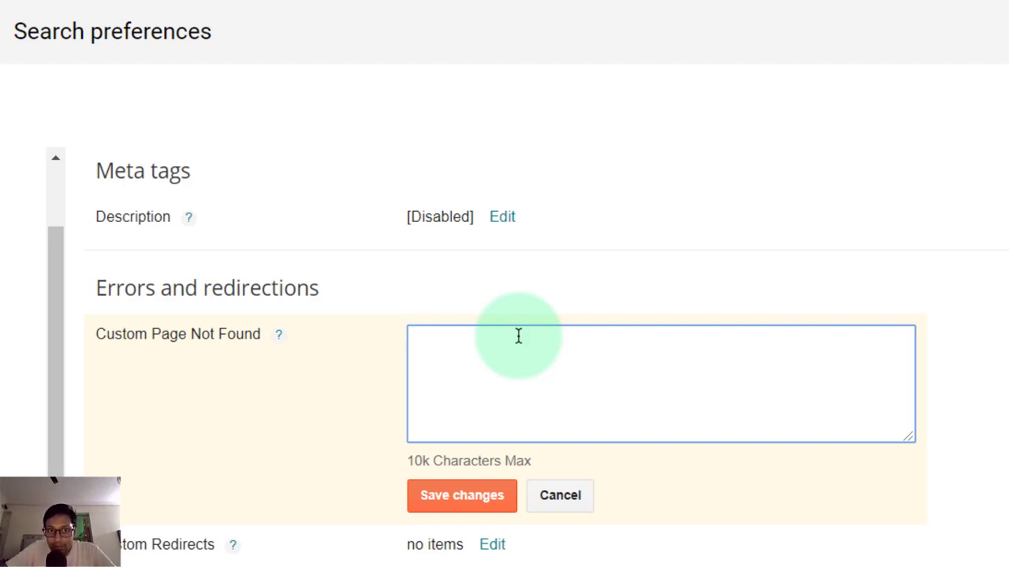
text(This pa)
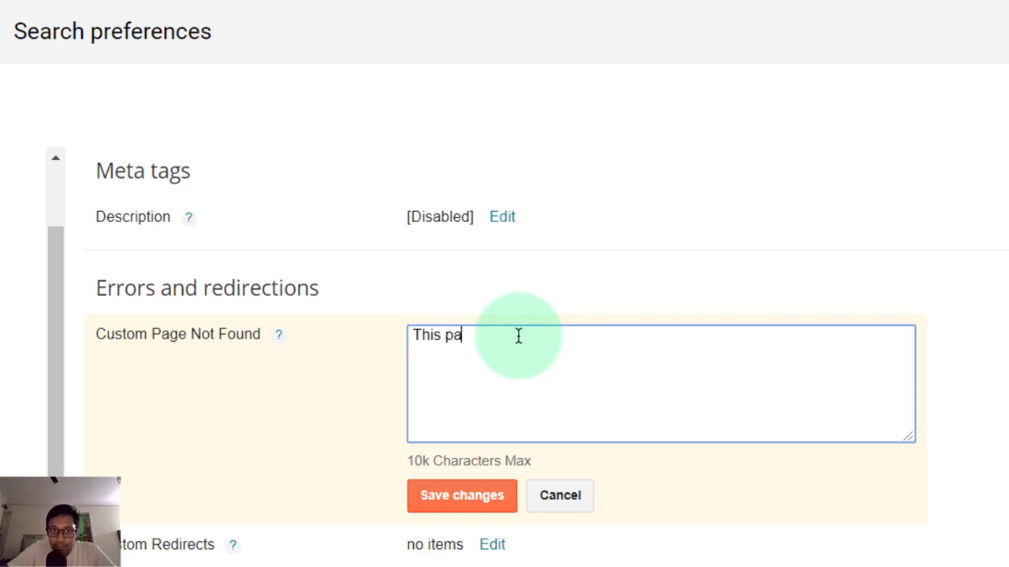
text(ge does not exist)
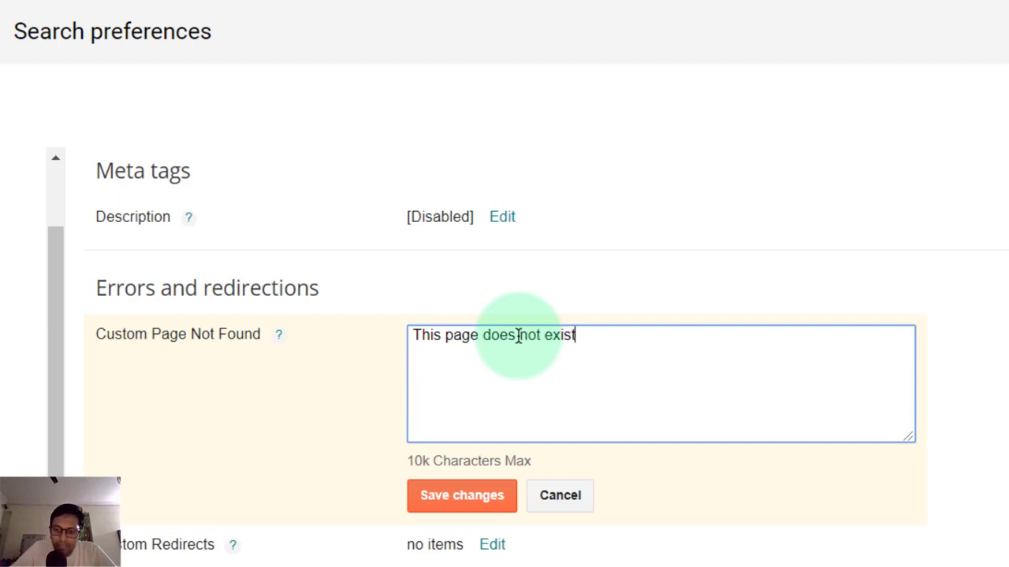
text( <br/>)
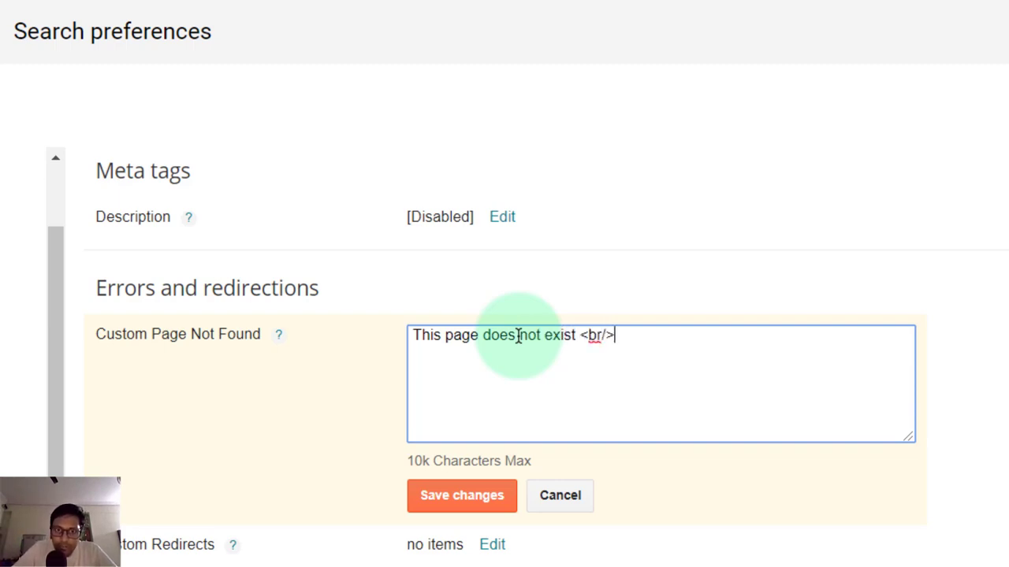
key(Return)
Add the second line "Here is another page you might like <a>Home page</a>" to the Custom Page Not Found message
text(Her)
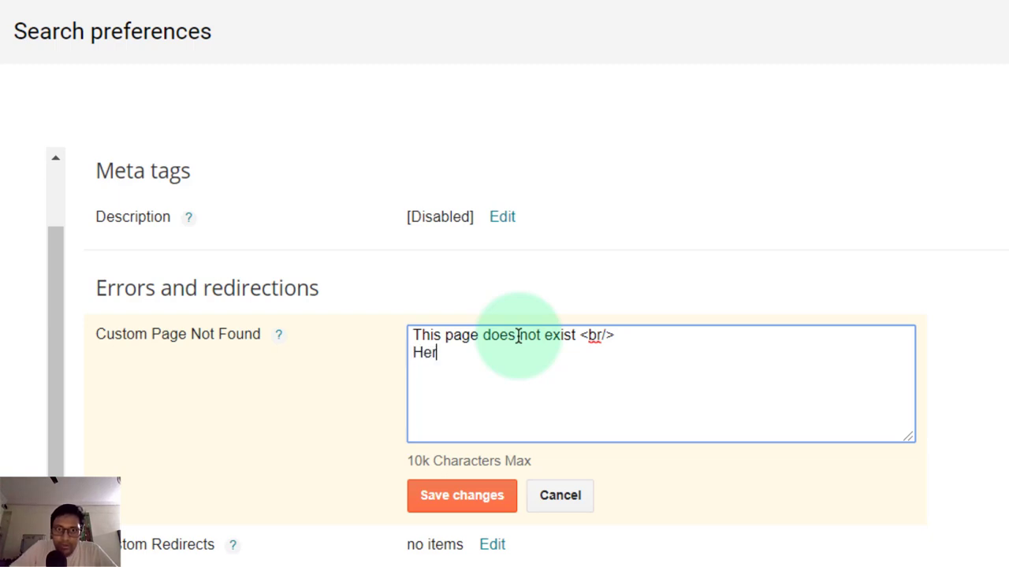
text(e is another )
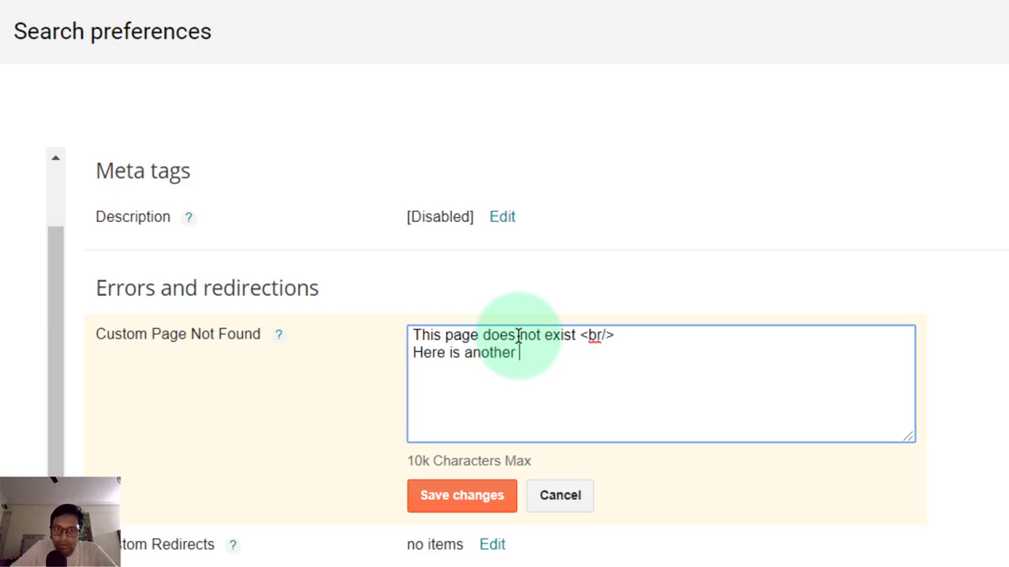
text(page you might like )
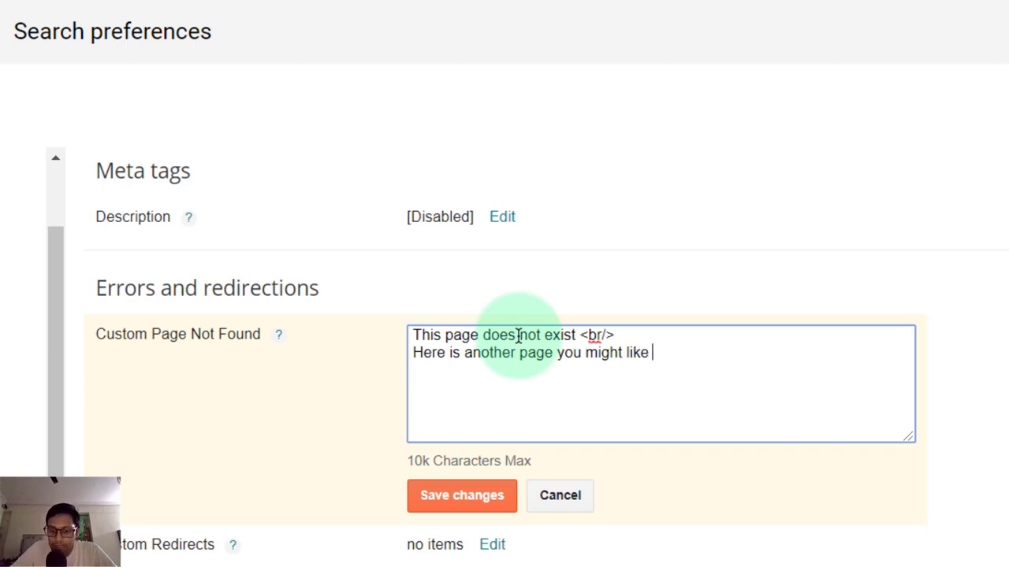
text(<a)
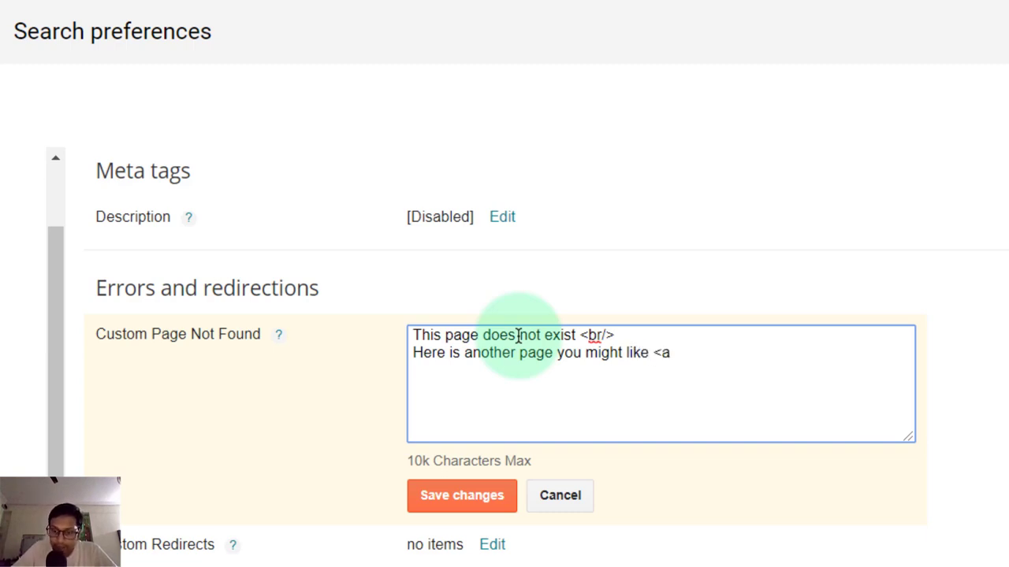
text(>Home )
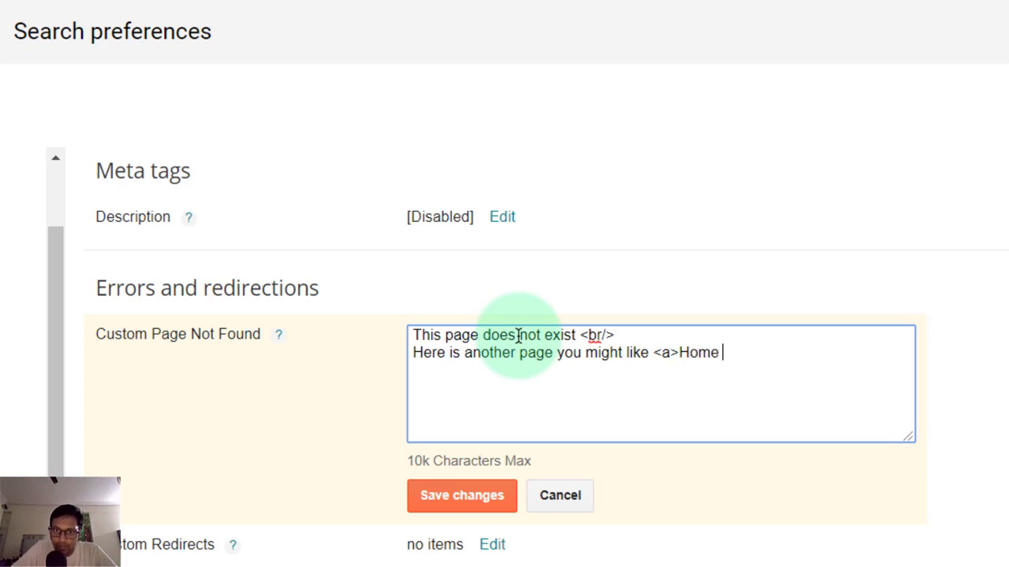
text(page</)
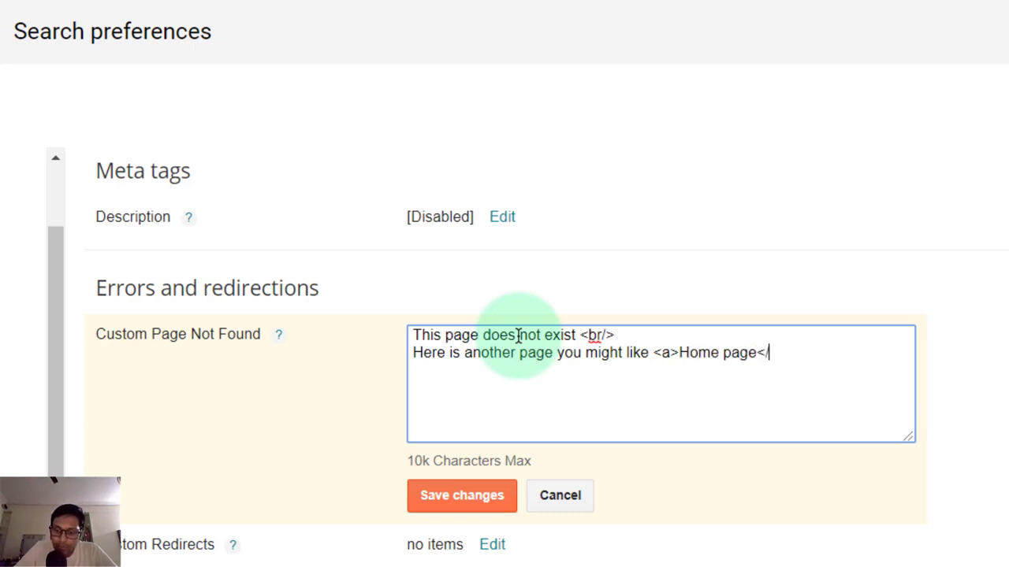
text(a>)
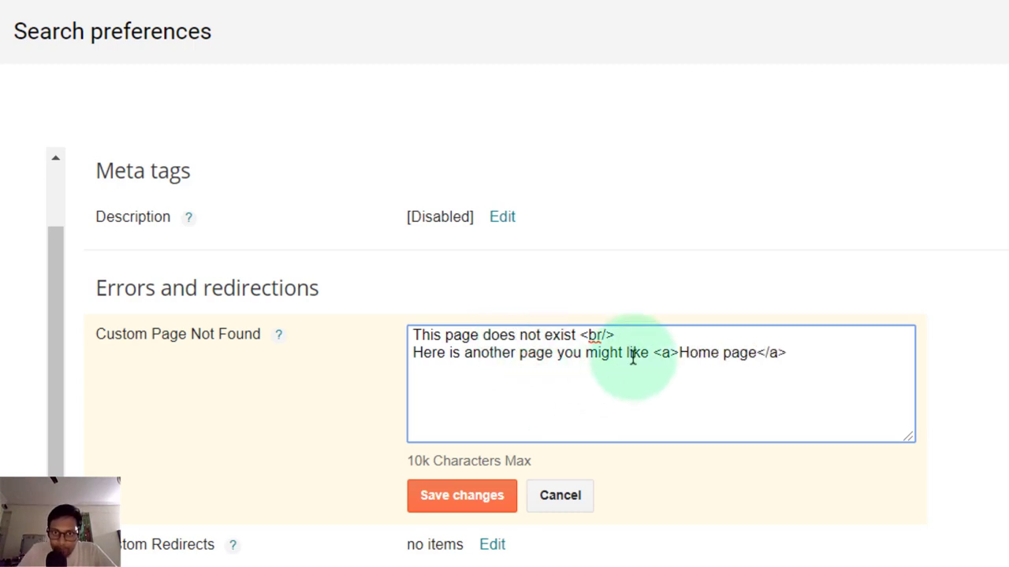
Point the Home page link in the Custom Page Not Found message to the blog root with href="/"
click(668, 352)
text(href=)
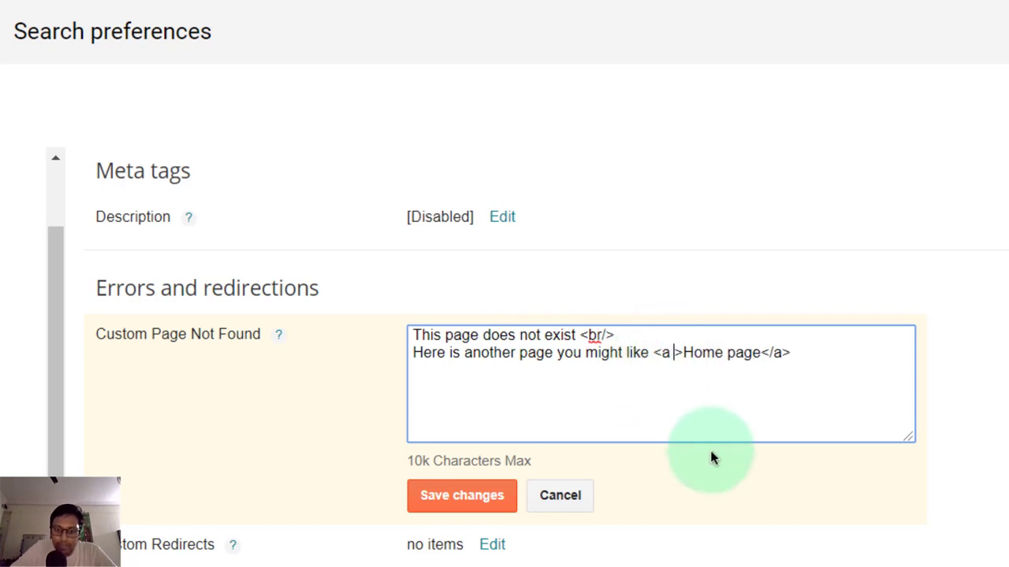
text("")
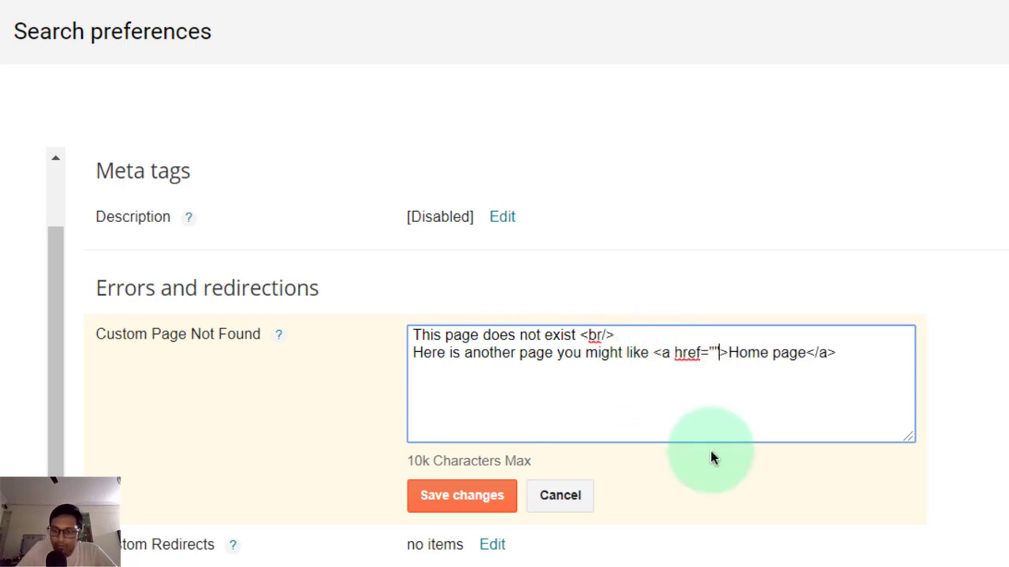
key(Left)
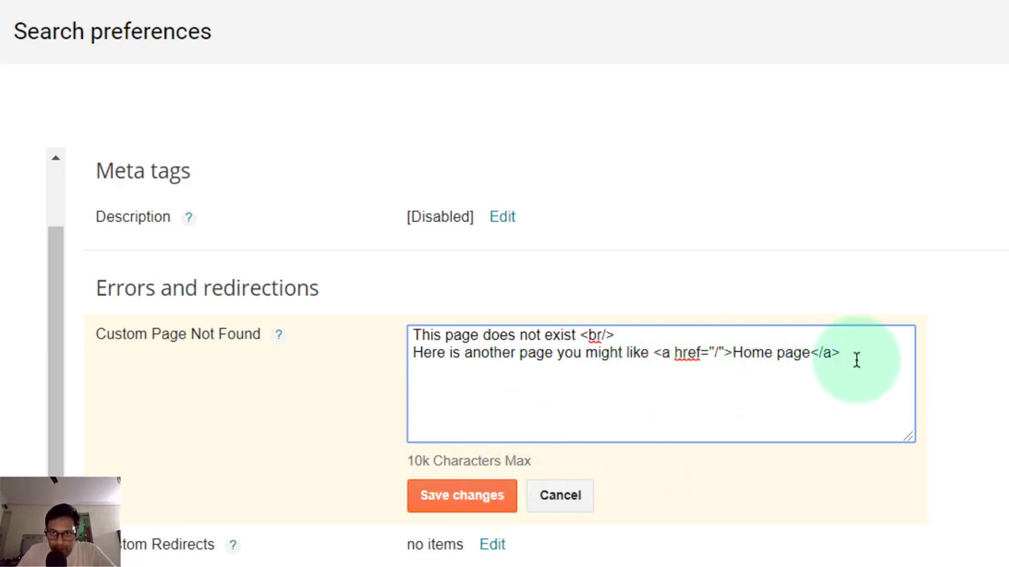
Wrap the words "another page" in the Custom Page Not Found message in <strong> tags
click(464, 353)
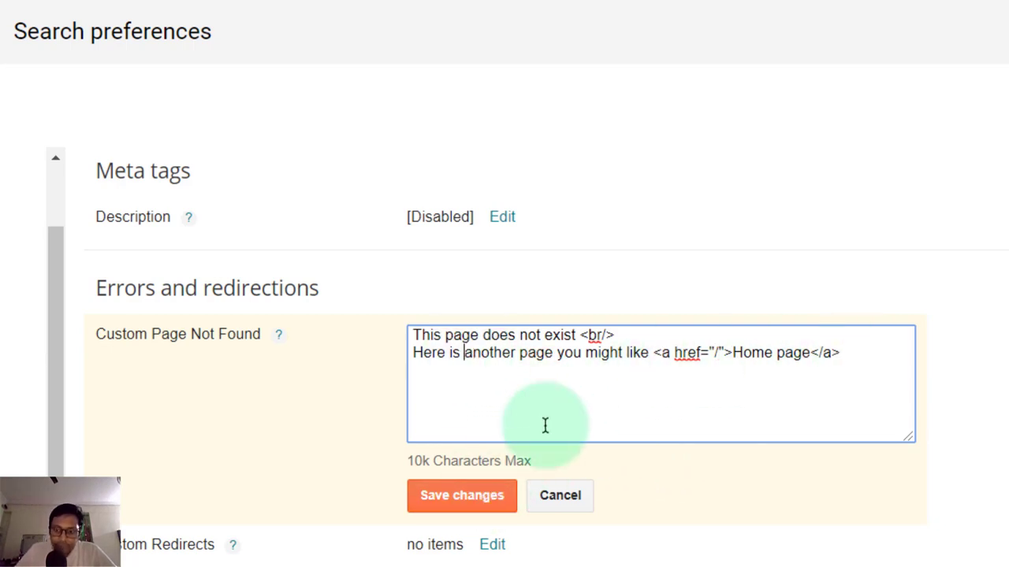
text(<strong)
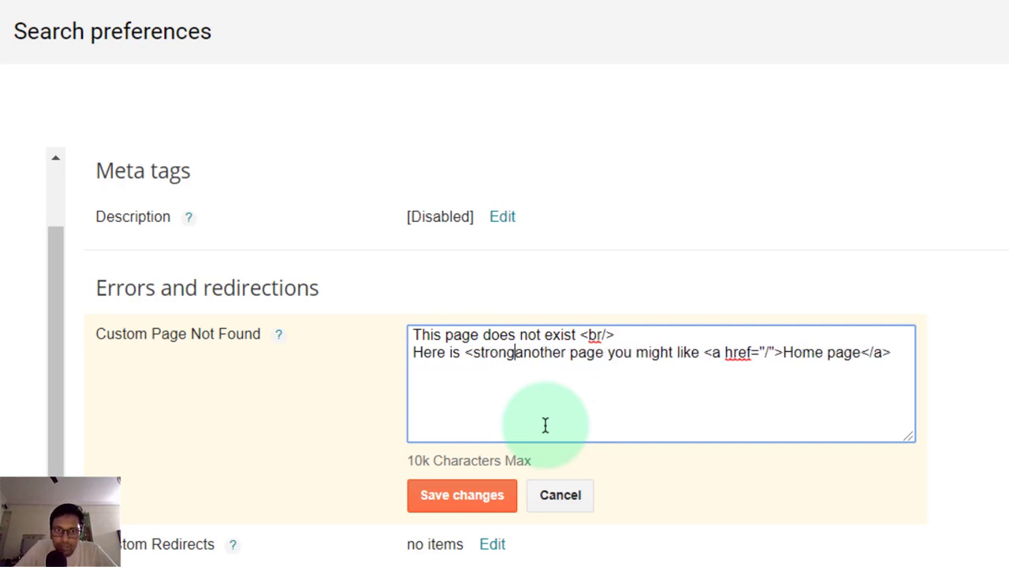
text(>)
key(ctrl+Right)
key(Left)
key(Left)
key(Left)
key(Left)
key(Left)
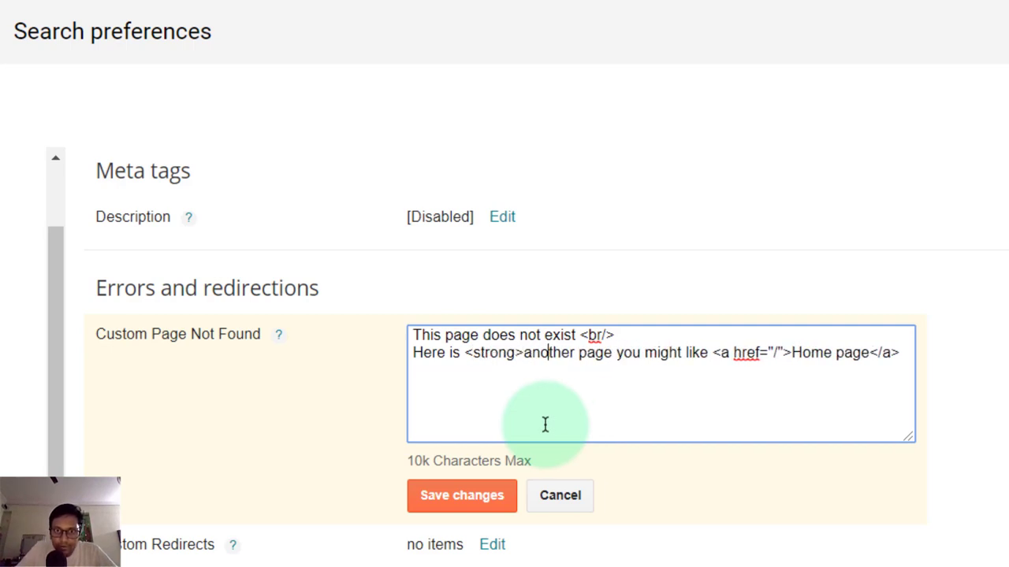
key(Right)
key(Right)
key(Right)
key(Right)
key(Right)
key(Right)
key(Right)
key(Right)
key(Right)
key(Right)
text(</strong)
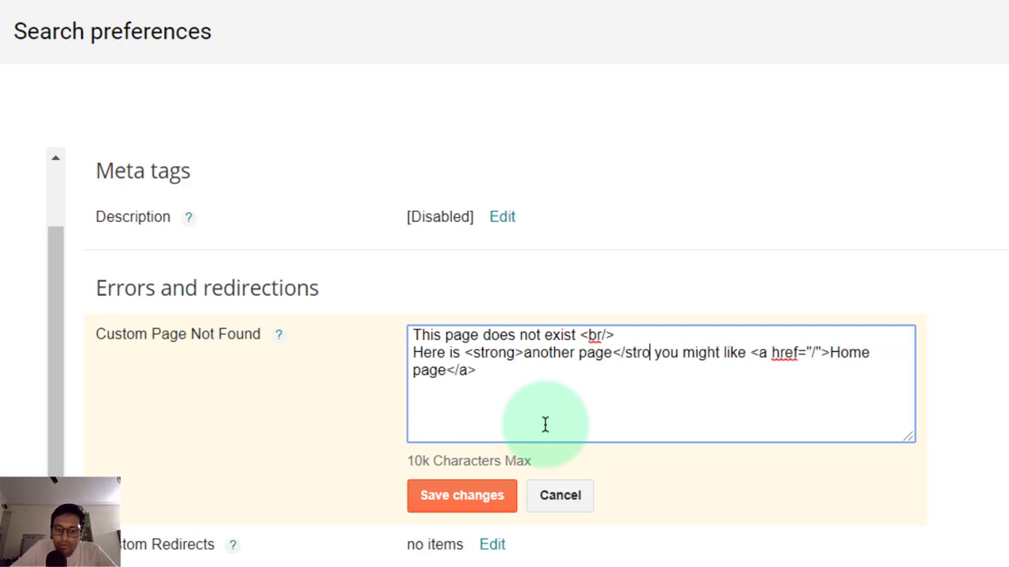
text(>)
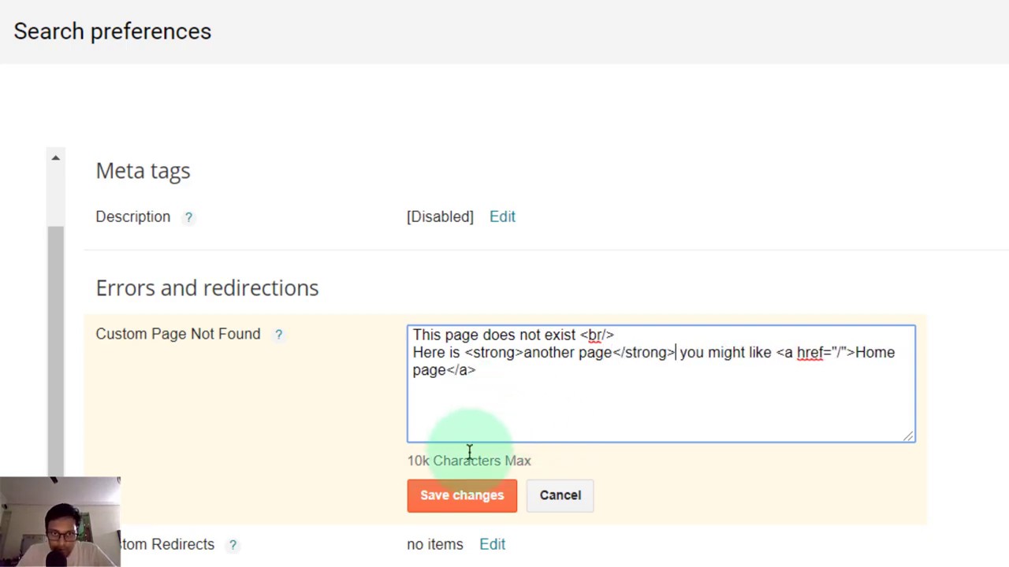
Save the Custom Page Not Found message, and reload the nonexistent page to test its Home page link
click(462, 495)
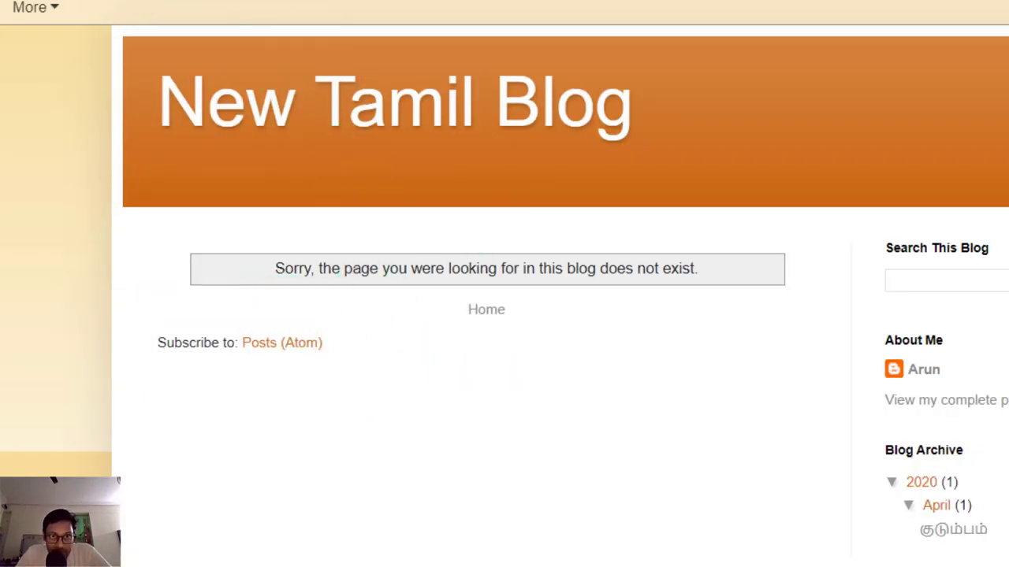
key(F5)
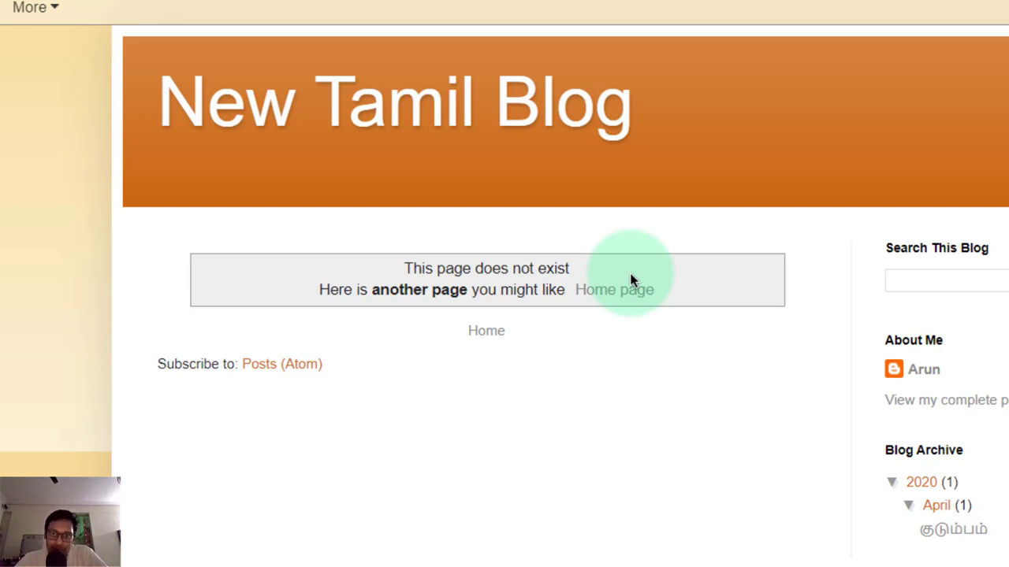
click(594, 299)
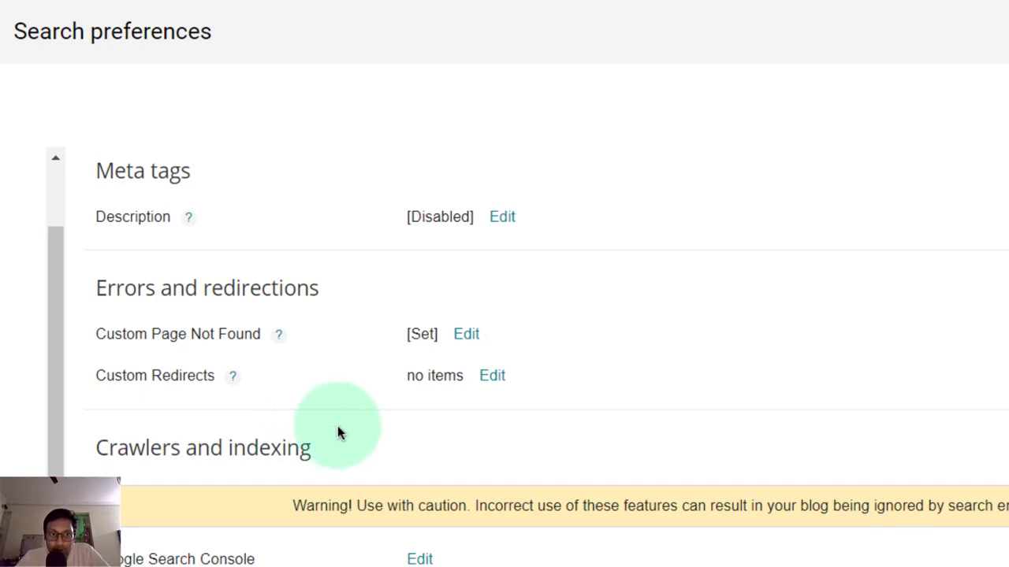
Open Custom Redirects for editing and set the redirect's From path to the post's path, /2020/04/kudumbam.html, copied from its address
click(491, 376)
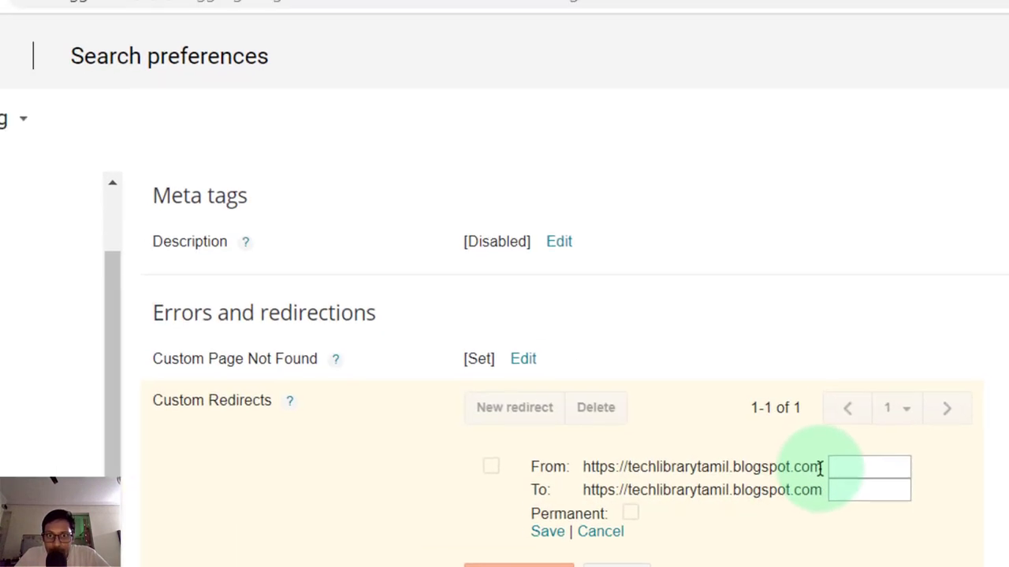
click(349, 23)
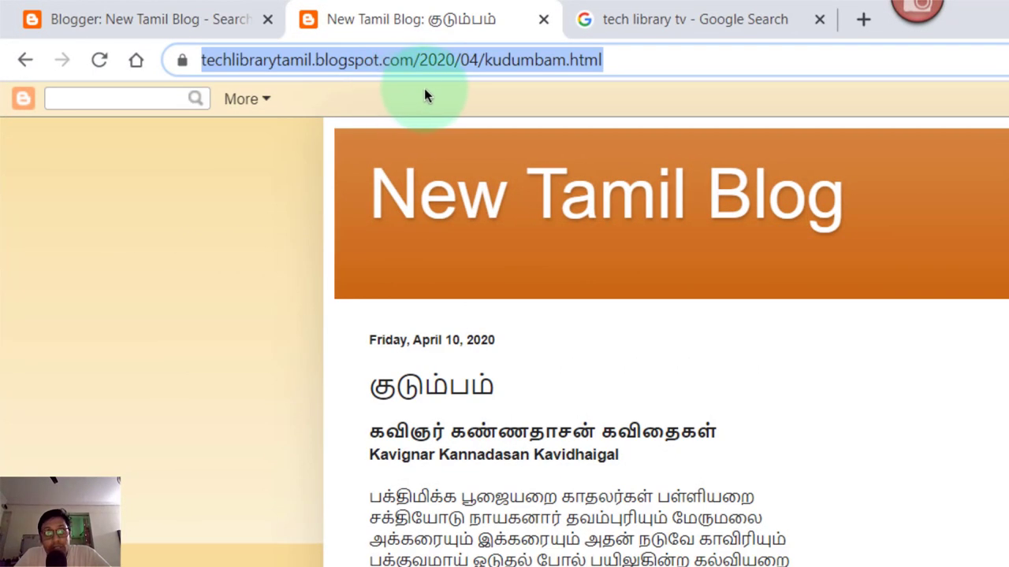
click(429, 61)
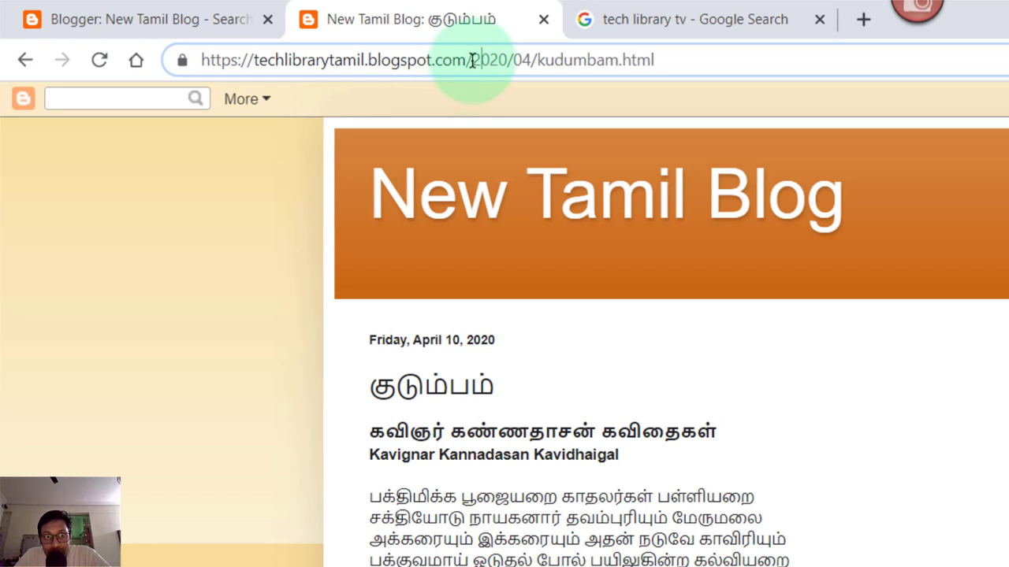
drag(466, 60, 714, 58)
key(ctrl+c)
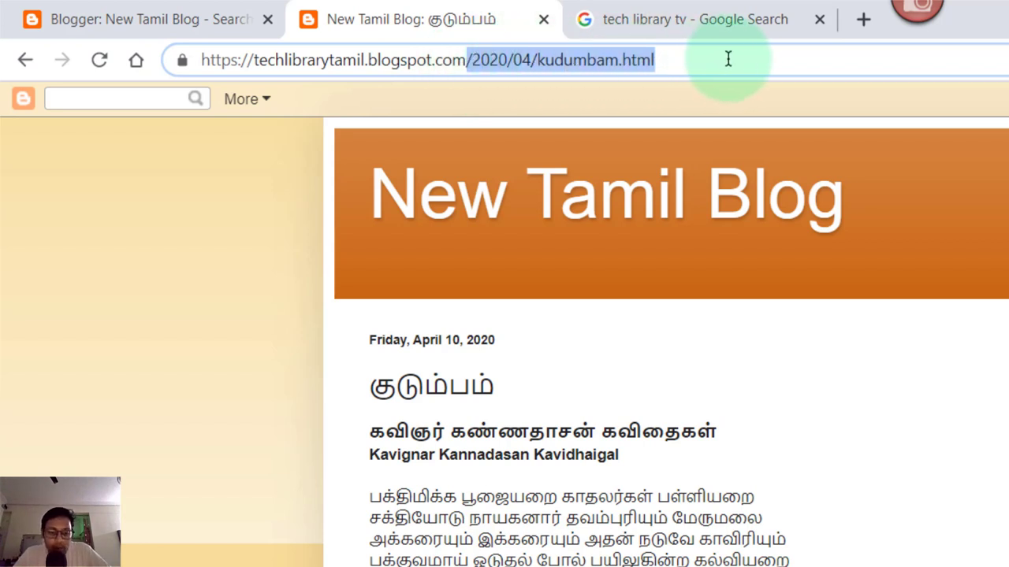
click(252, 7)
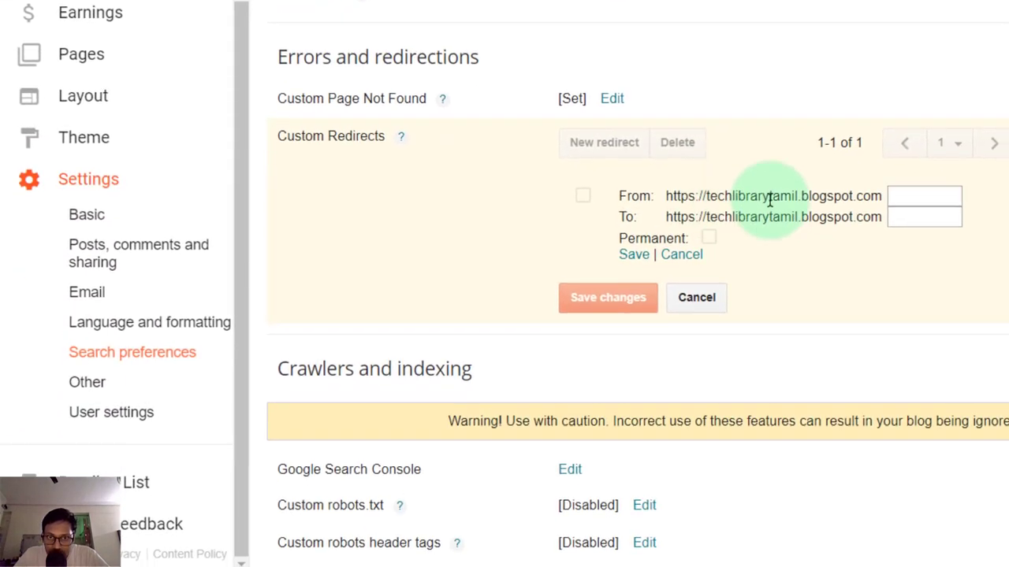
click(907, 197)
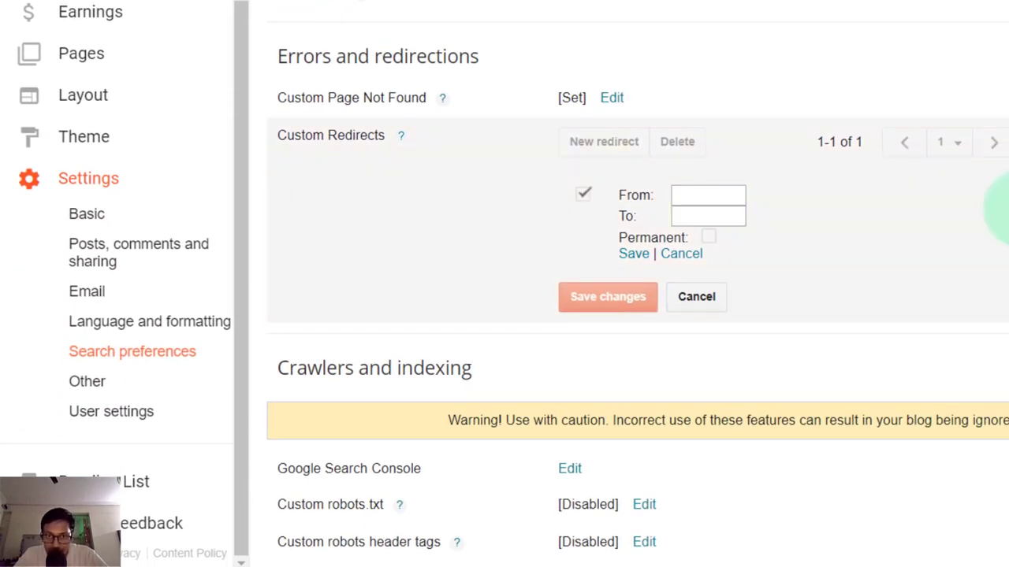
click(708, 197)
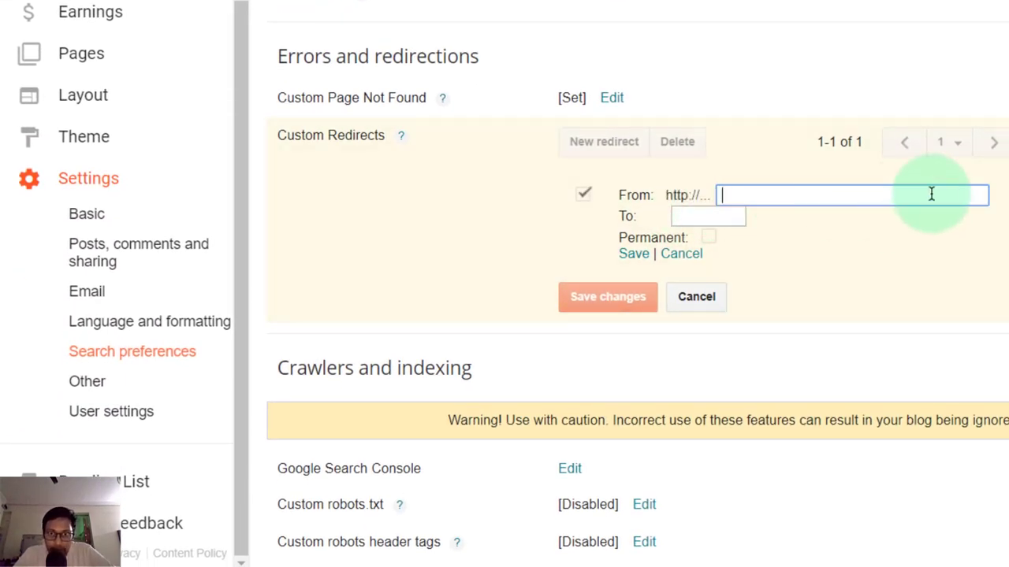
key(ctrl+v)
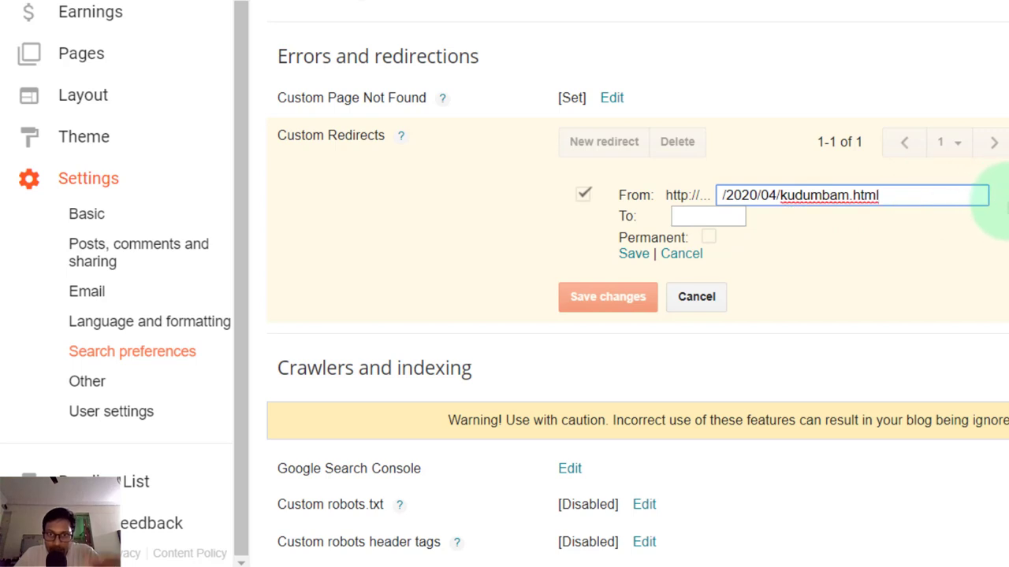
Enter /about as the redirect's To path and load that path on the blog to check it
click(707, 218)
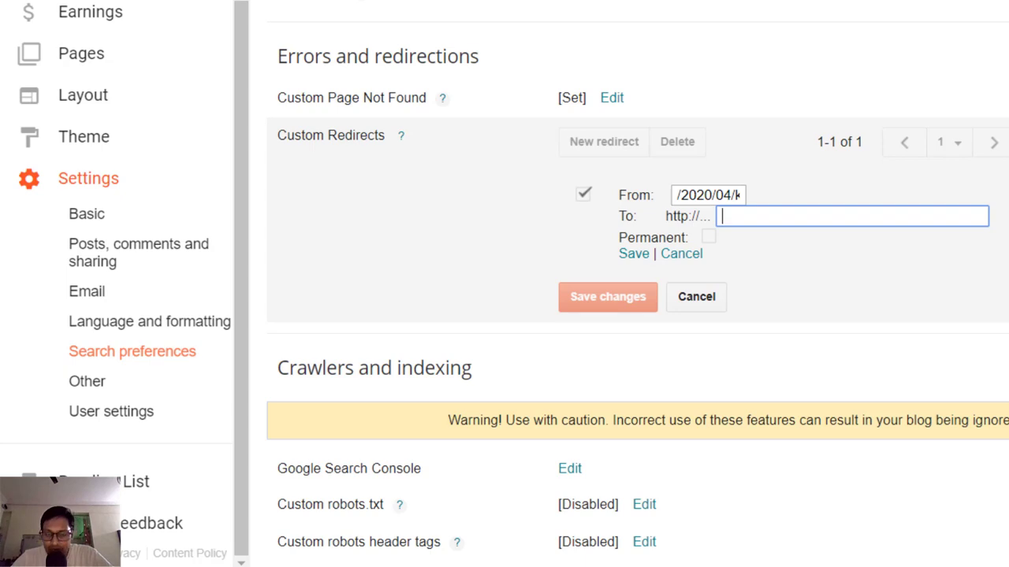
text(/about)
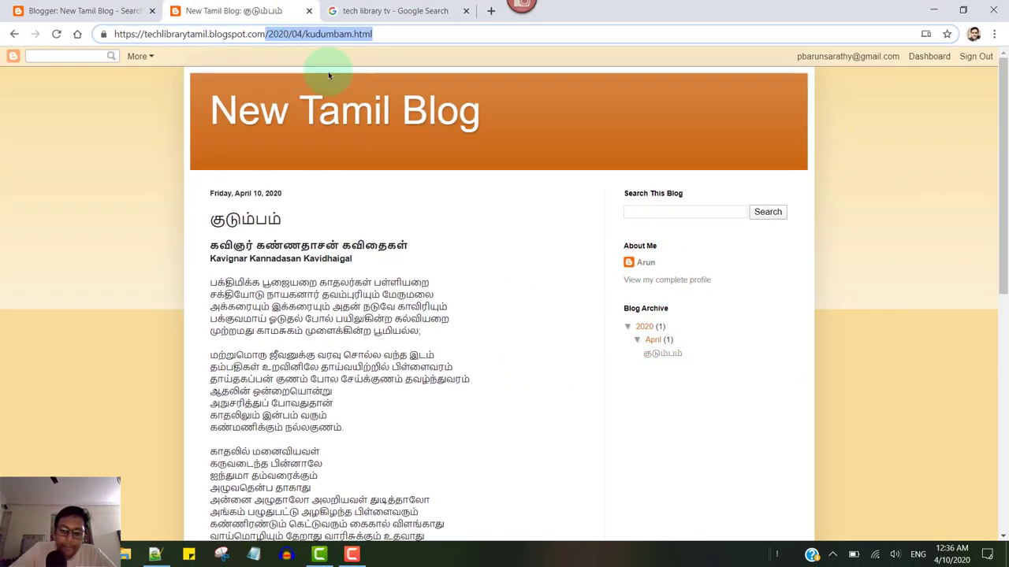
text(/about)
key(Return)
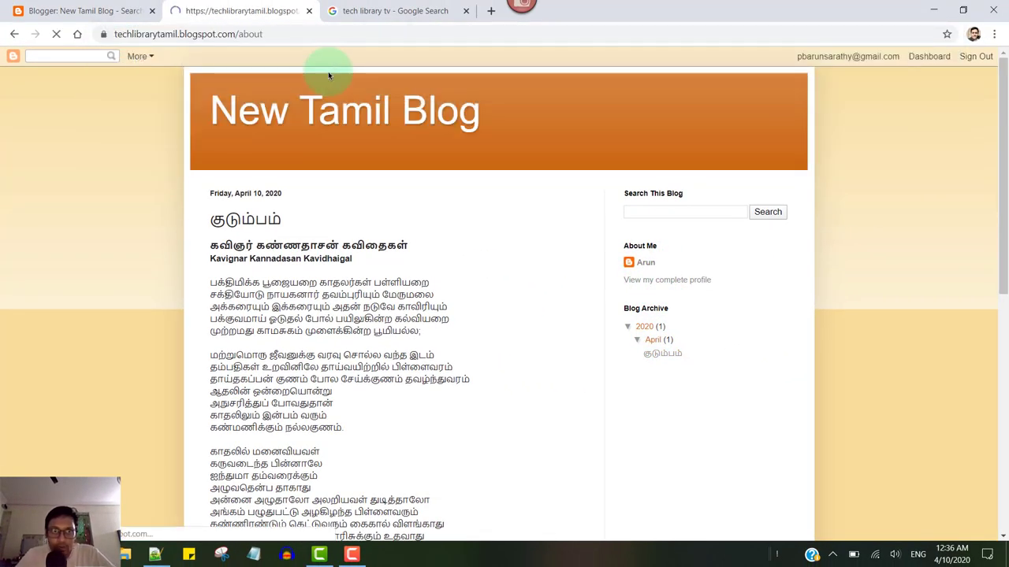
Try the addresses /about.html and /aboutme.html on the blog to look for the About page
click(296, 35)
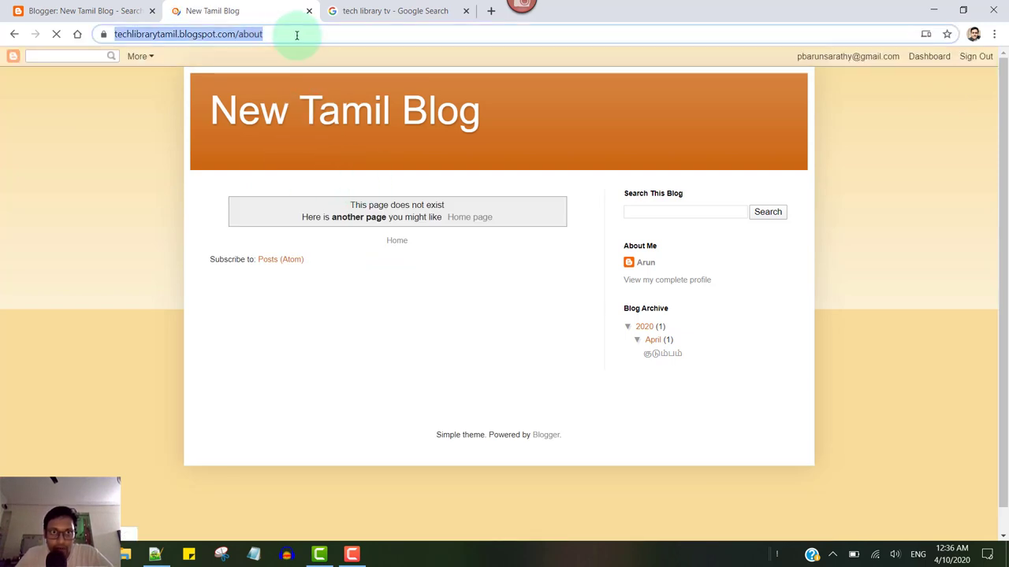
click(296, 35)
text(.ht)
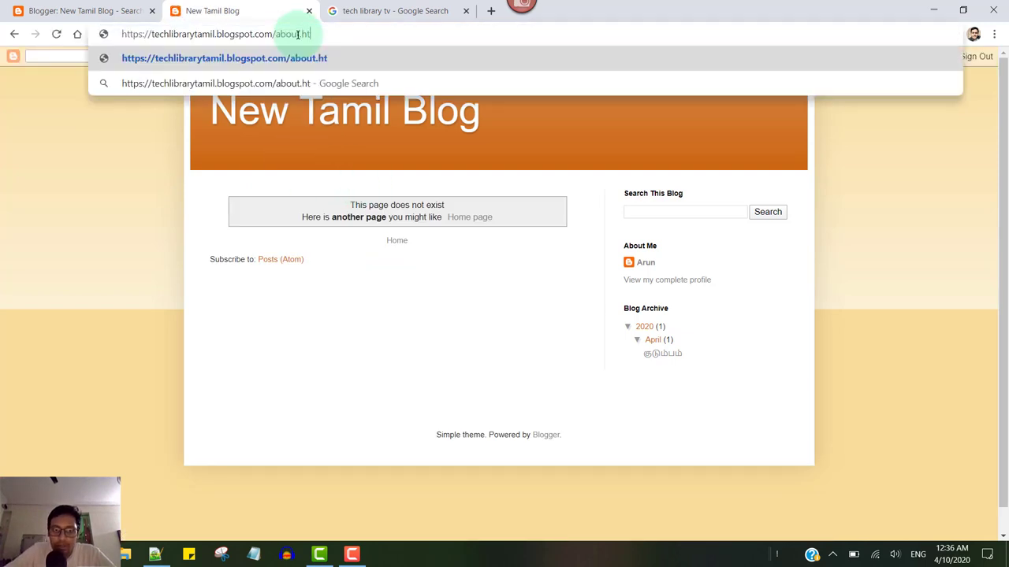
text(ml)
key(Return)
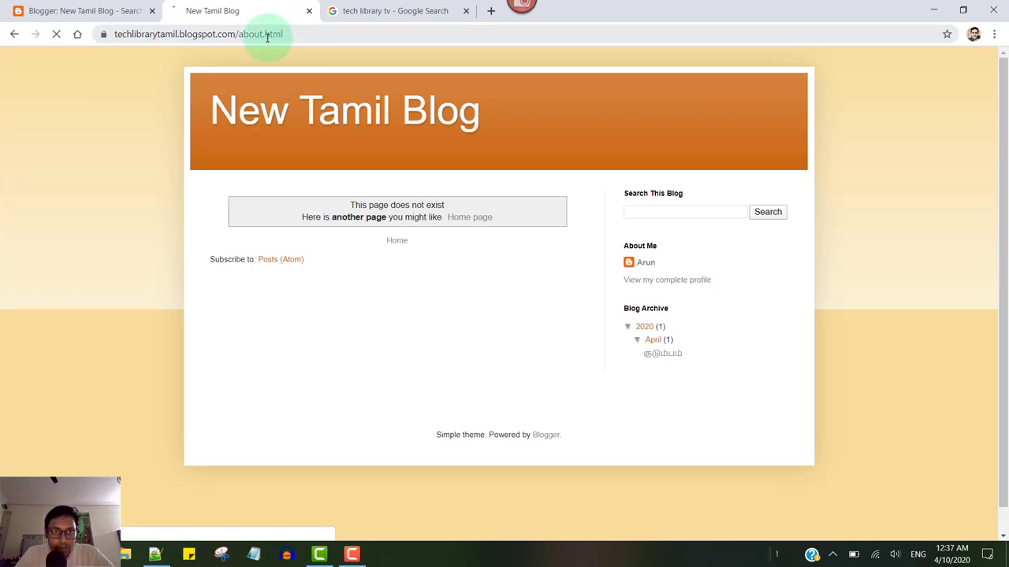
click(270, 37)
click(286, 34)
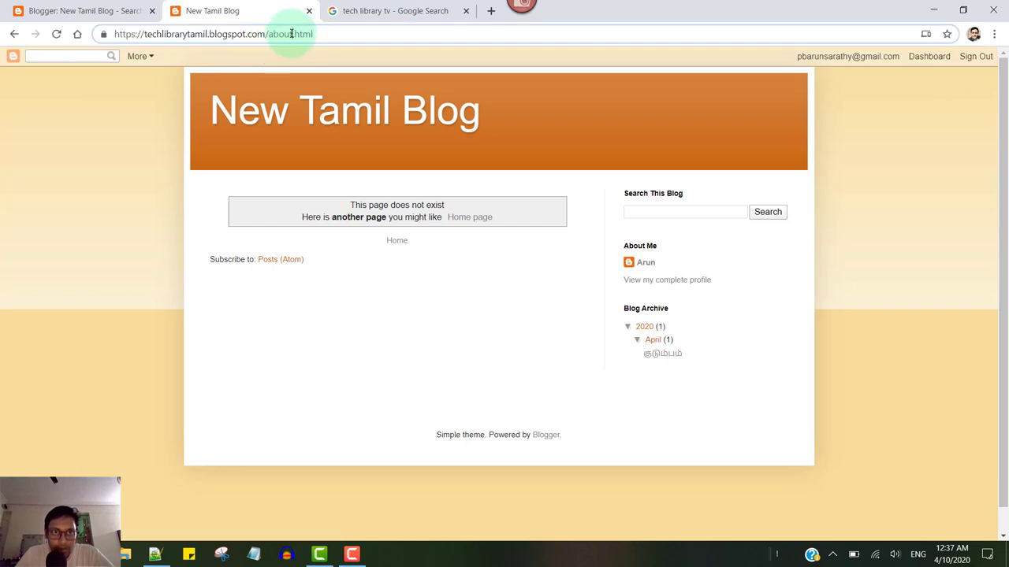
text(me)
key(Return)
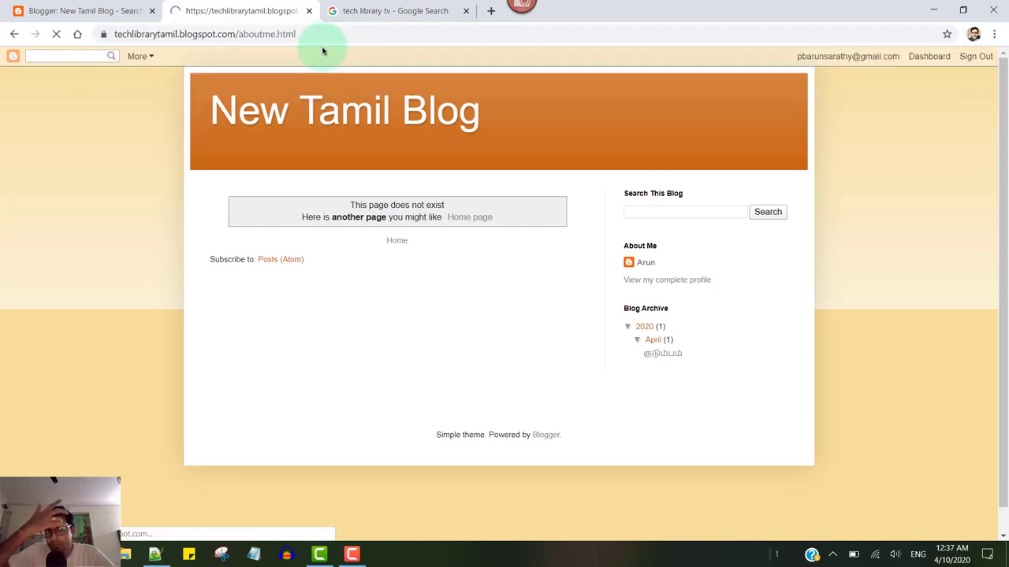
View the About page from the blog's Pages list, opened in a separate tab, and copy its full address
click(118, 11)
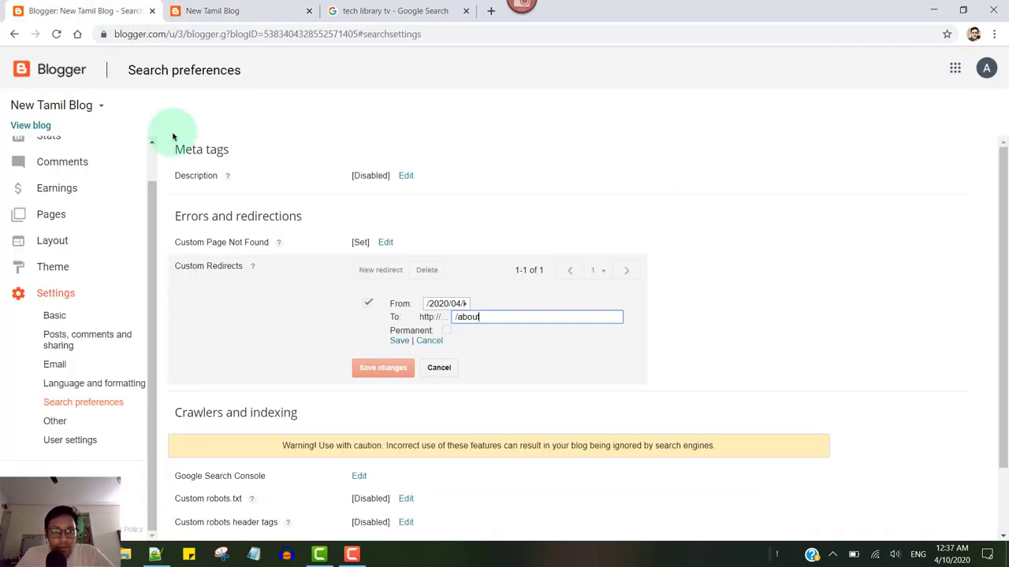
middle_click(47, 215)
click(193, 9)
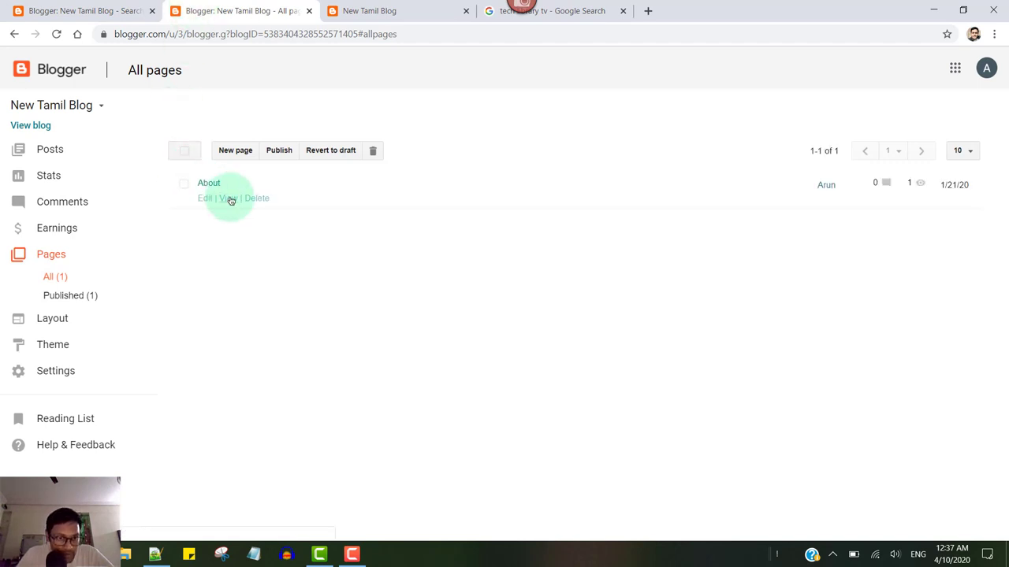
click(229, 198)
click(289, 34)
key(ctrl+c)
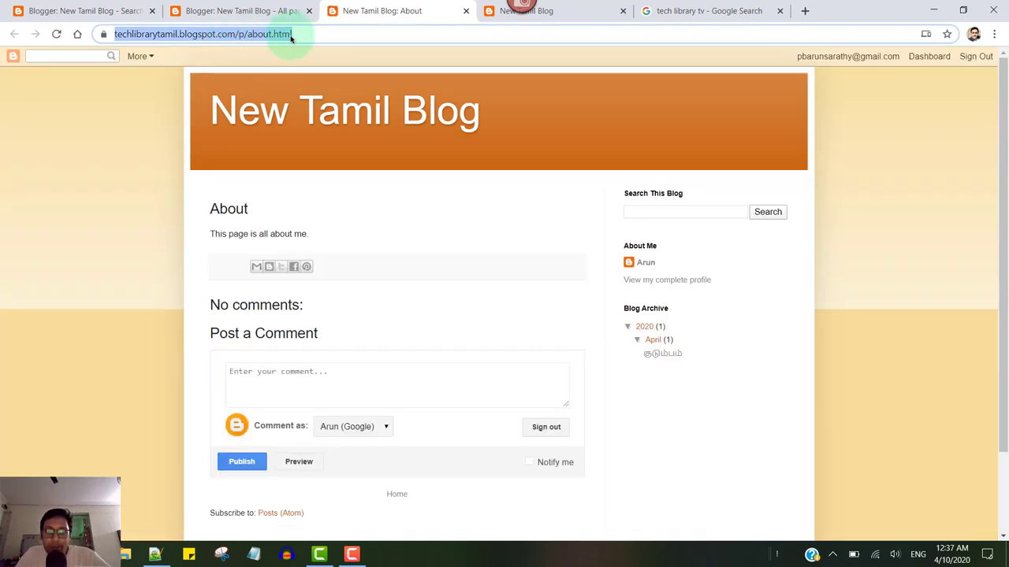
Replace the redirect's To path with the copied About page address, trimmed to /p/about.html
click(284, 12)
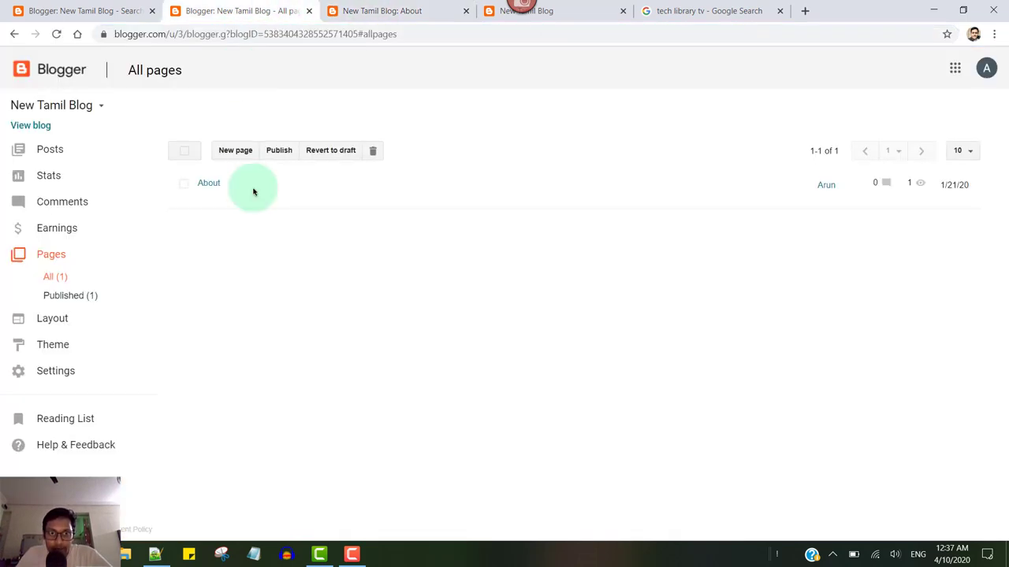
click(106, 9)
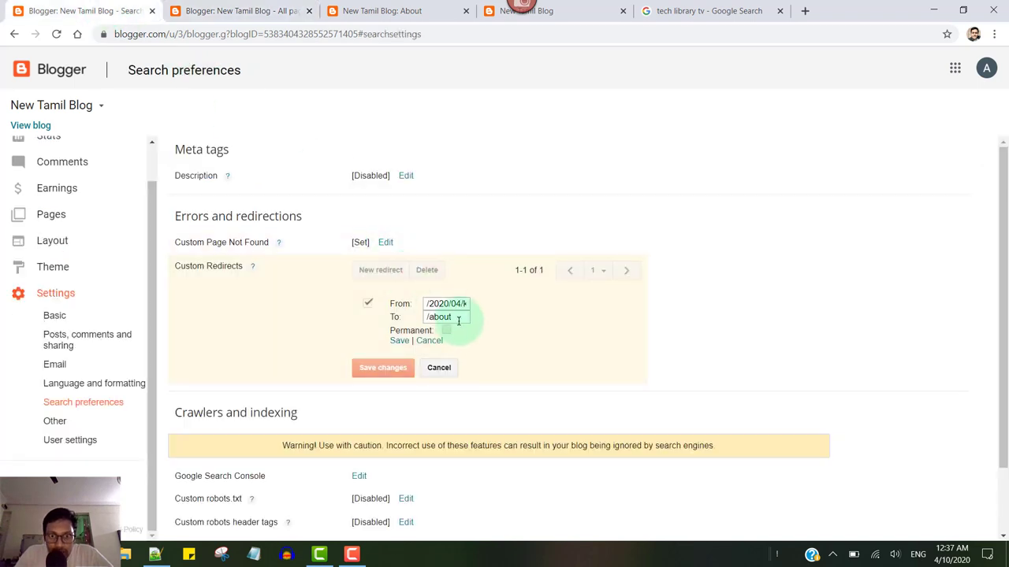
click(458, 318)
drag(508, 317, 400, 323)
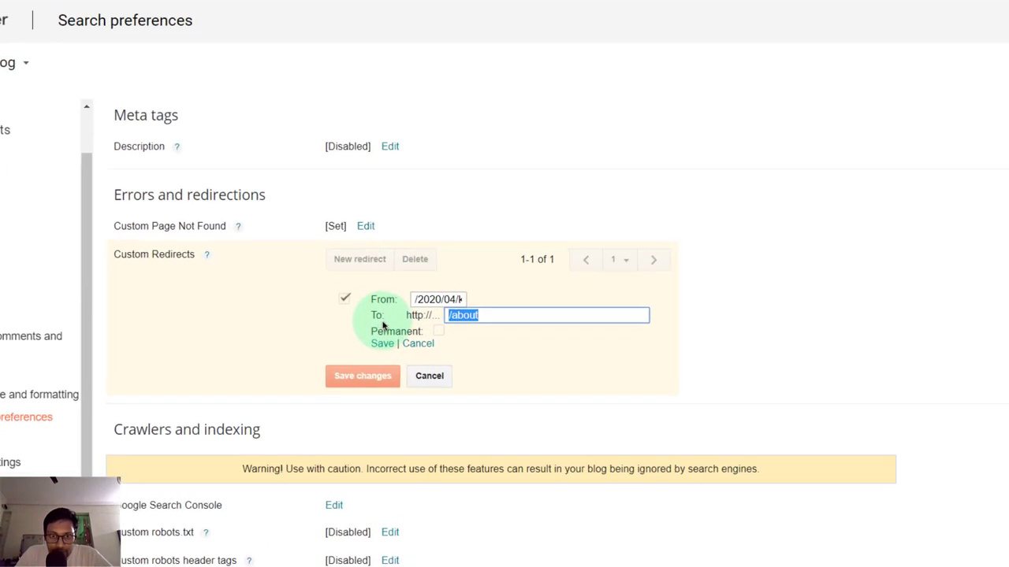
key(ctrl+v)
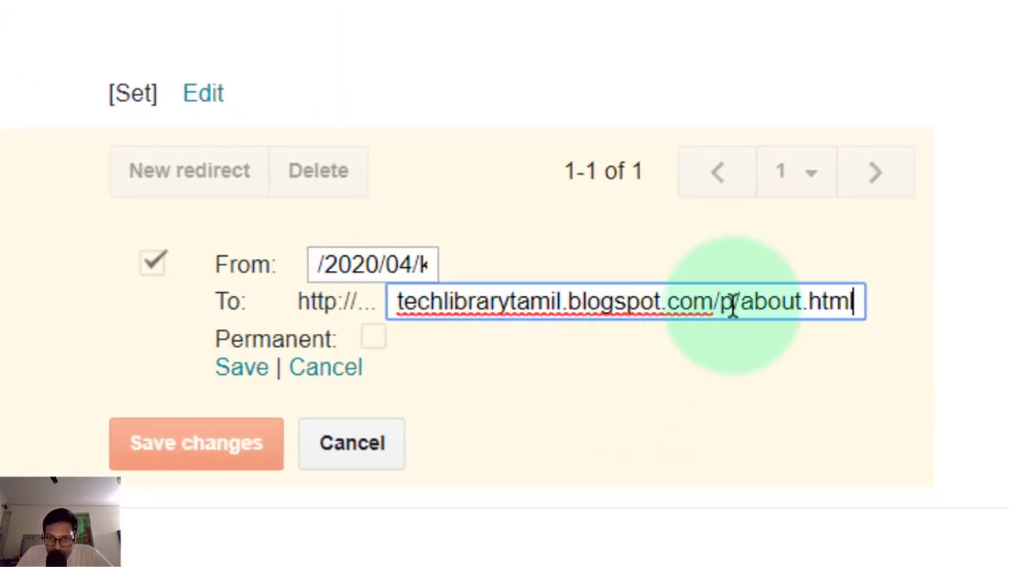
drag(714, 308, 21, 330)
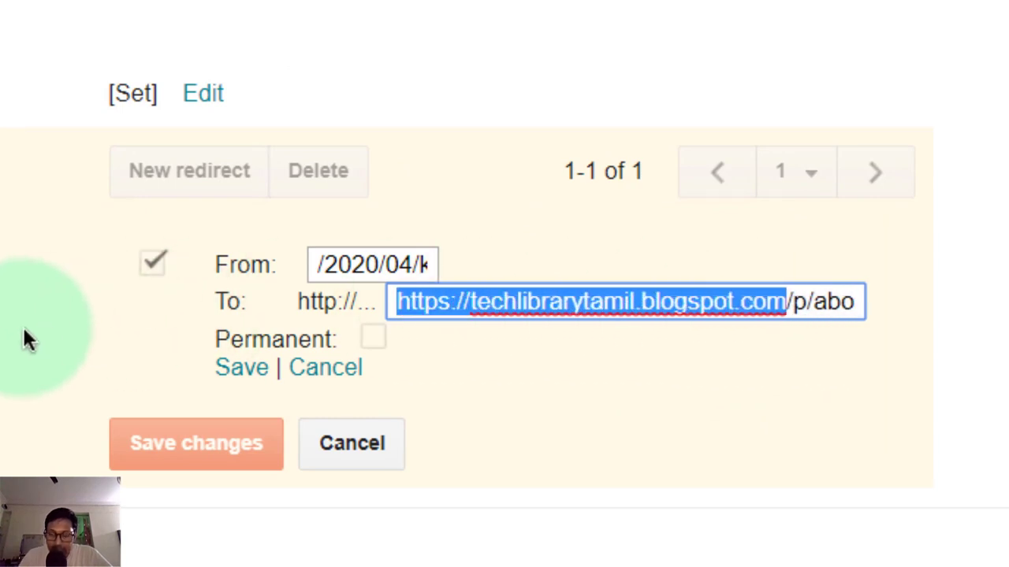
key(BackSpace)
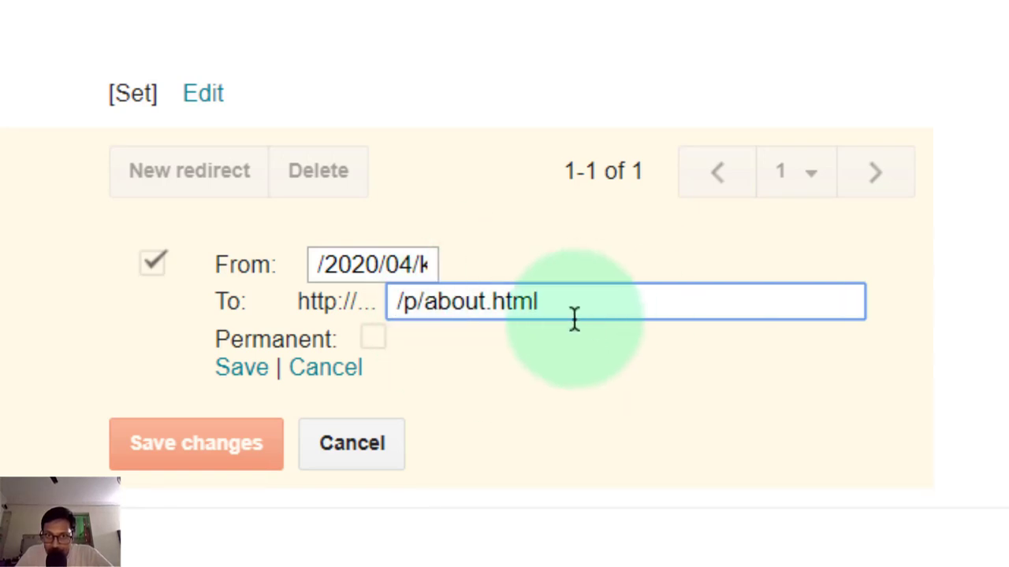
Save the redirect as non-permanent and save the Custom Redirects changes
click(369, 356)
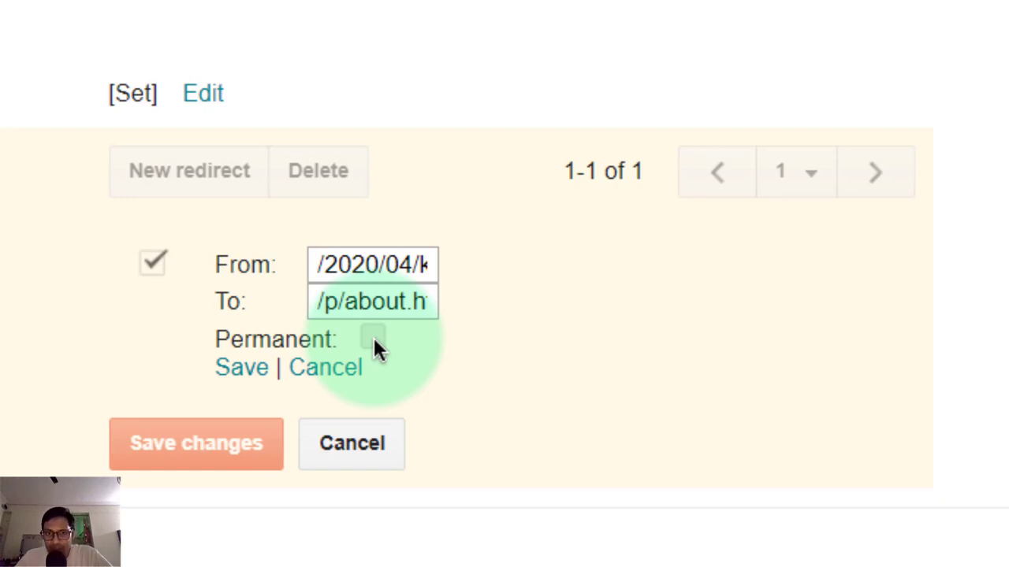
click(242, 385)
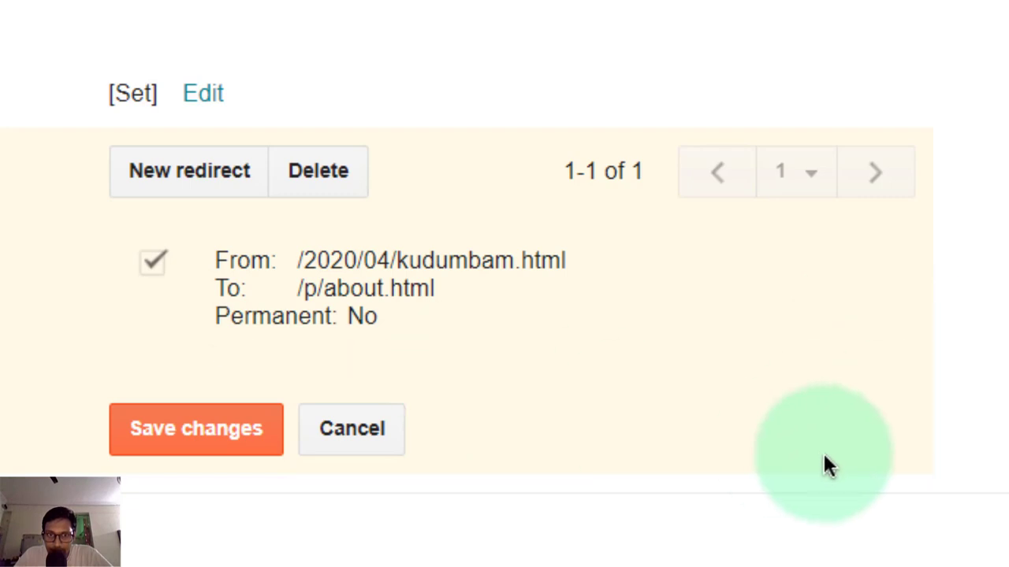
mouse_move(450, 363)
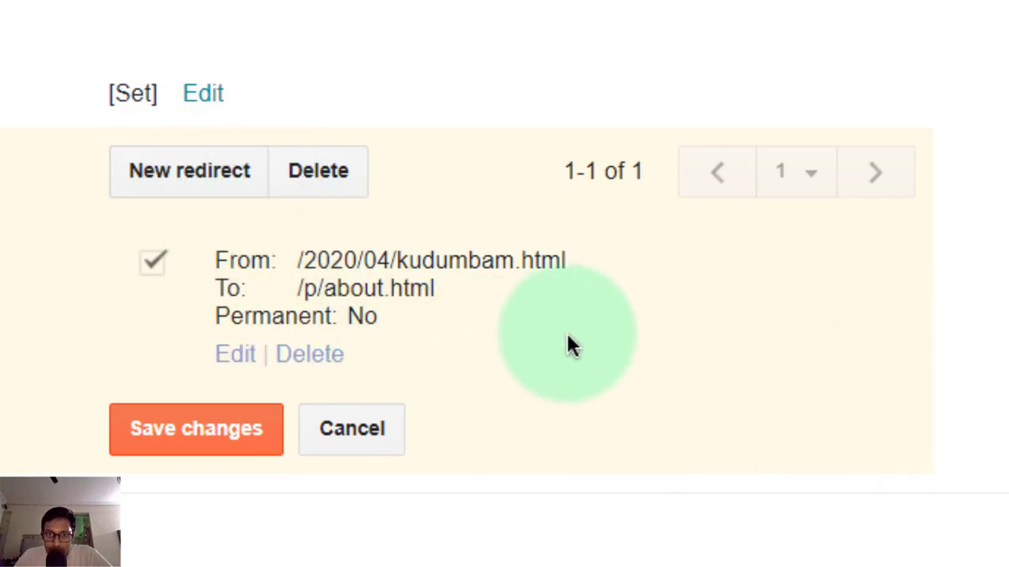
click(221, 430)
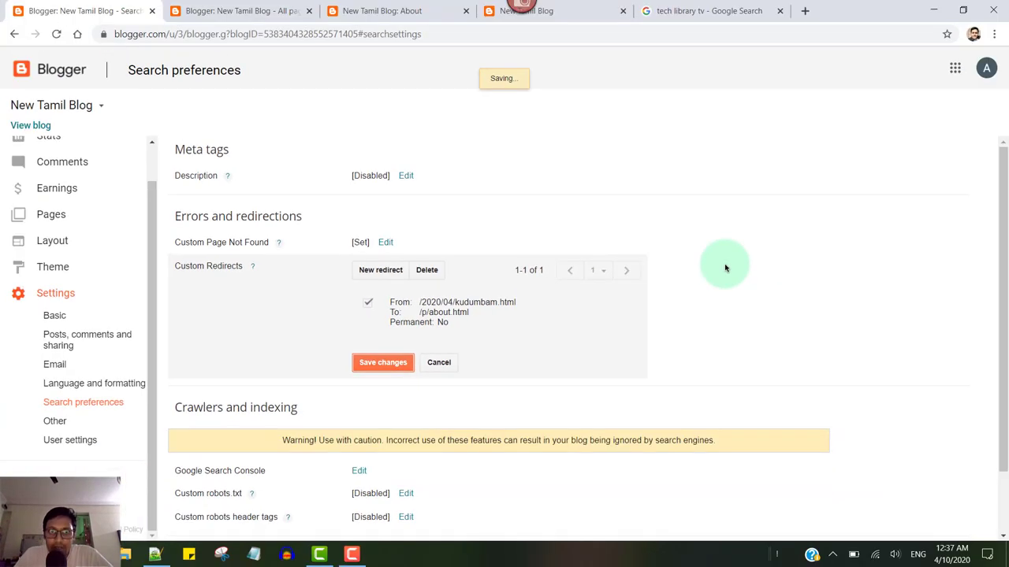
Close the Blogger pages list, load the blog's home page and open the kudumbam.html post to test the redirect
click(249, 8)
click(309, 10)
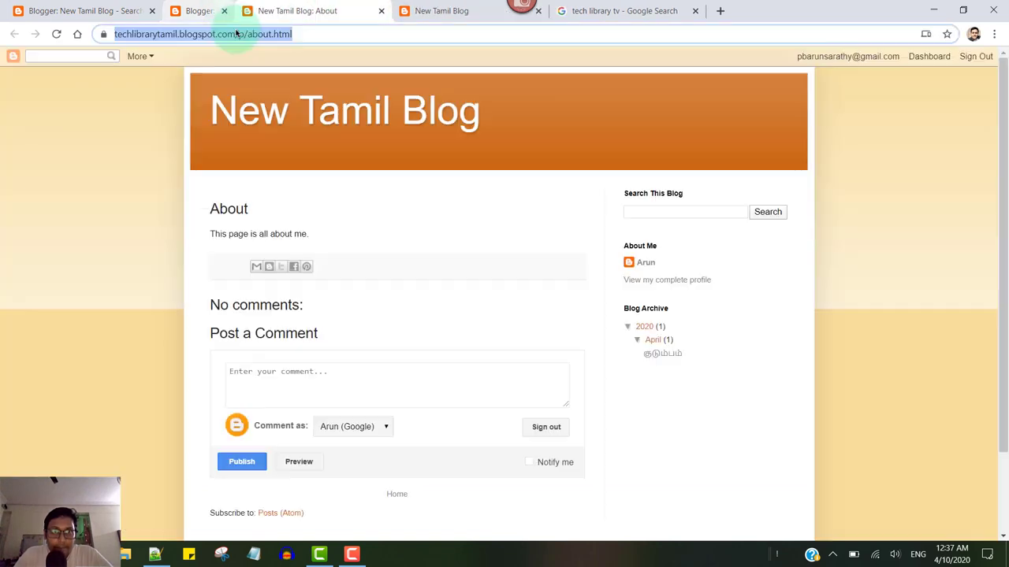
key(Return)
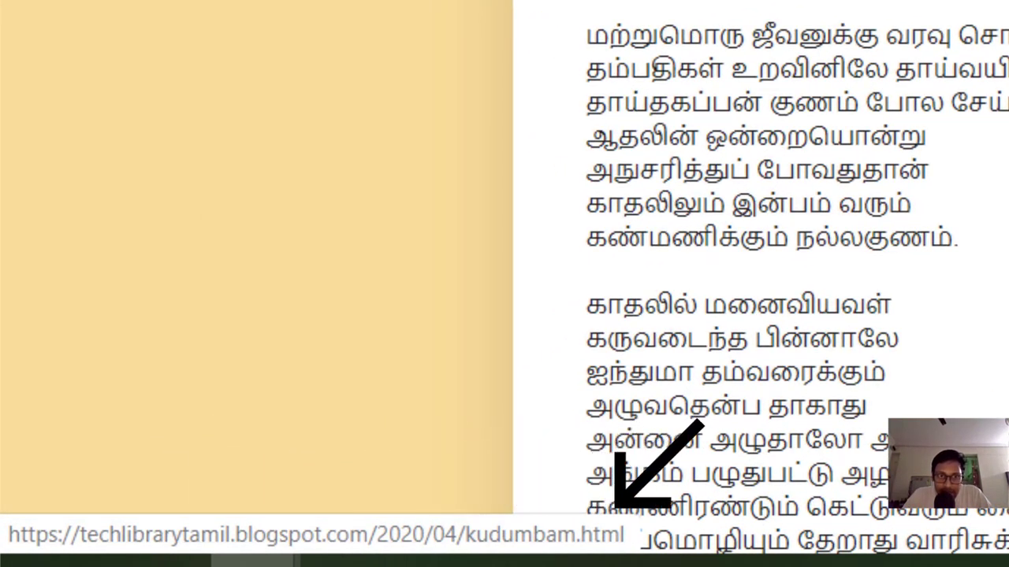
click(242, 219)
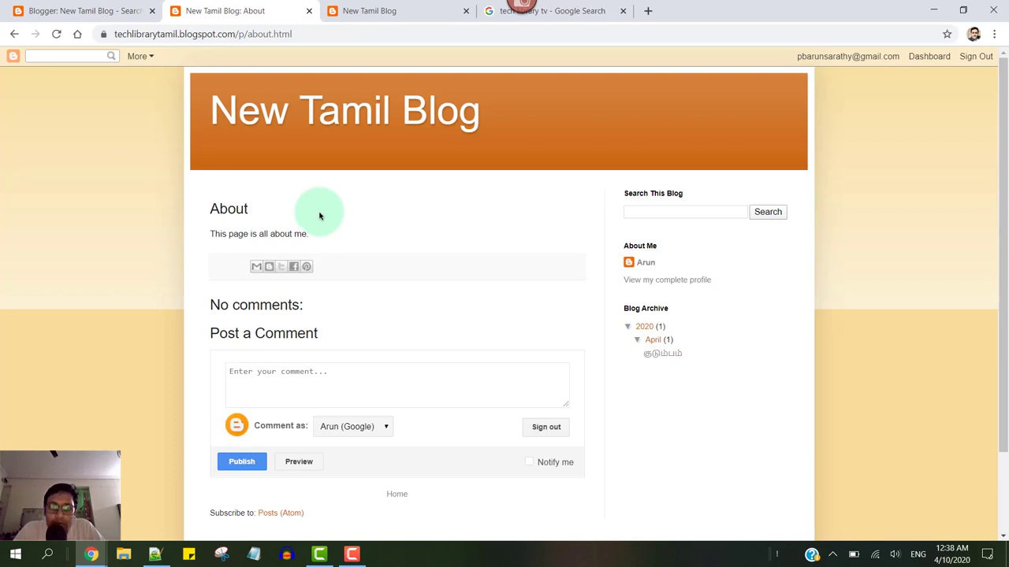
Review the saved entry under Custom Redirects in the blog's search preferences and close it without changes
click(110, 10)
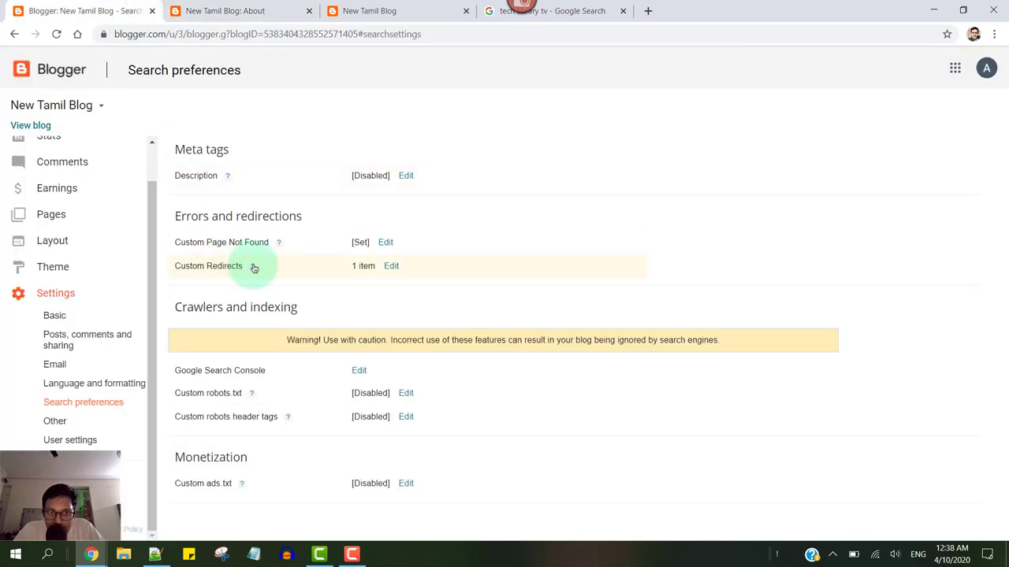
click(391, 267)
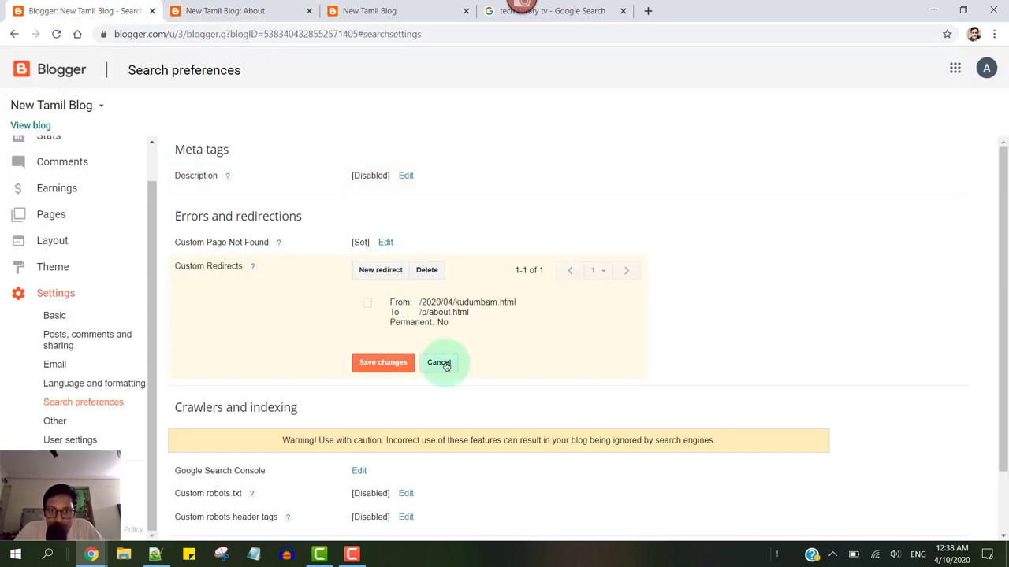
click(441, 361)
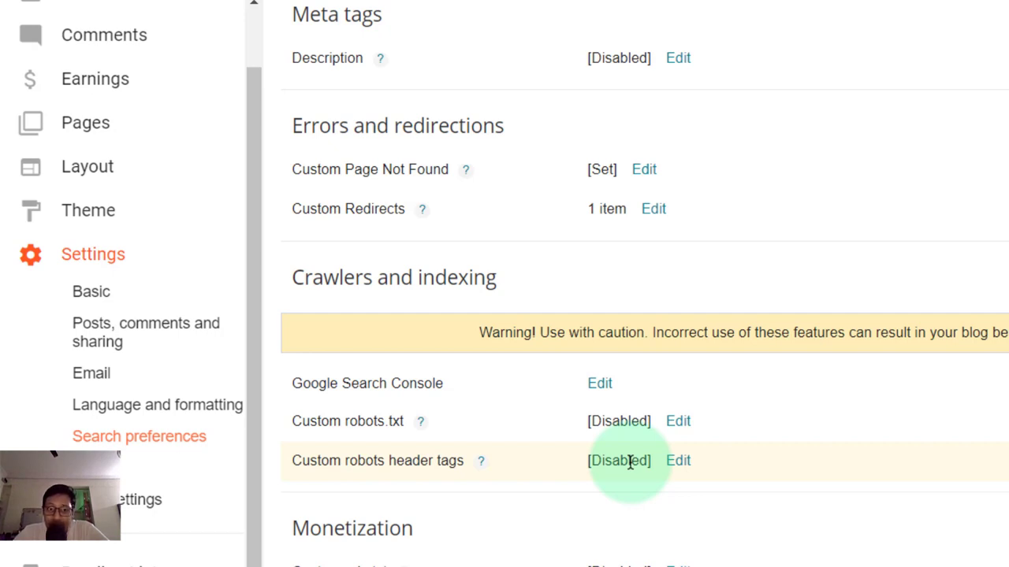
Open the Custom robots.txt setting for editing and close the browser tab showing the About page
click(679, 423)
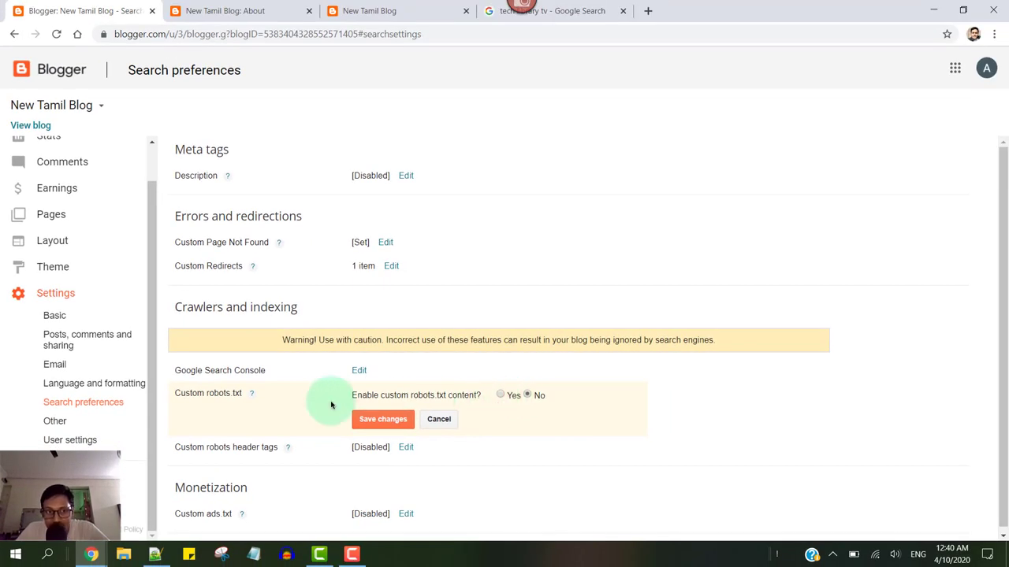
click(282, 12)
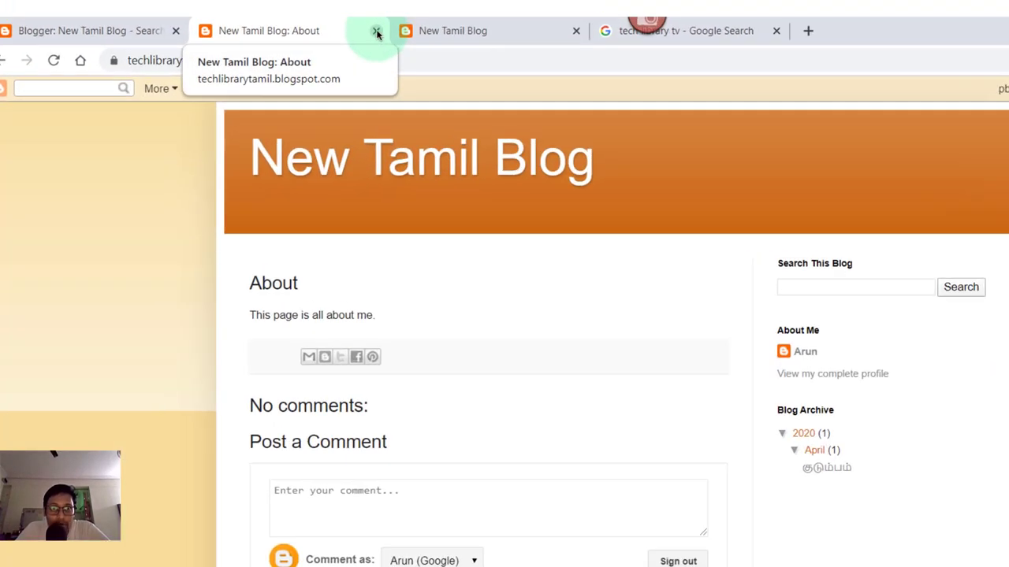
click(394, 13)
click(394, 38)
Load /robots.txt on the blog in place of the aboutme.html address
click(646, 234)
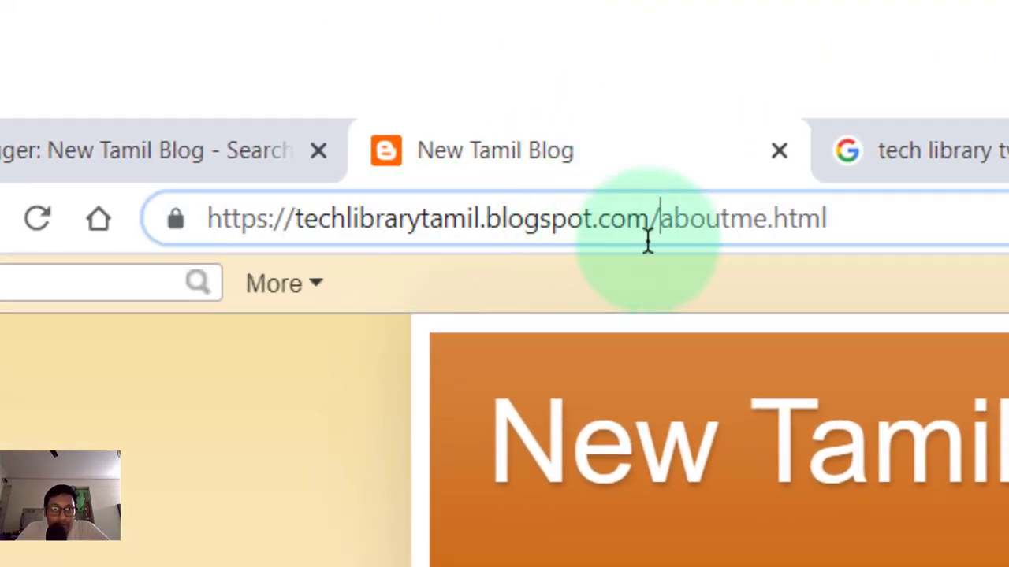
drag(675, 224, 826, 221)
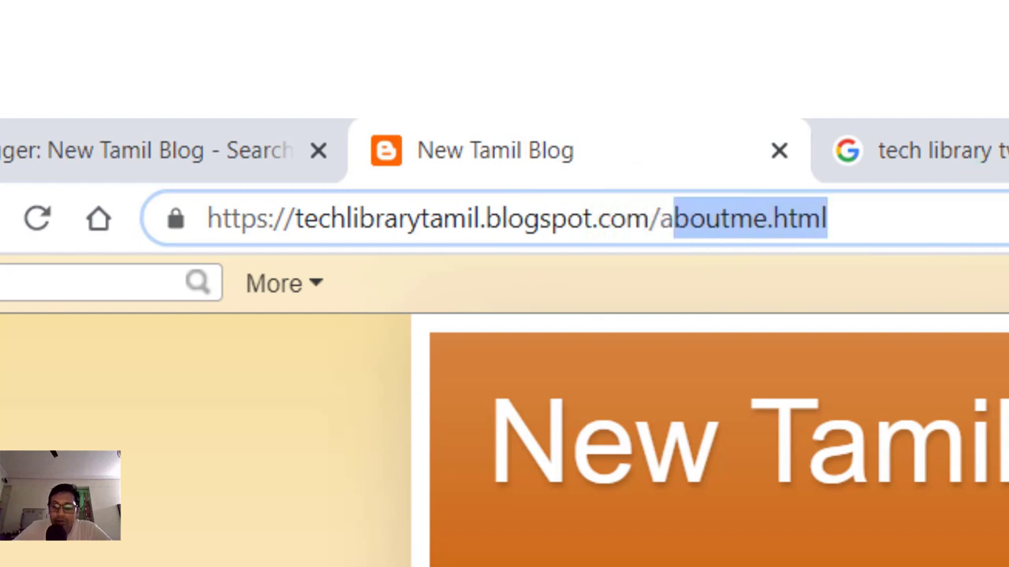
key(BackSpace)
key(BackSpace)
text(robots.t)
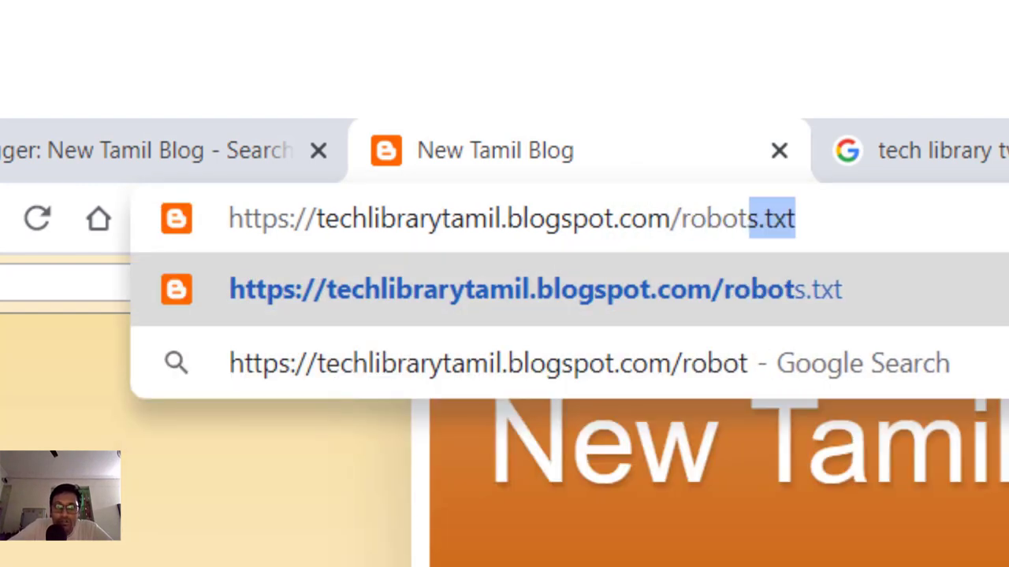
text(x)
key(BackSpace)
text(s.txt)
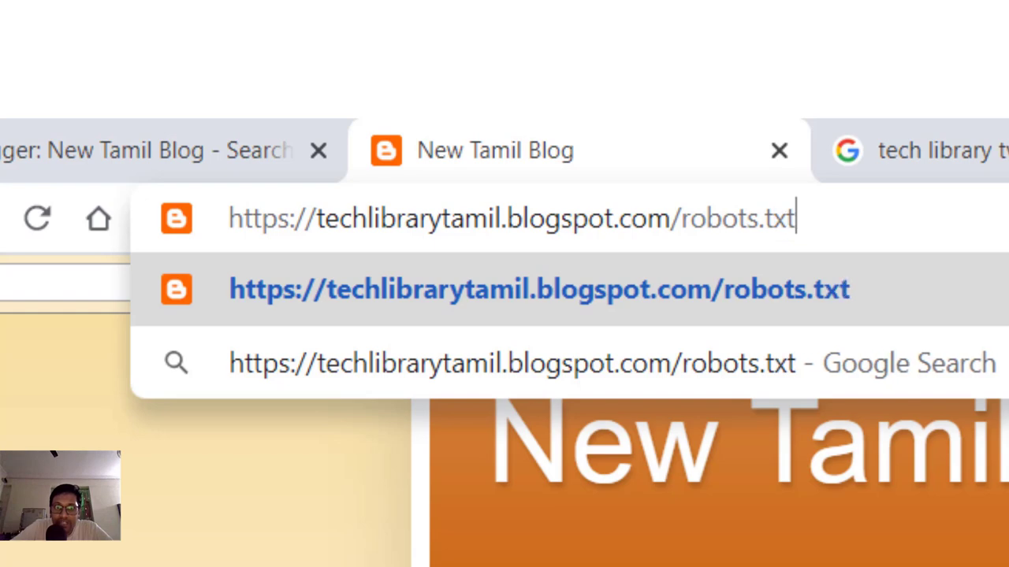
key(Return)
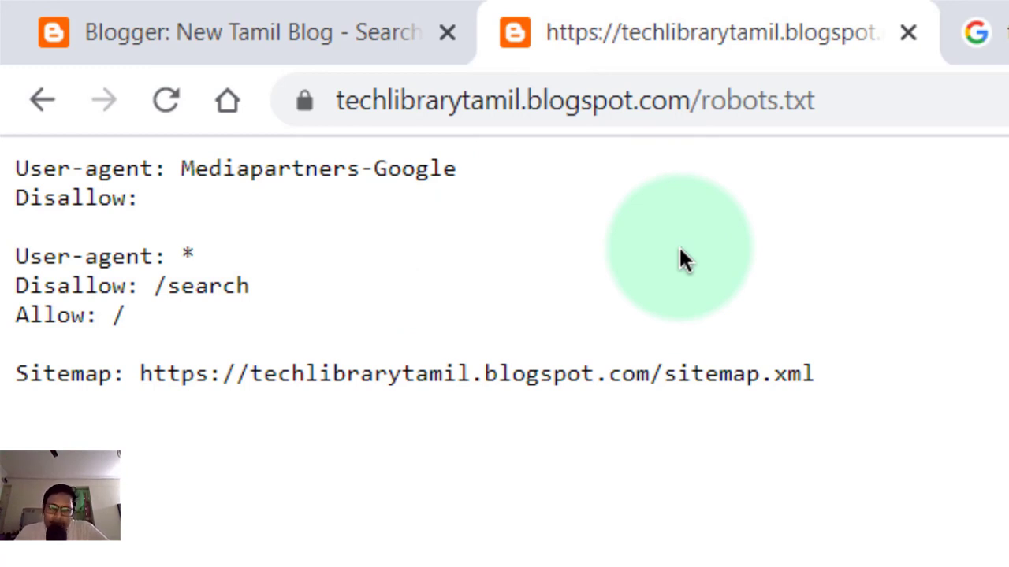
Load google.com/robots.txt and look through its Allow and Disallow rules for comparison
drag(684, 103, 2, 102)
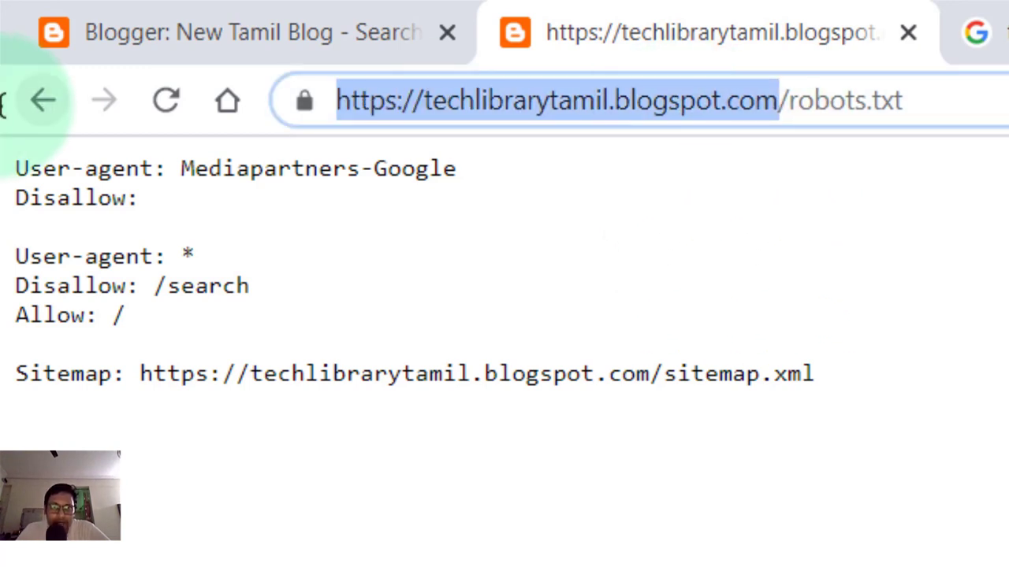
text(google.)
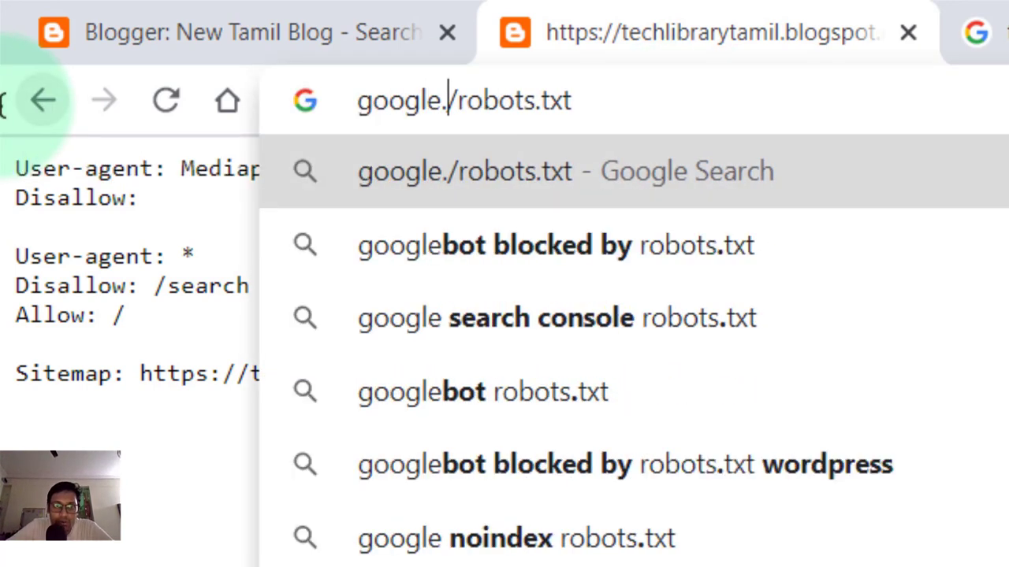
text(com)
key(Return)
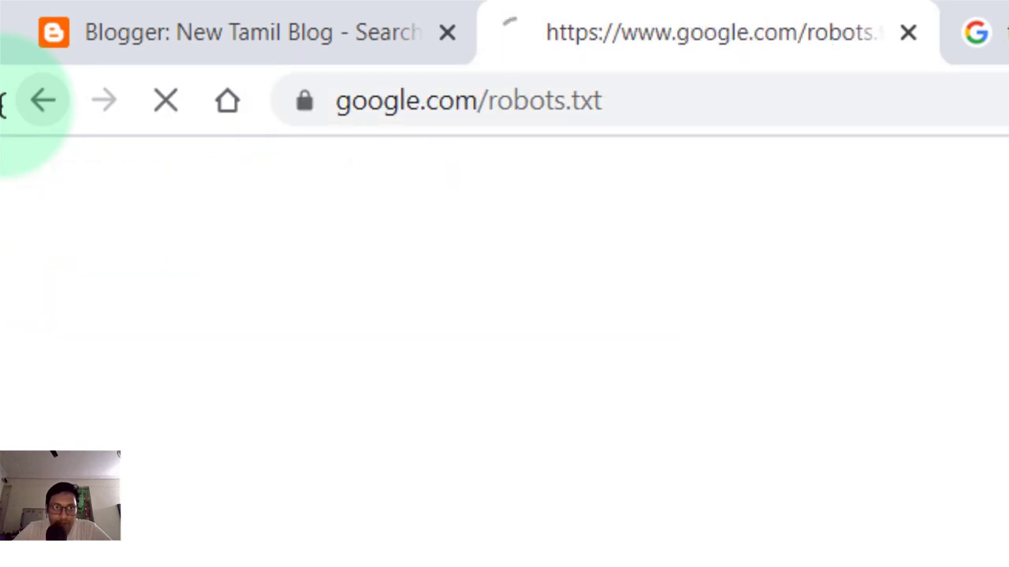
scroll(623, 441, down, 10)
scroll(623, 442, up, 15)
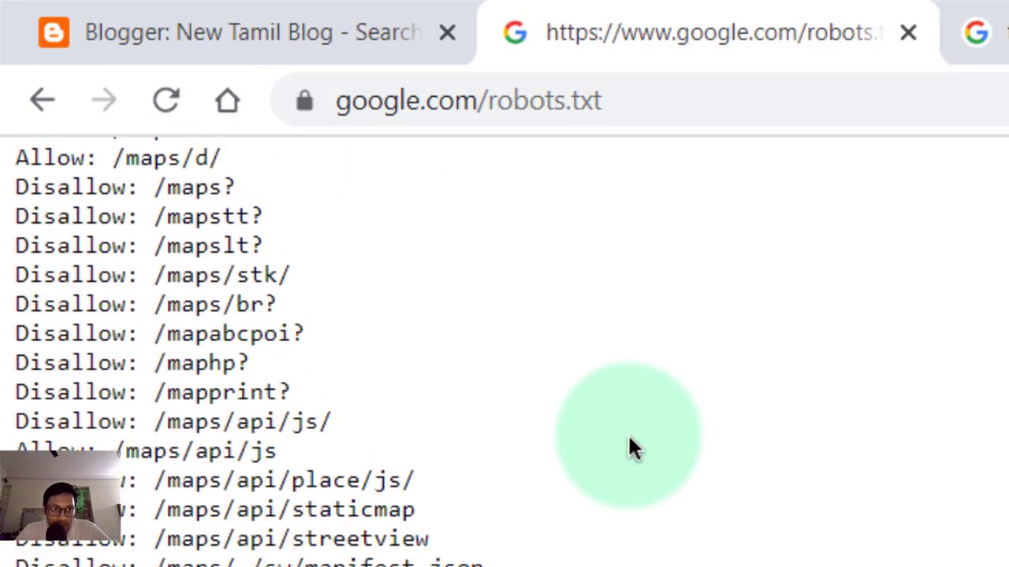
Return to the blog's robots.txt and examine its User-agent, Disallow and Allow lines and the file name in its address
click(43, 101)
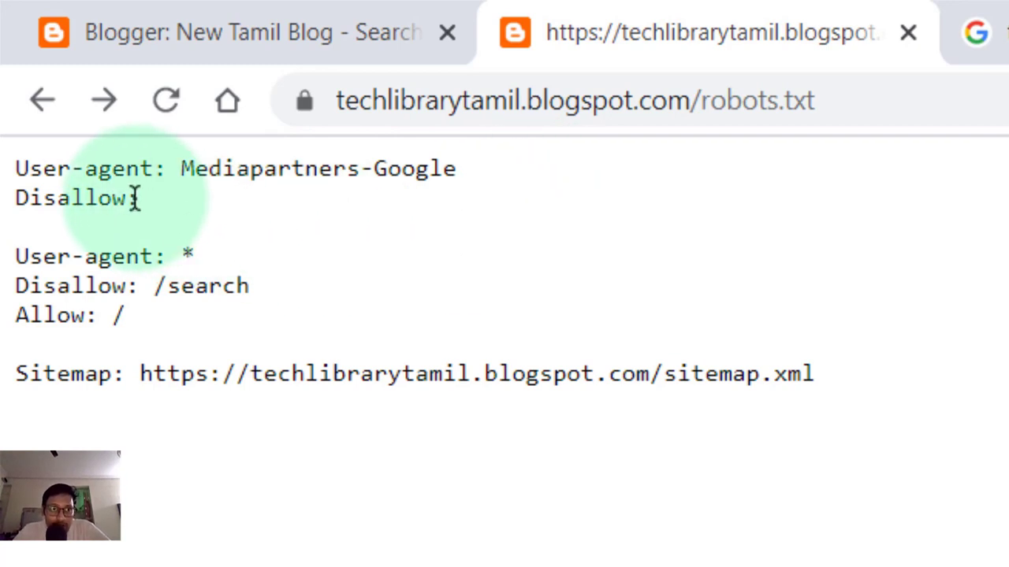
triple_click(108, 196)
click(139, 275)
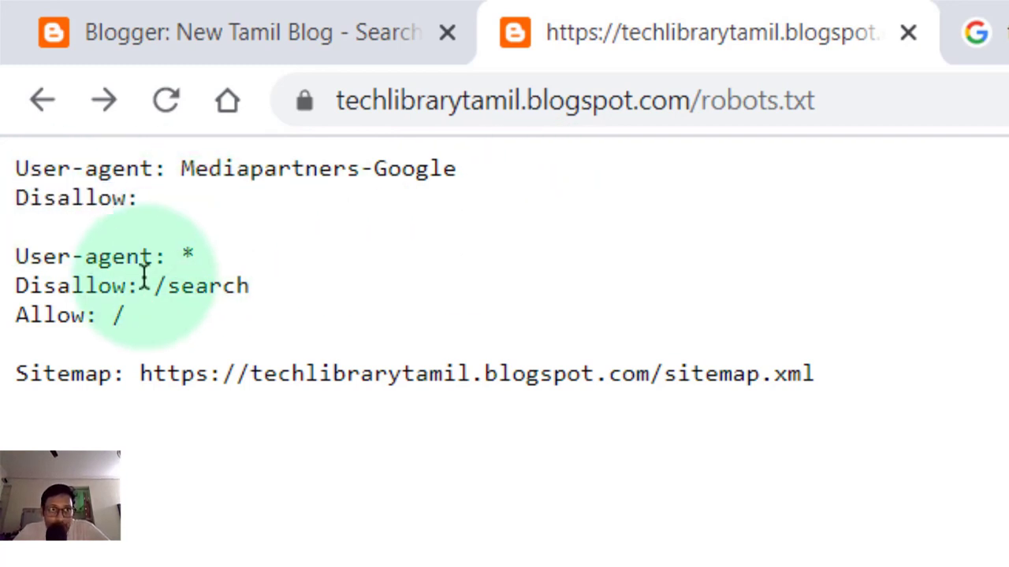
double_click(190, 254)
click(230, 250)
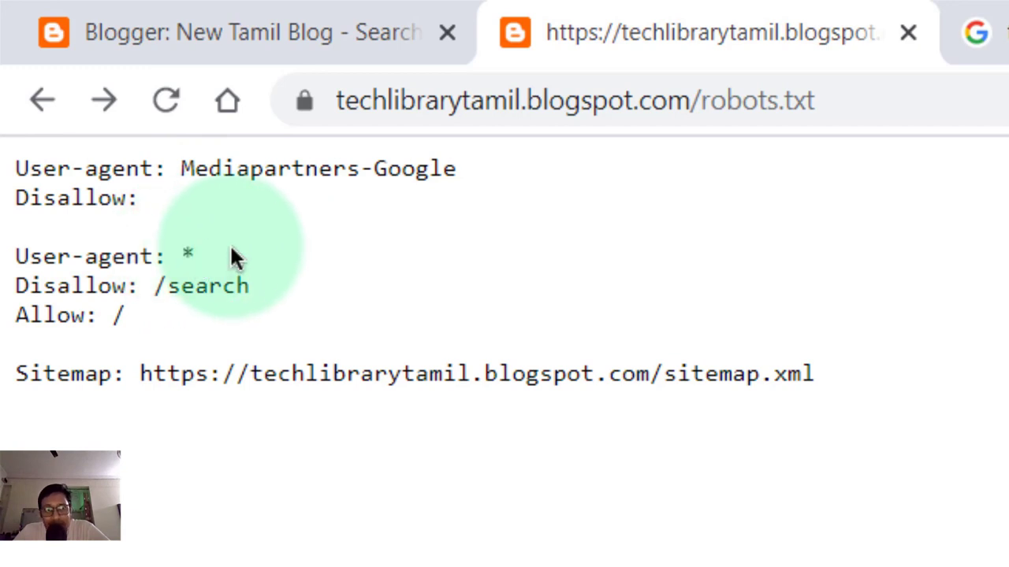
drag(18, 284, 168, 285)
double_click(173, 286)
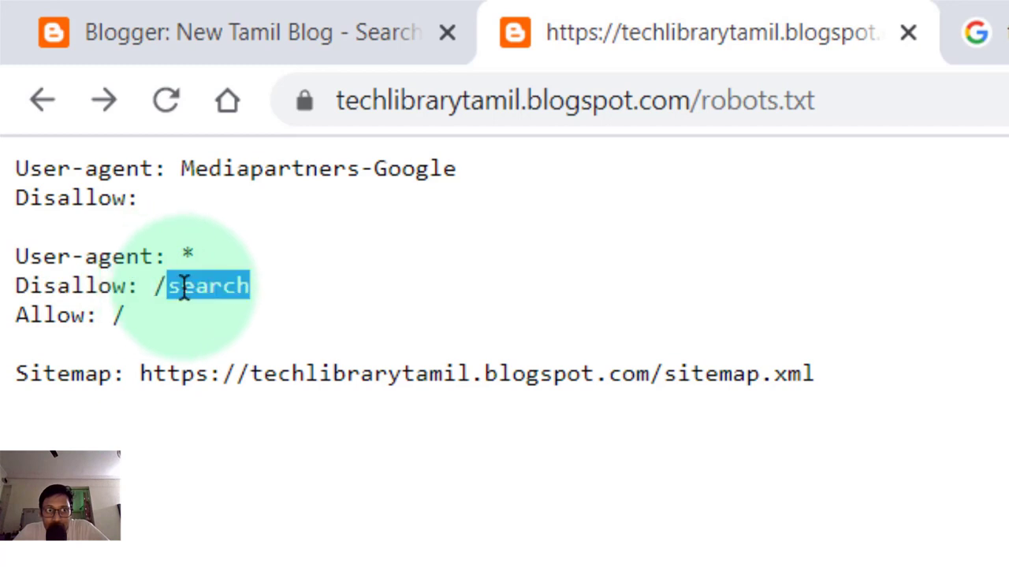
click(352, 304)
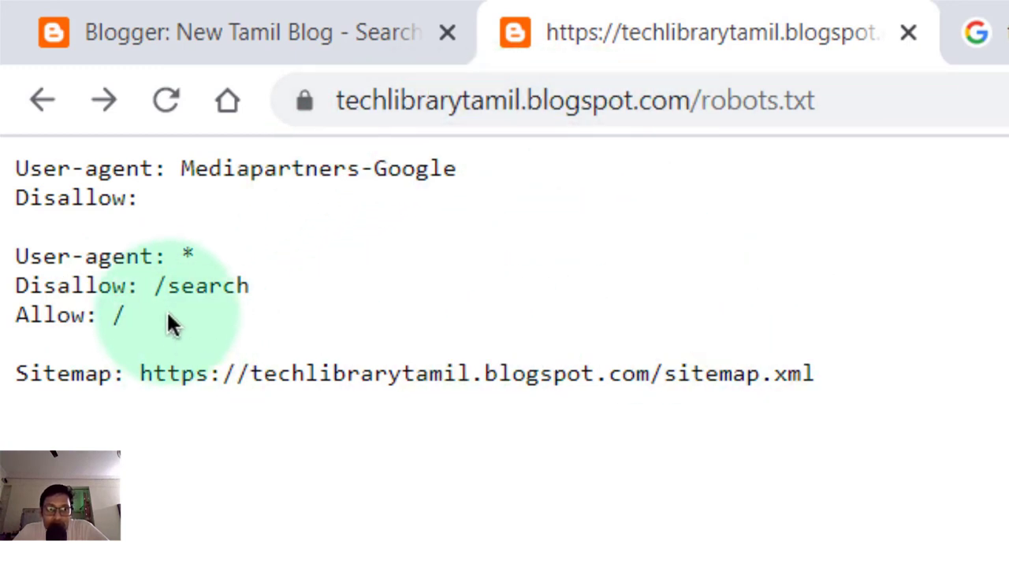
drag(15, 316, 171, 311)
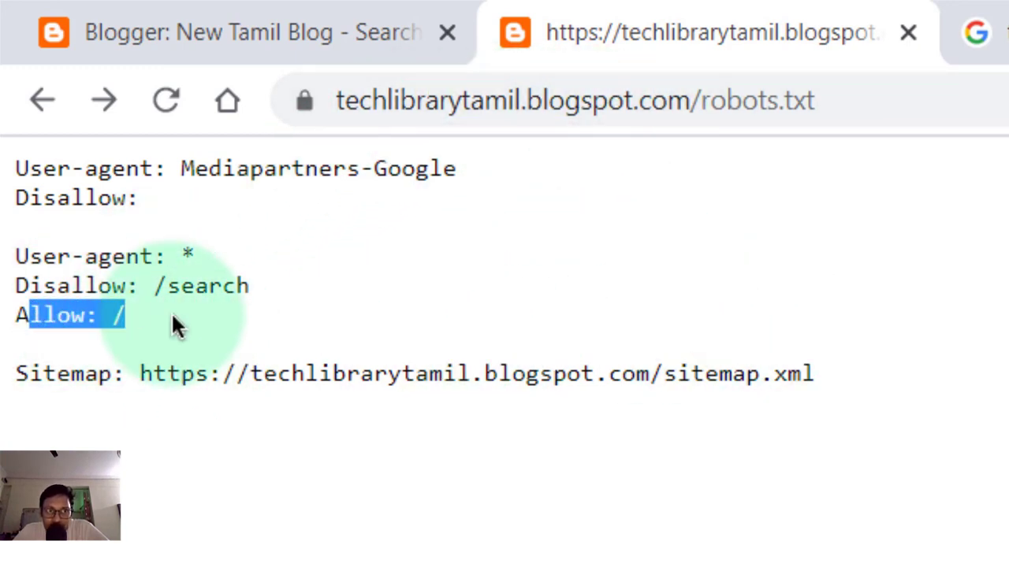
click(177, 280)
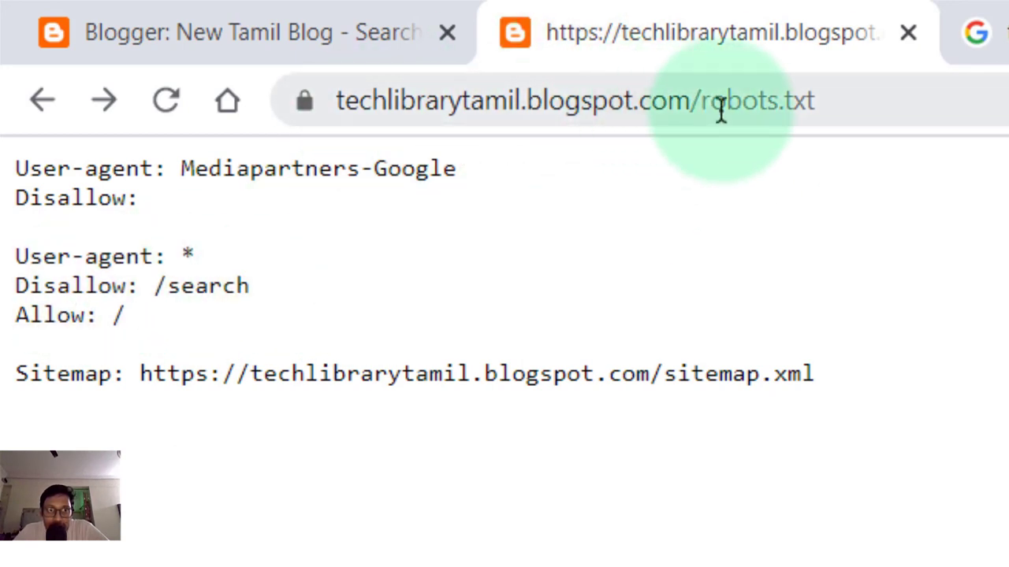
drag(698, 97, 1007, 138)
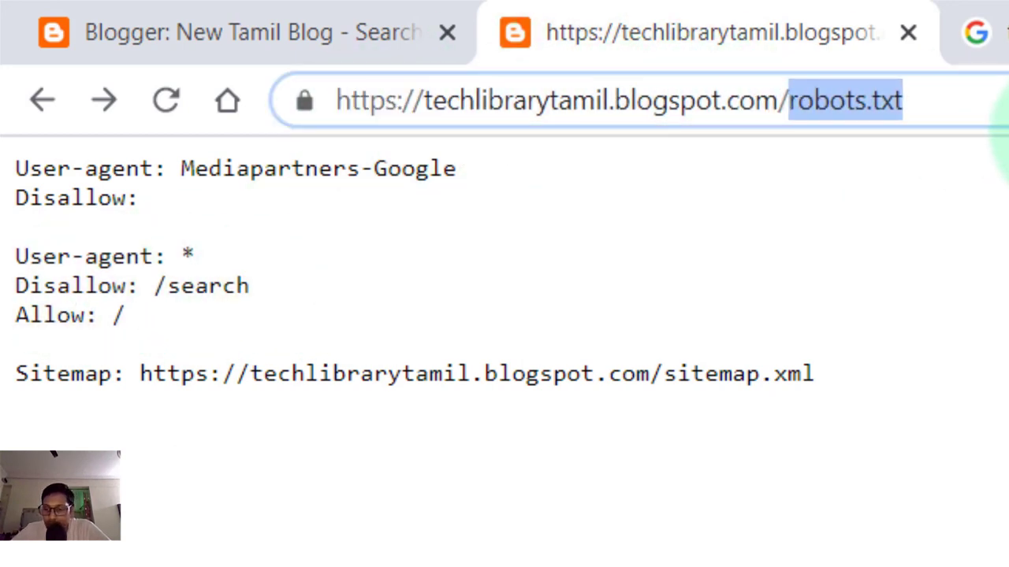
Load the blog's home page in place of robots.txt and search the blog for "post"
key(BackSpace)
key(BackSpace)
key(Return)
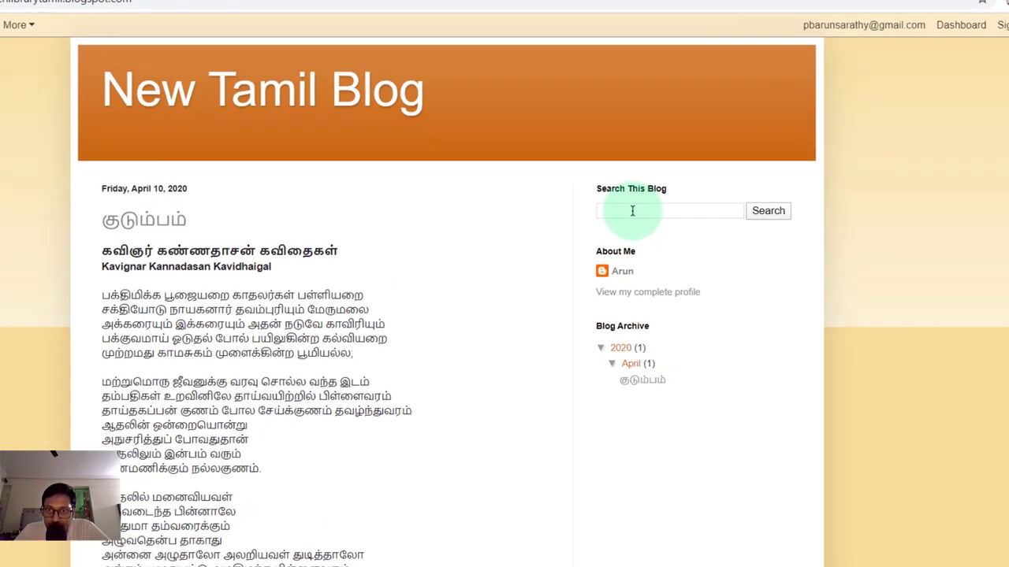
click(632, 211)
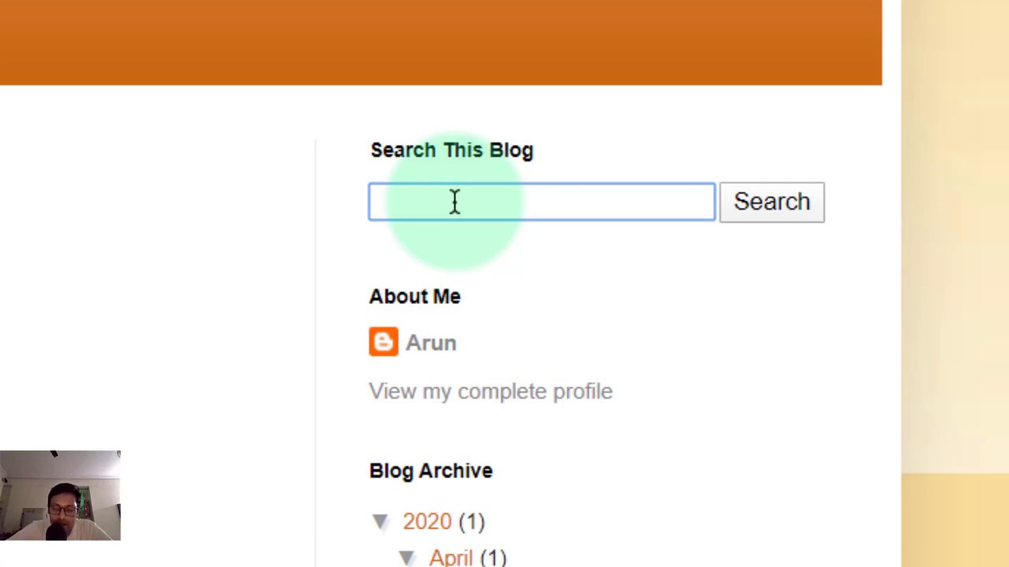
text(post)
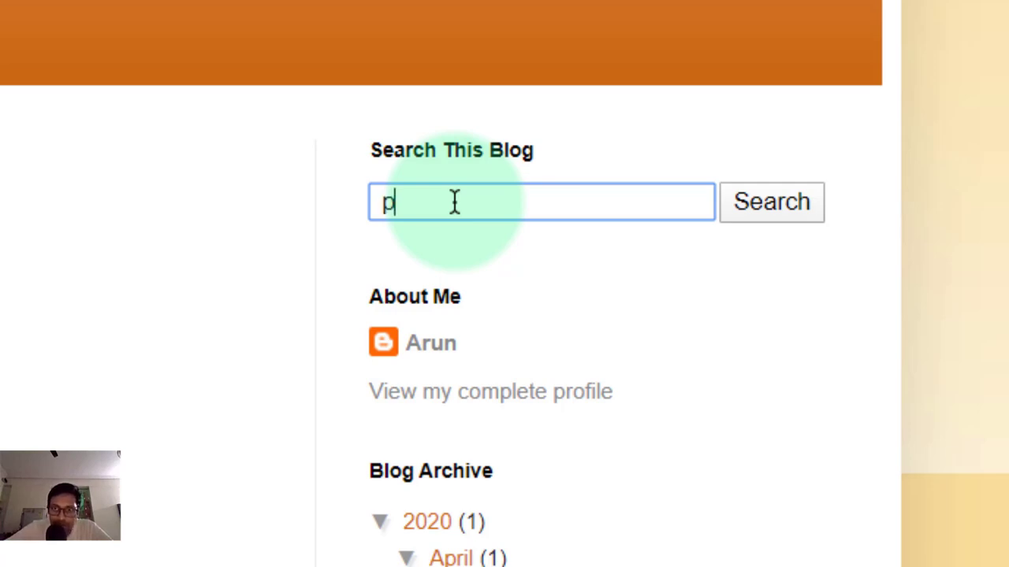
key(Return)
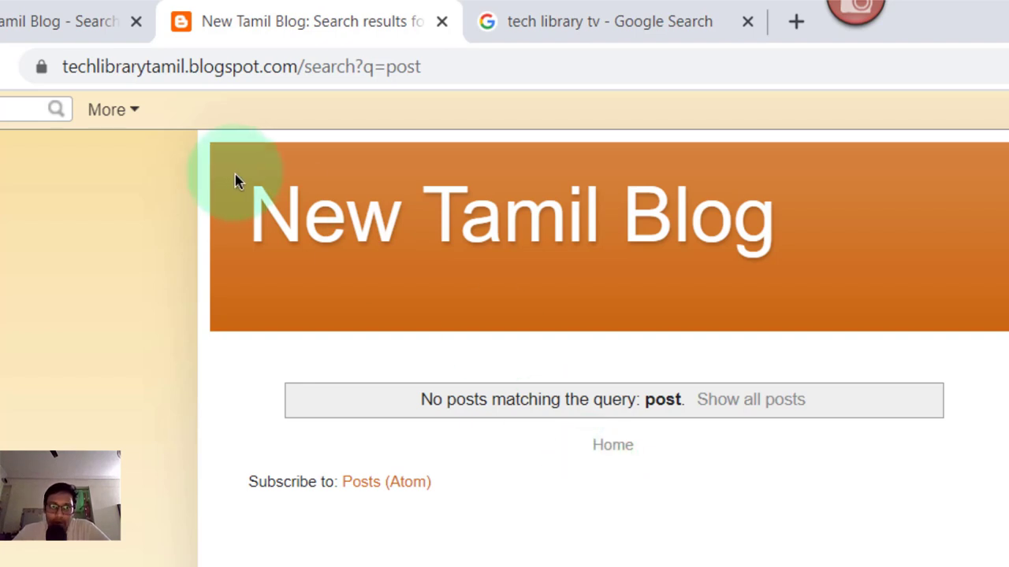
Load /robots.txt on the blog in place of the search results address and examine its "Disallow: /search" and "Allow: /" lines
click(307, 67)
key(shift+End)
text(r)
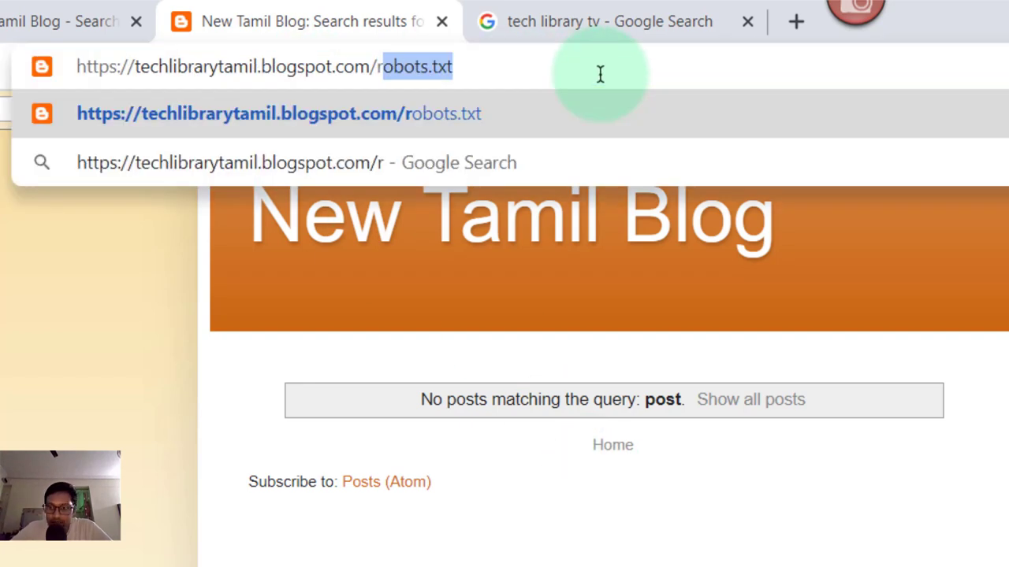
key(Return)
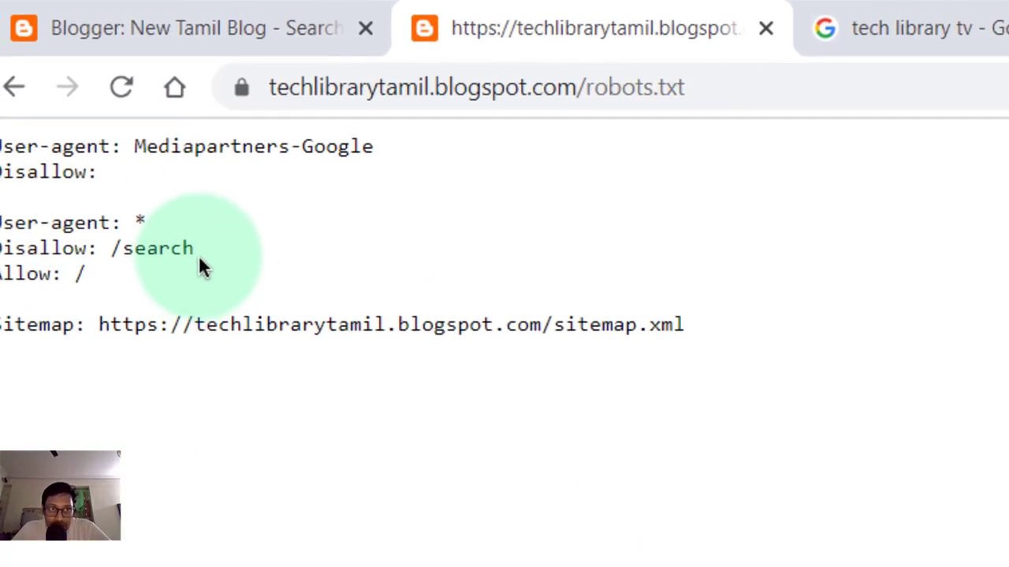
drag(8, 189, 0, 208)
drag(6, 284, 5, 265)
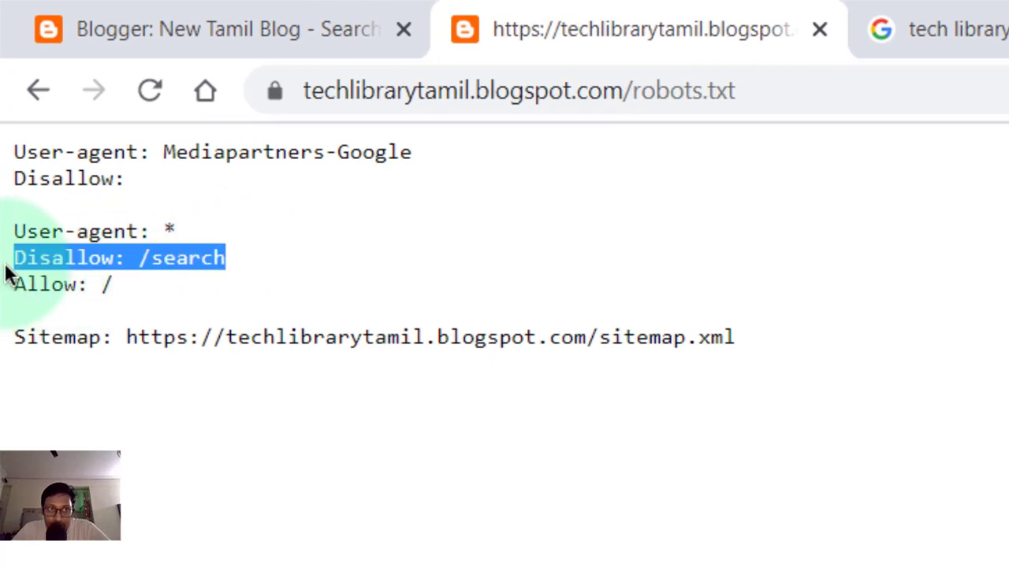
click(259, 254)
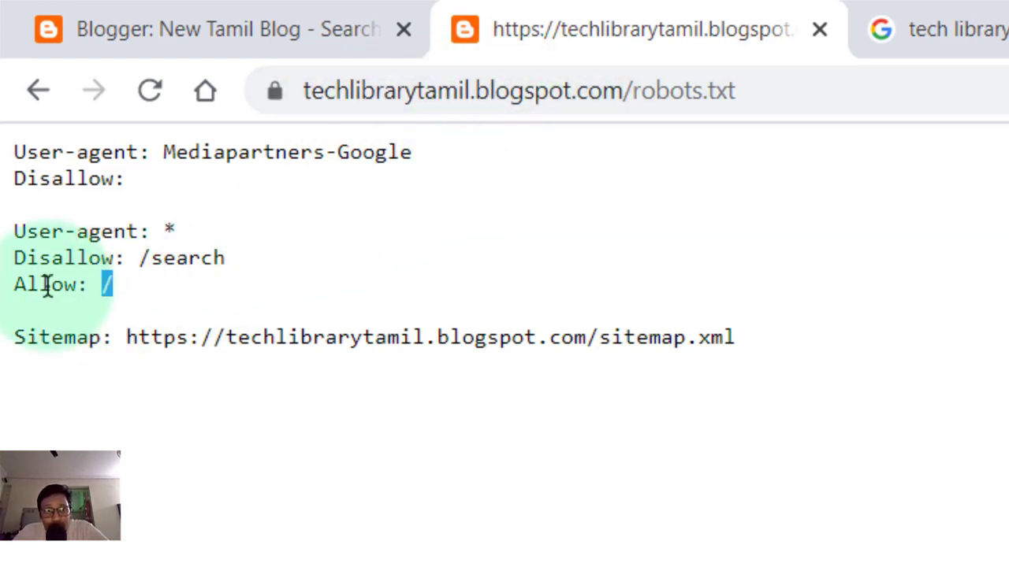
drag(9, 285, 198, 294)
click(374, 299)
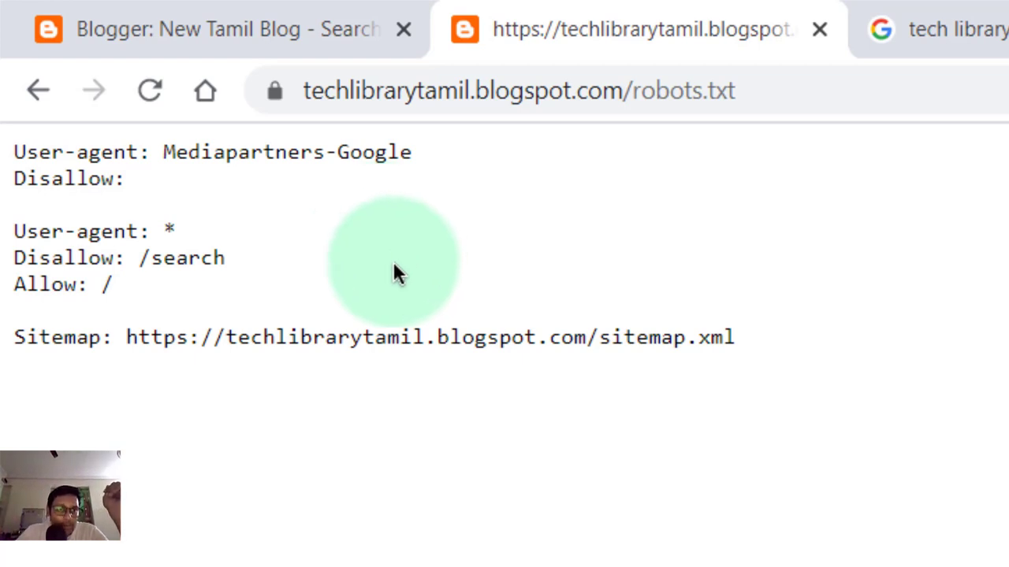
Open the sitemap.xml address listed in robots.txt in a new tab and examine the post URL in its loc entry
drag(126, 340, 753, 346)
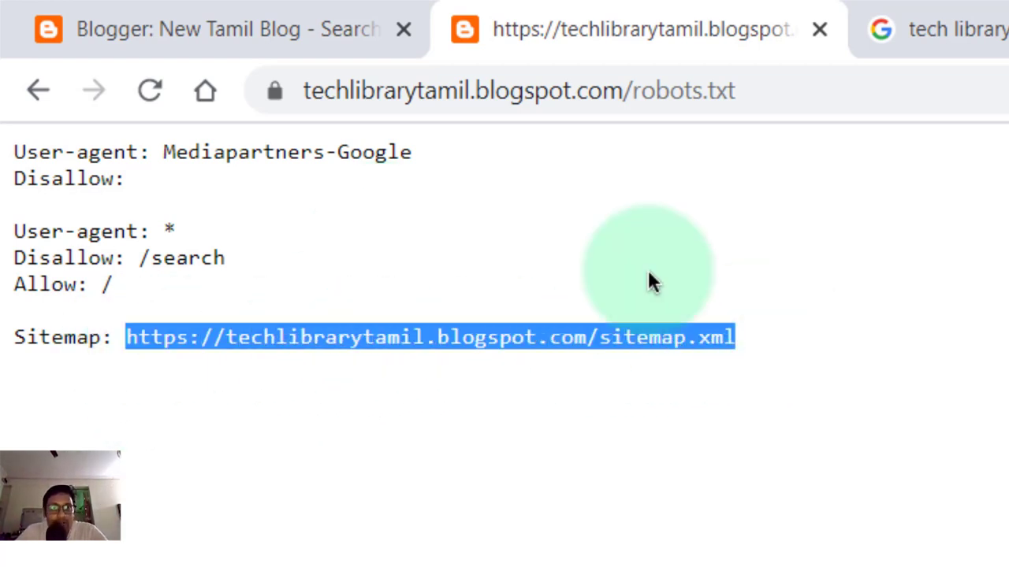
click(252, 29)
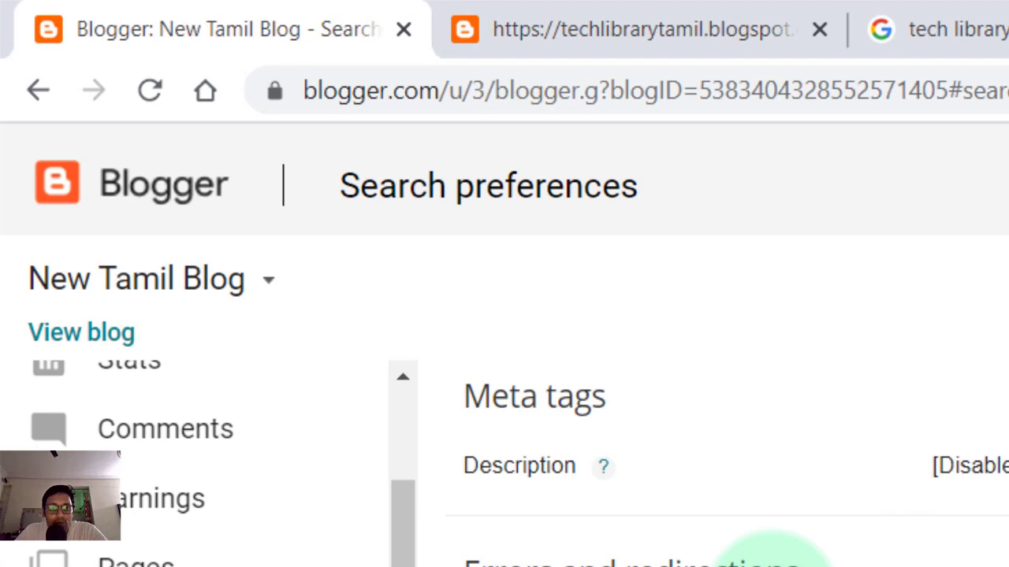
click(630, 23)
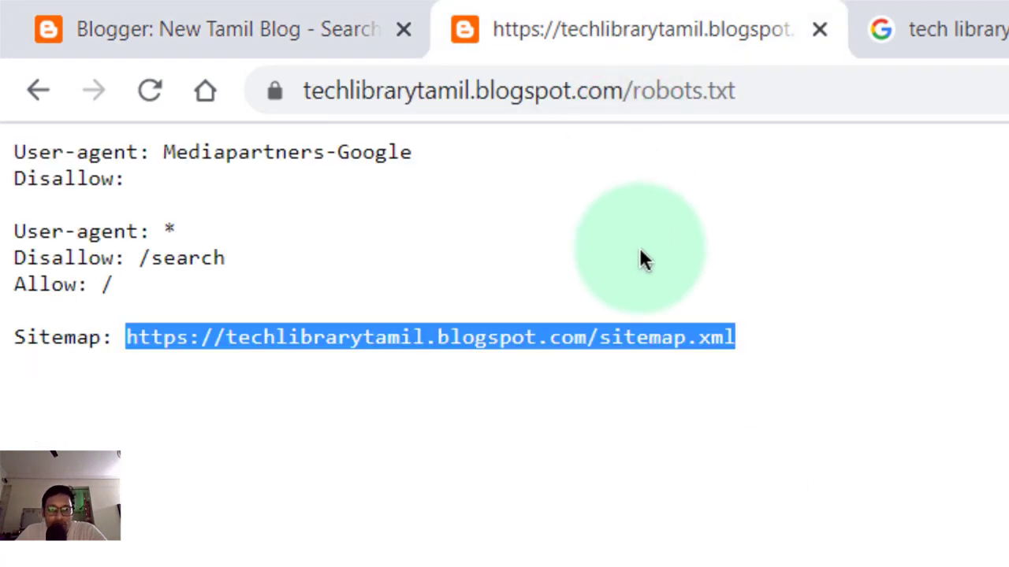
right_click(567, 349)
click(727, 416)
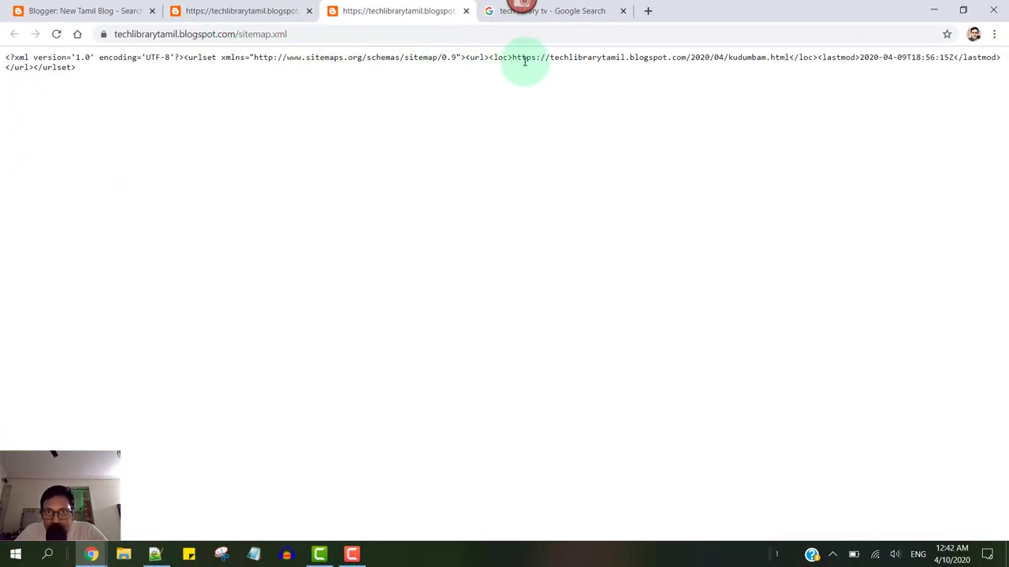
drag(547, 59, 514, 58)
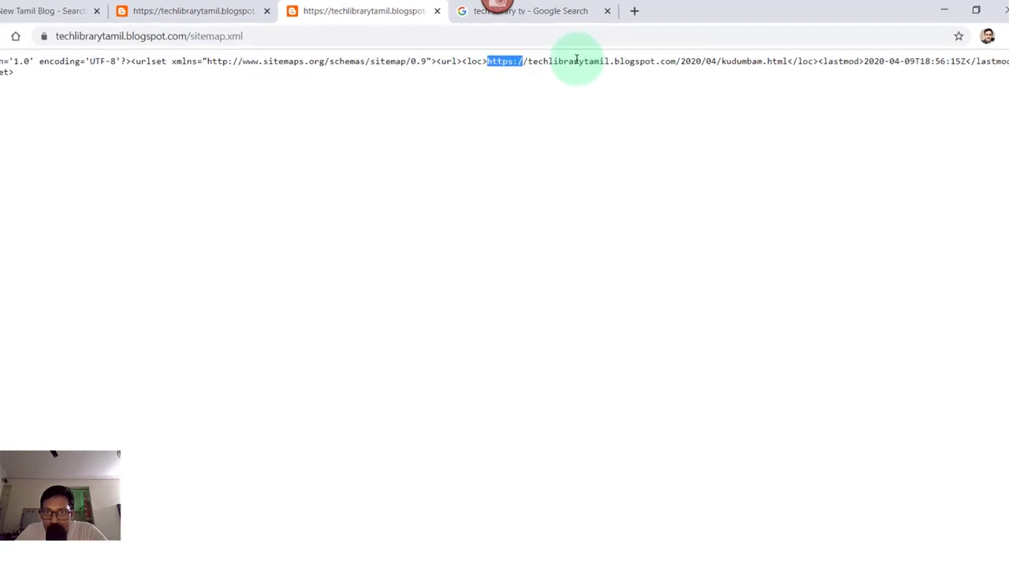
drag(577, 59, 795, 61)
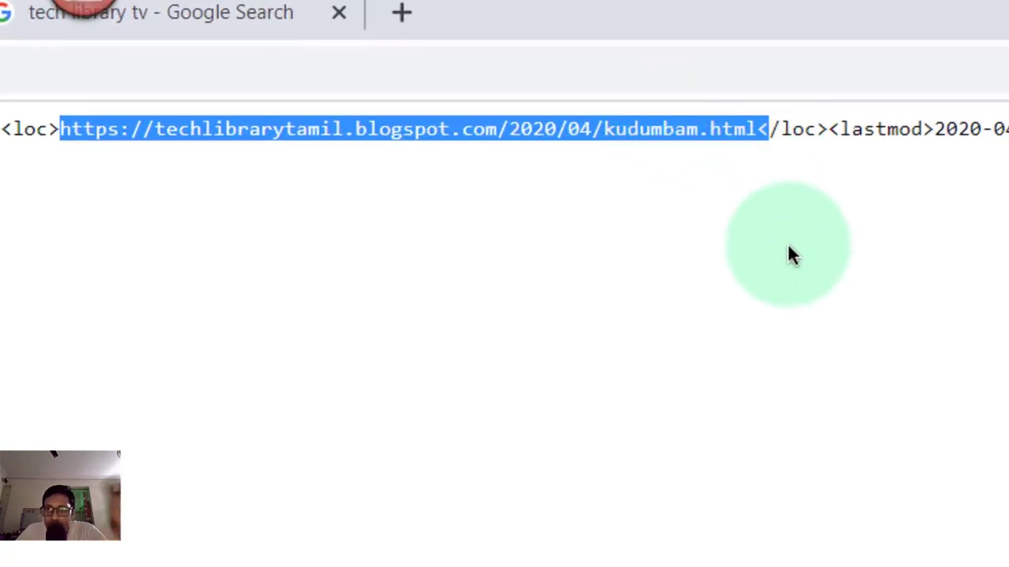
click(2, 110)
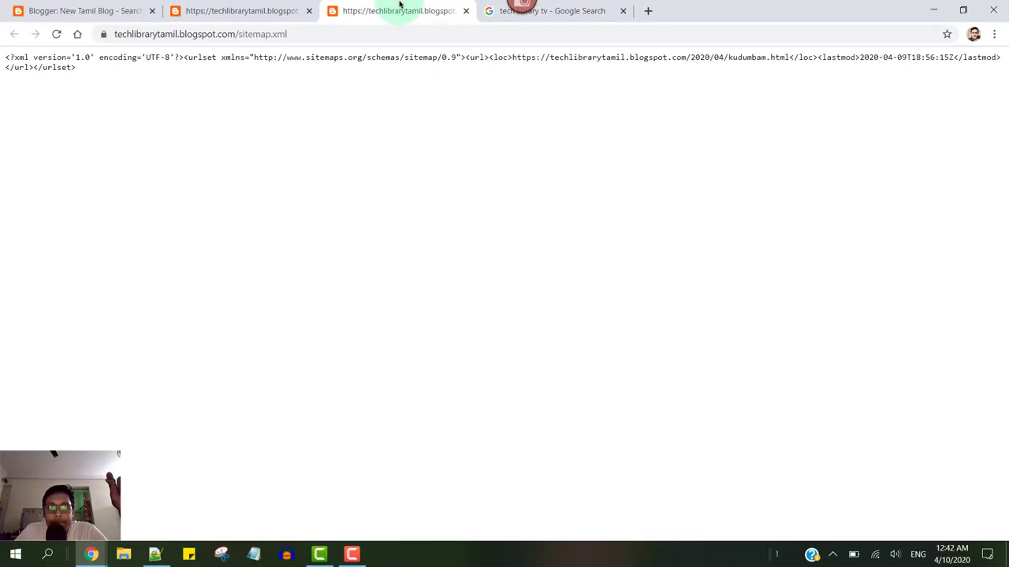
Close the sitemap tab and return to Search preferences to view the Custom robots.txt and Custom robots header tags options, cancelling both without saving
middle_click(266, 11)
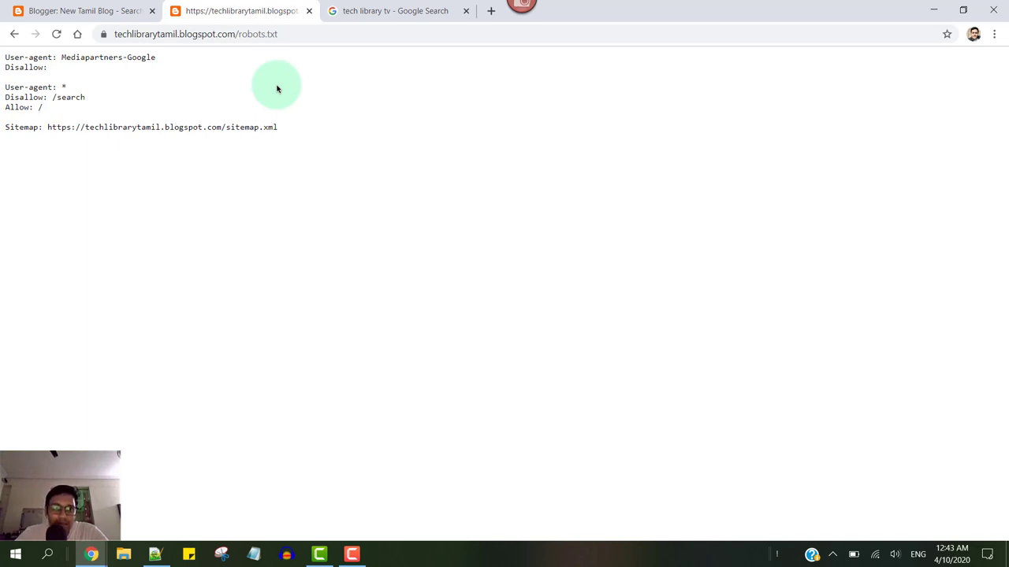
click(134, 10)
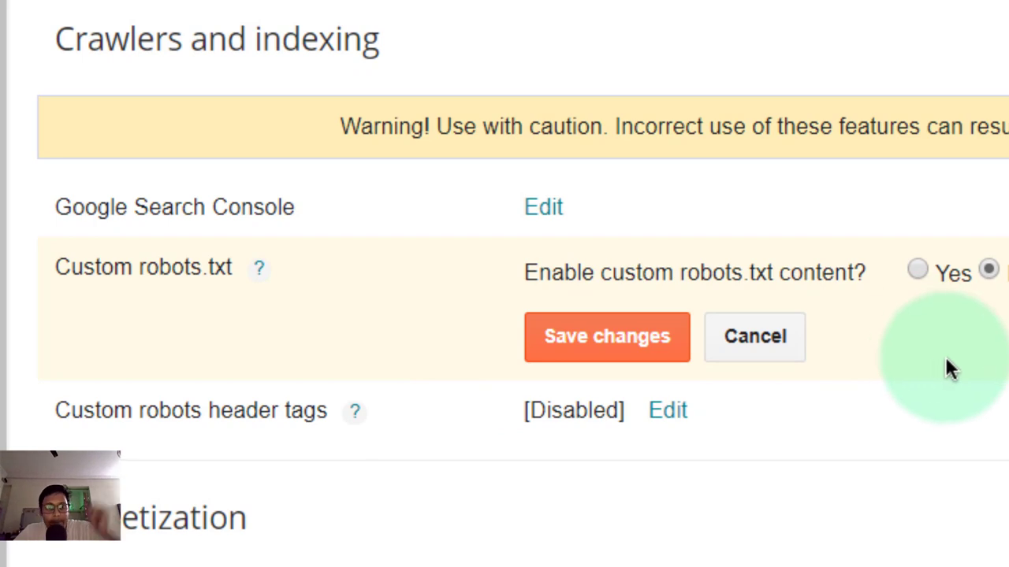
click(755, 338)
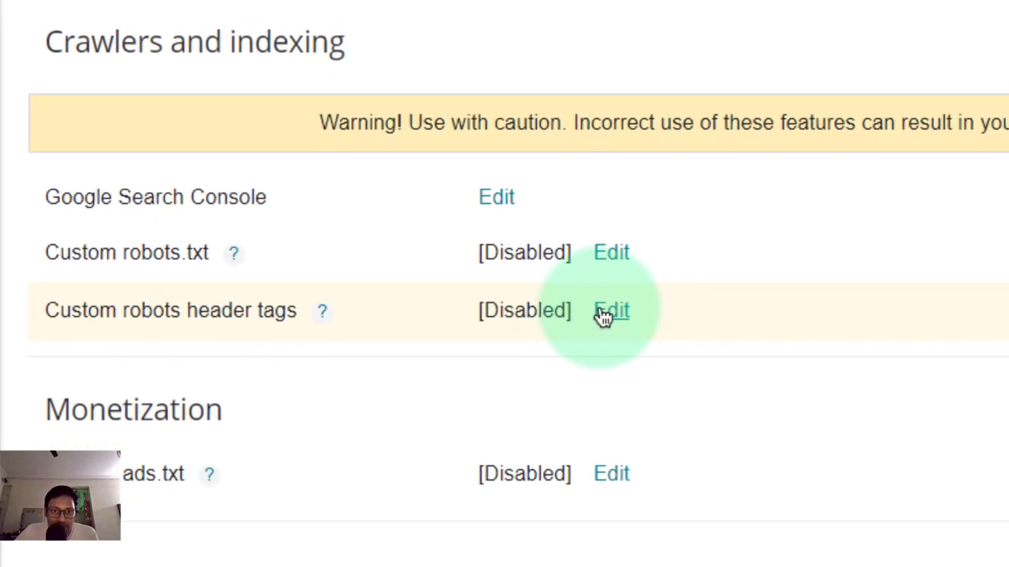
click(597, 306)
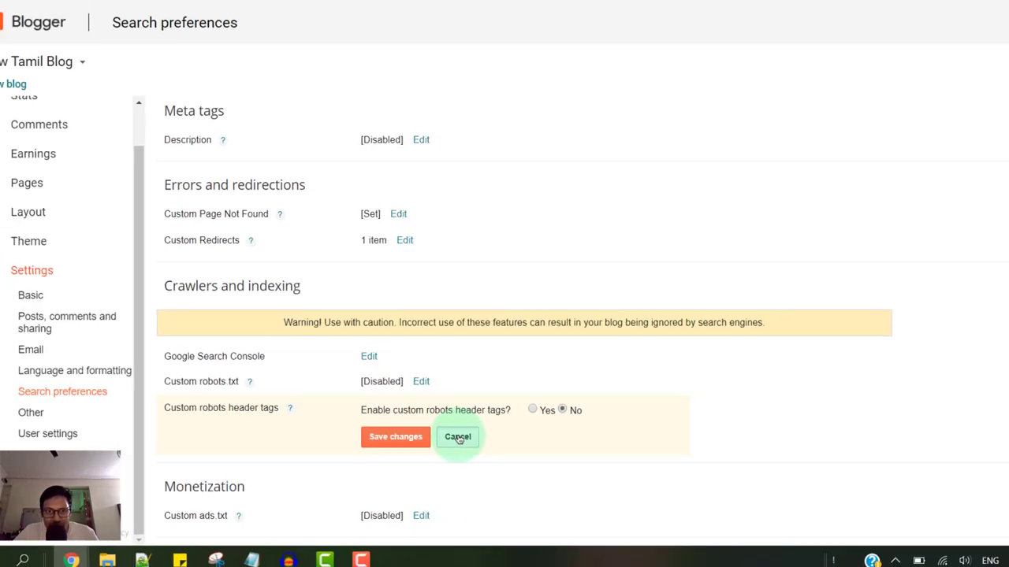
click(674, 368)
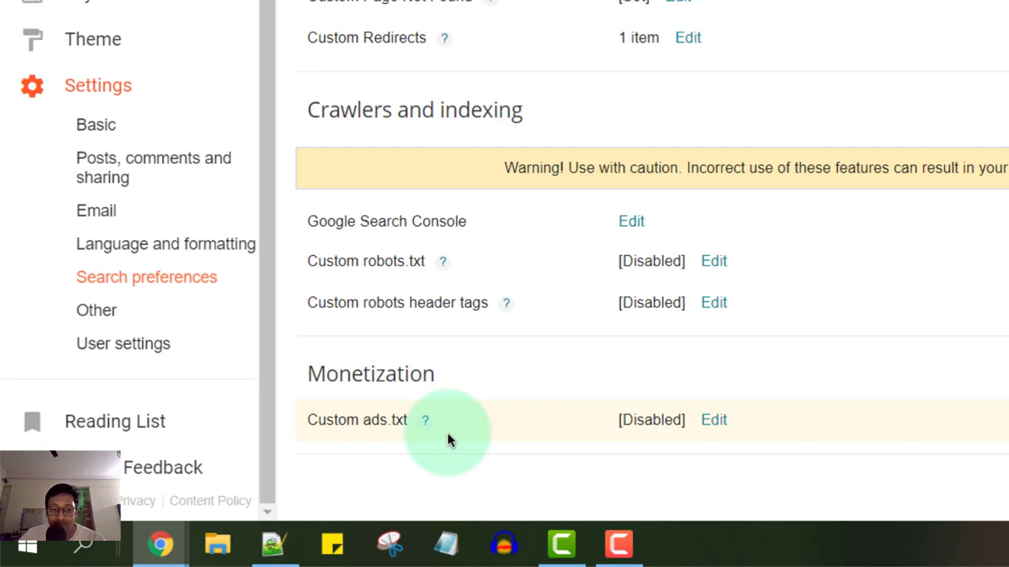
Enable custom ads.txt content in the Monetization settings and save the change
click(717, 419)
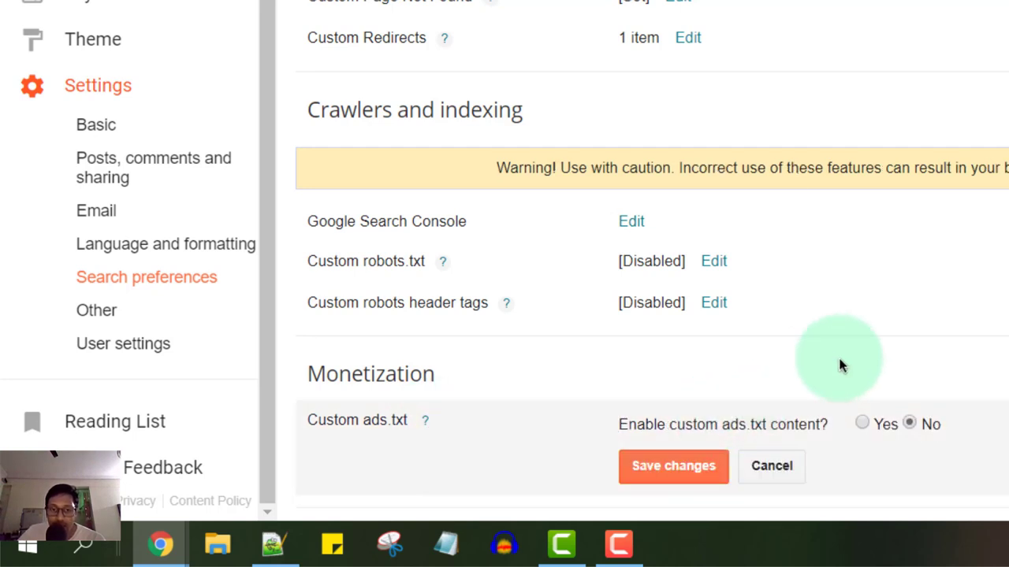
click(862, 415)
scroll(848, 339, down, 2)
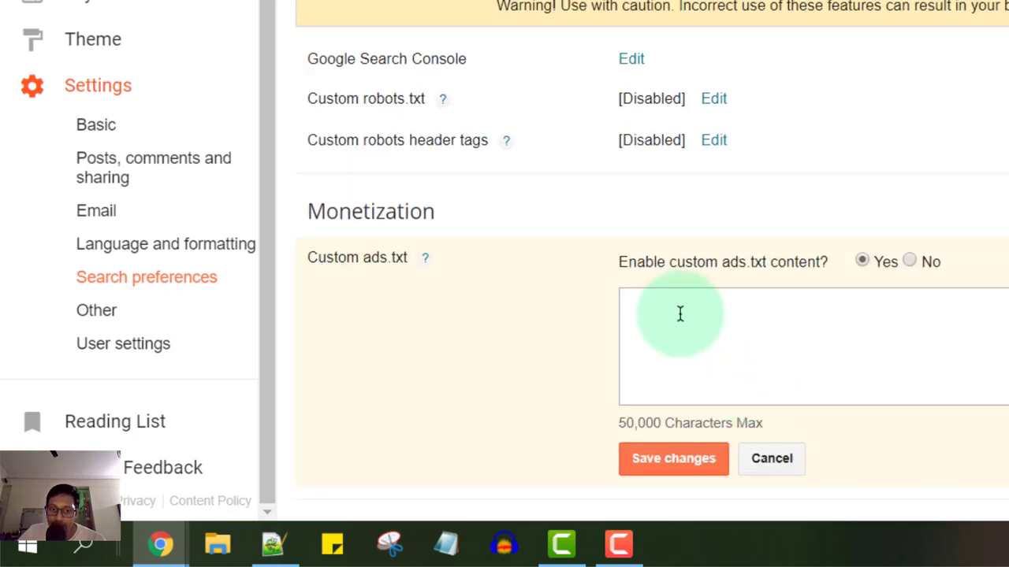
click(678, 313)
click(701, 455)
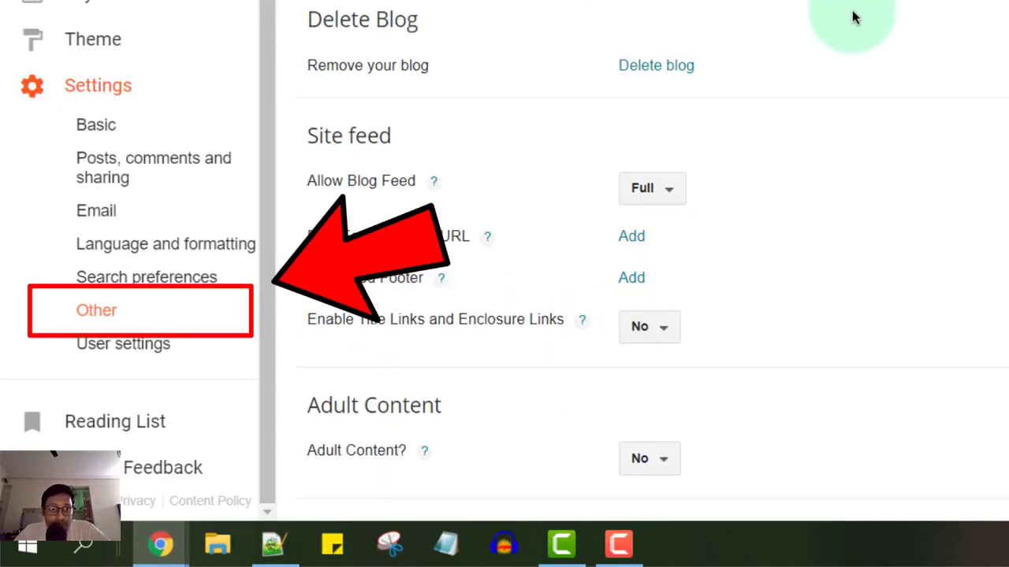
Look through the Other settings, including Import & back up, Delete Blog, Site feed, Adult Content and Google Analytics
scroll(851, 16, down, 2)
scroll(854, 19, up, 1)
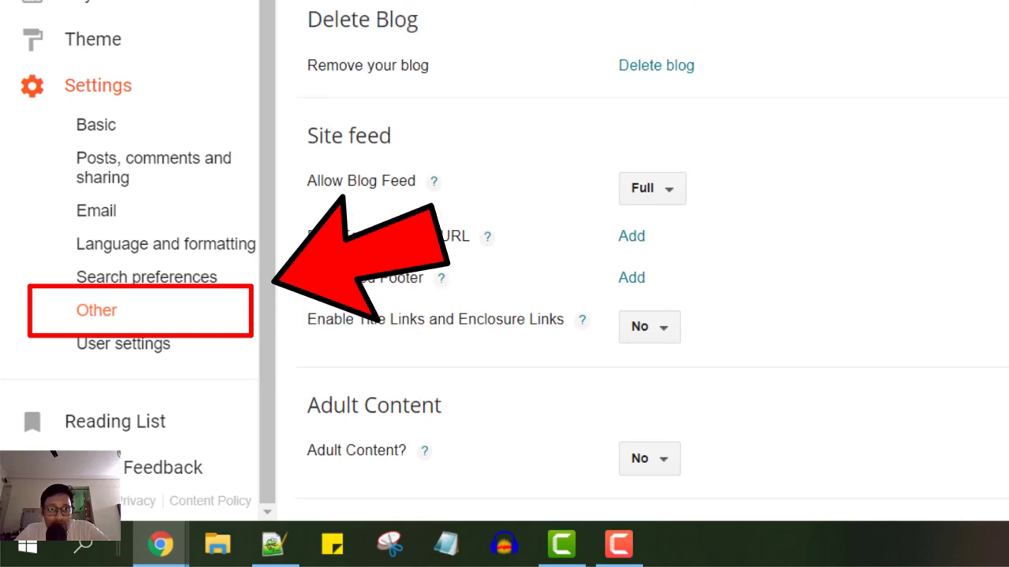
scroll(360, 428, down, 1)
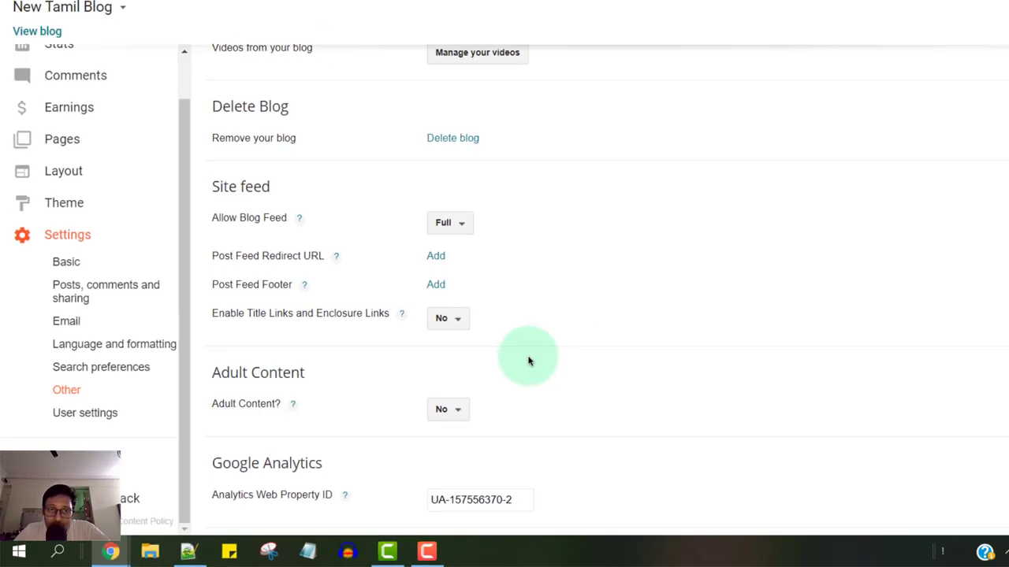
scroll(646, 141, up, 1)
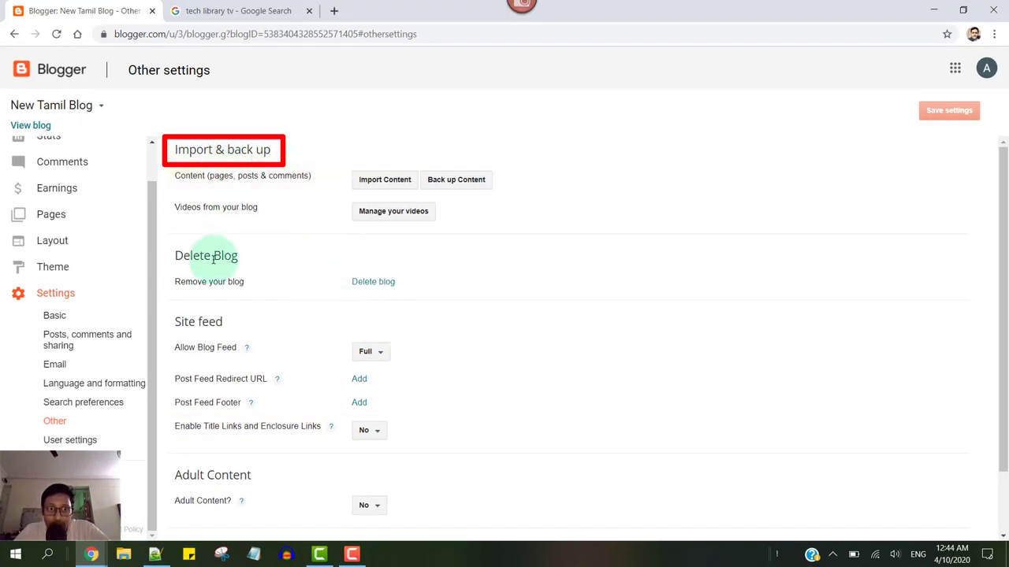
scroll(237, 268, down, 1)
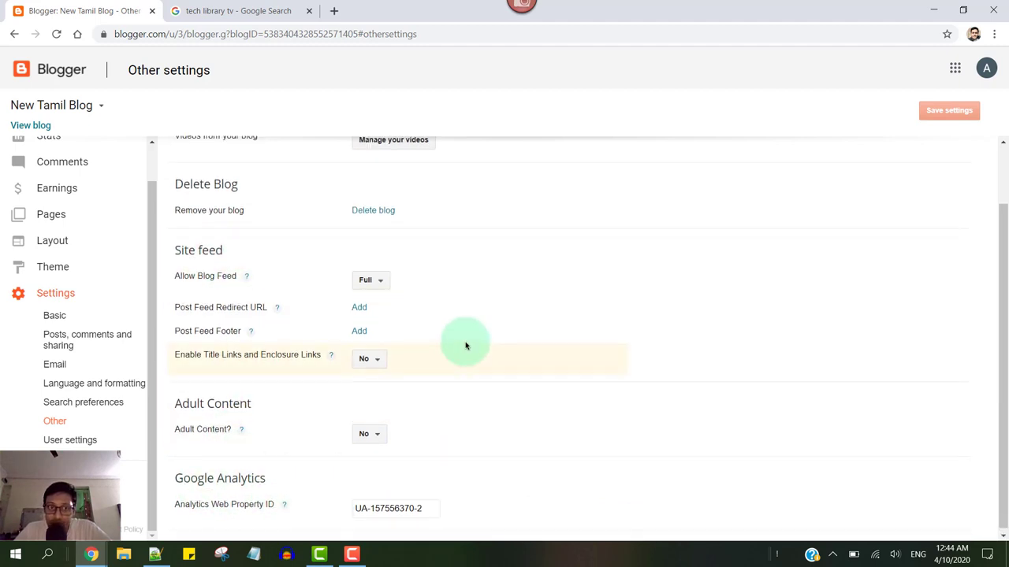
scroll(472, 315, up, 1)
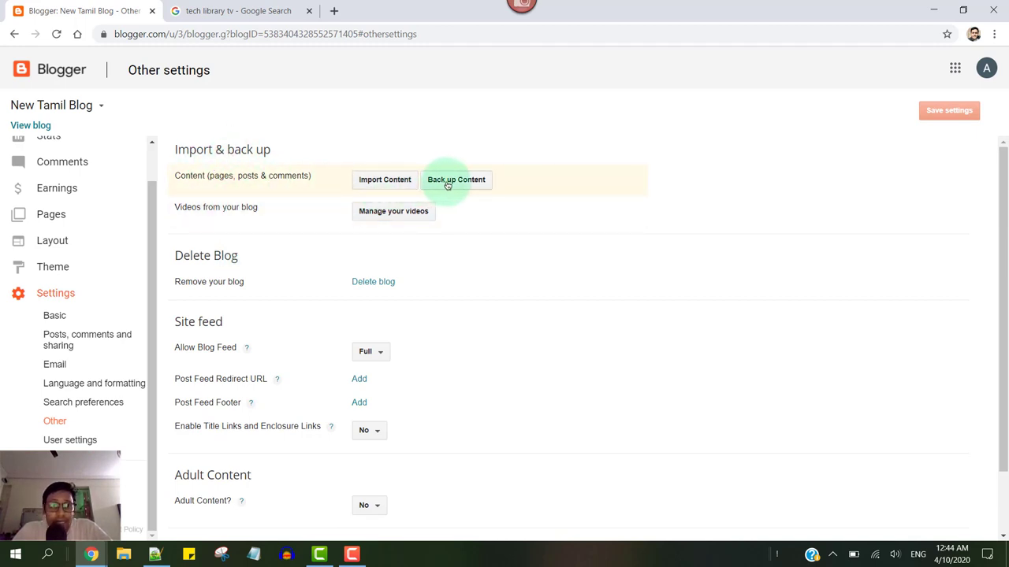
scroll(131, 184, up, 2)
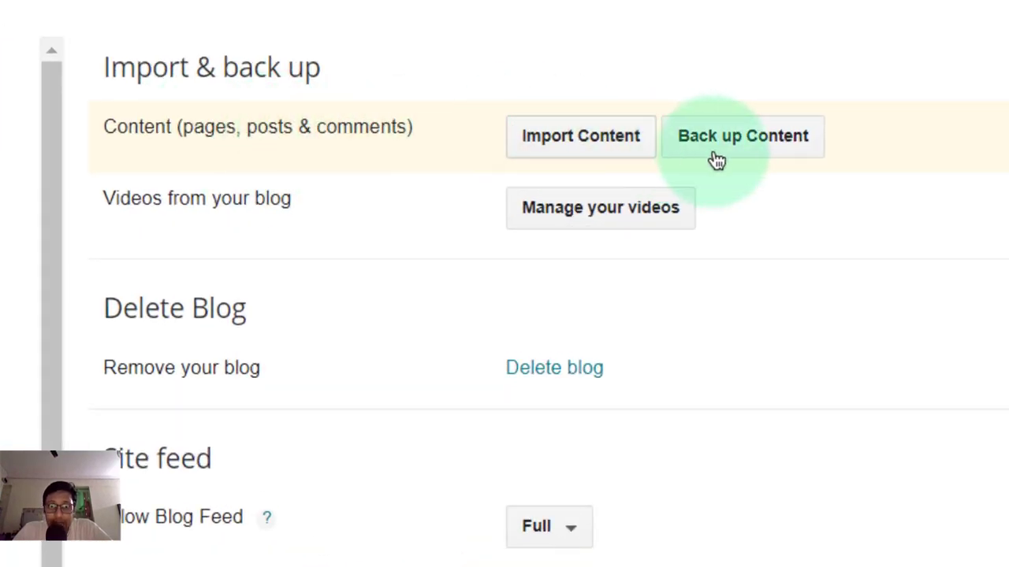
Save a backup of the blog's content to the computer, then open the downloaded XML file and look through it
click(741, 145)
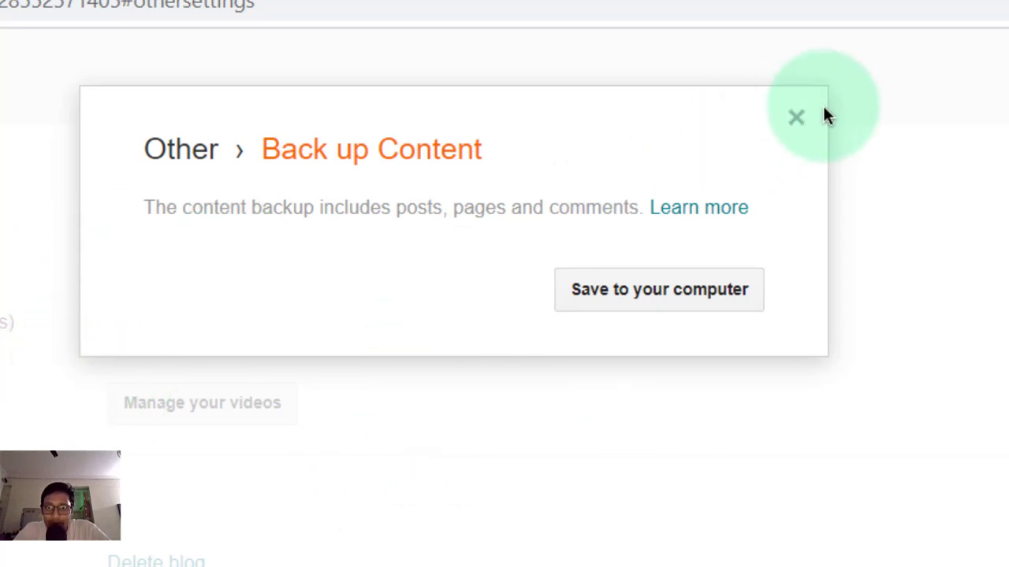
click(796, 117)
click(364, 349)
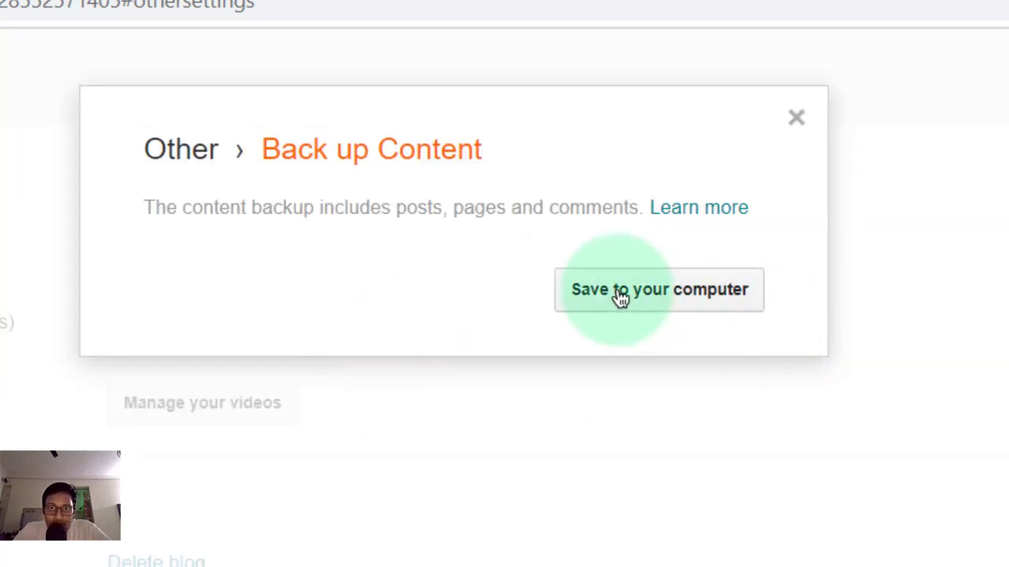
click(603, 293)
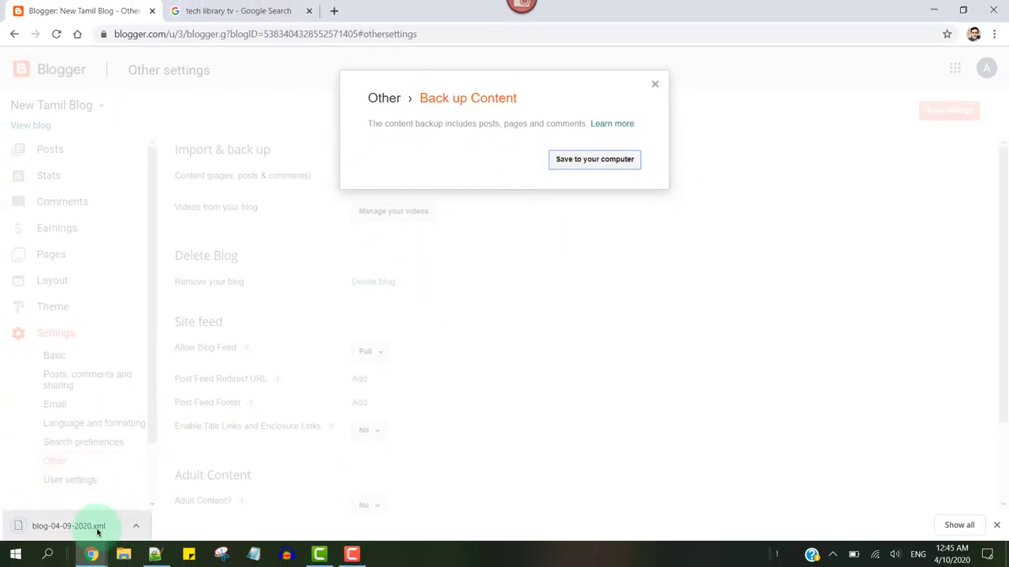
click(70, 525)
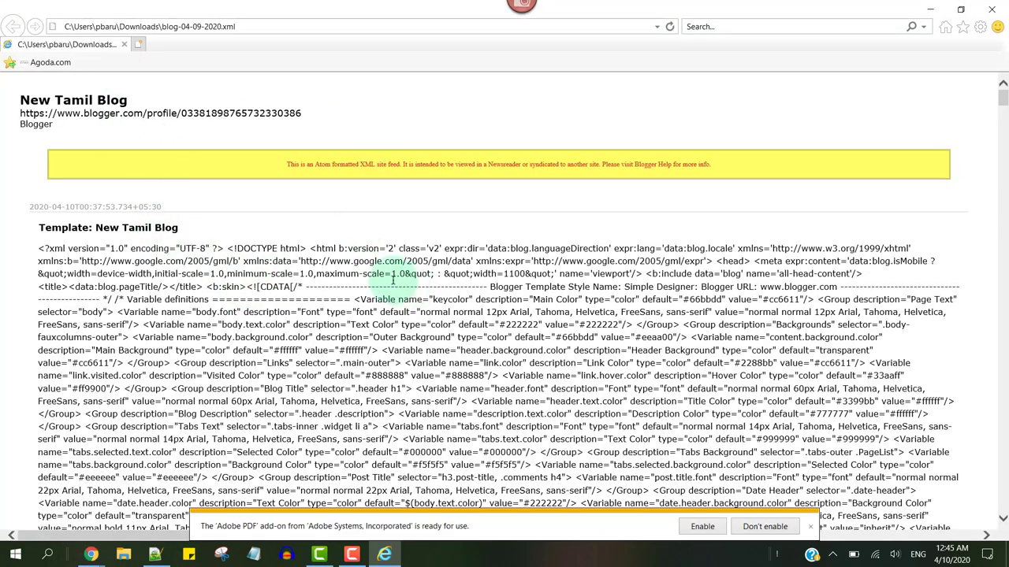
scroll(392, 279, down, 3)
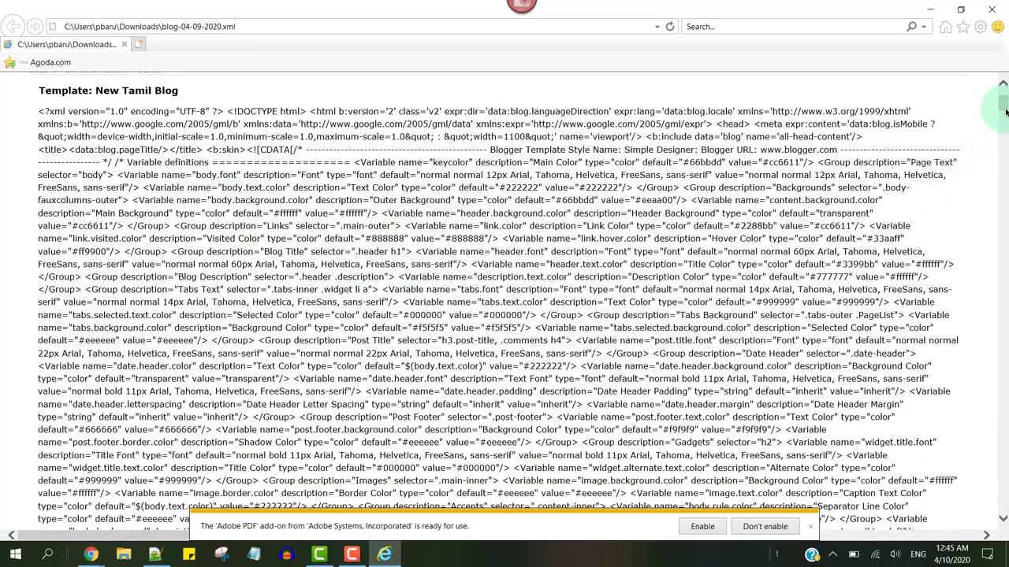
Examine the blog post entry in the backup XML file, close the file and dismiss the Back up Content dialog
drag(1003, 103, 970, 512)
drag(38, 317, 149, 317)
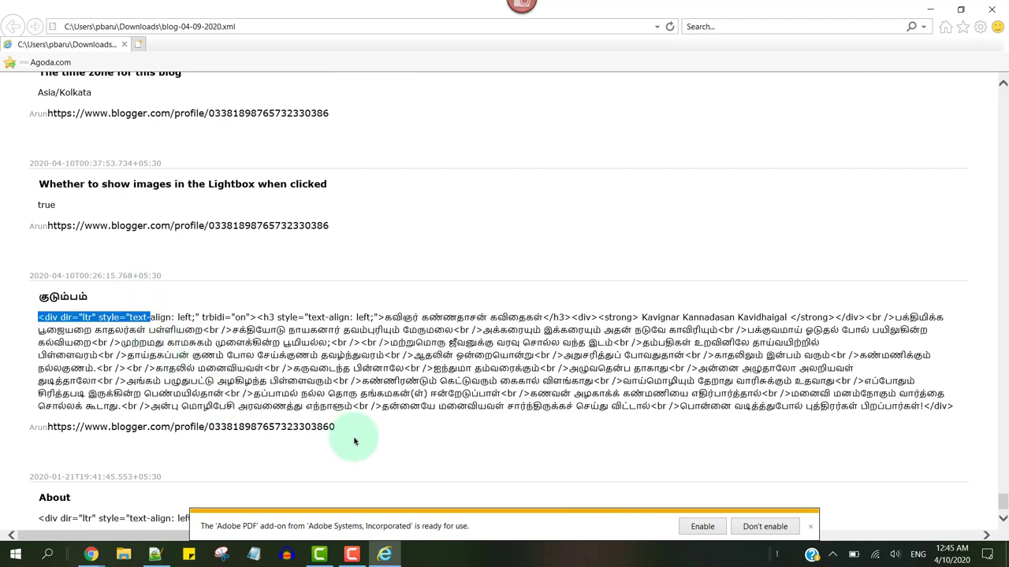
drag(355, 441, 355, 441)
click(224, 339)
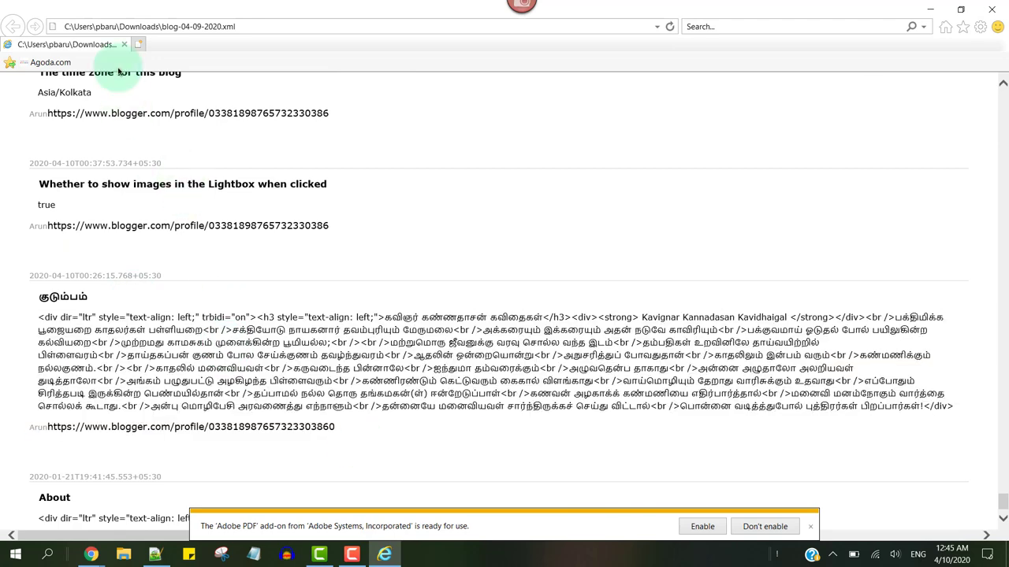
click(993, 8)
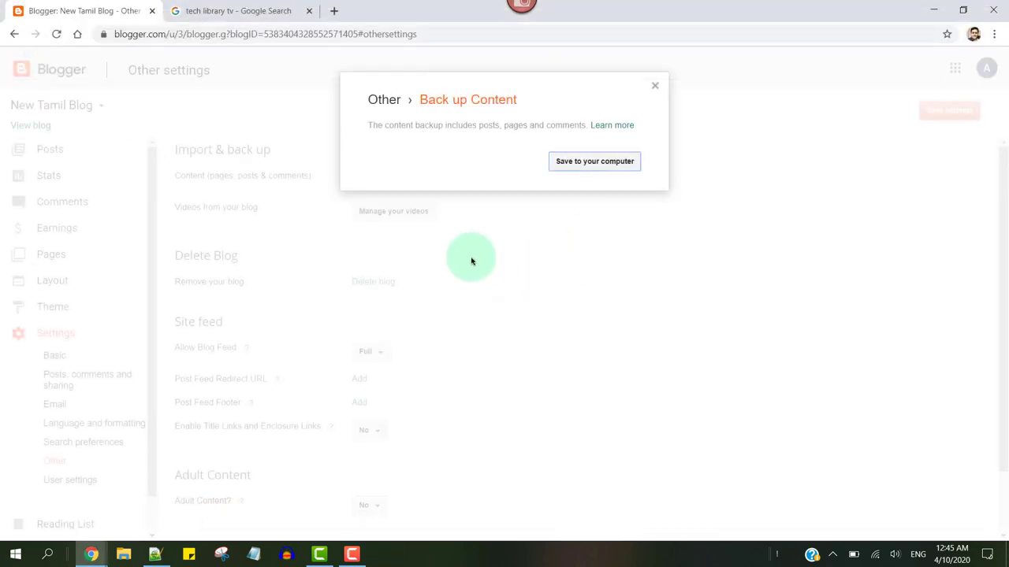
click(653, 87)
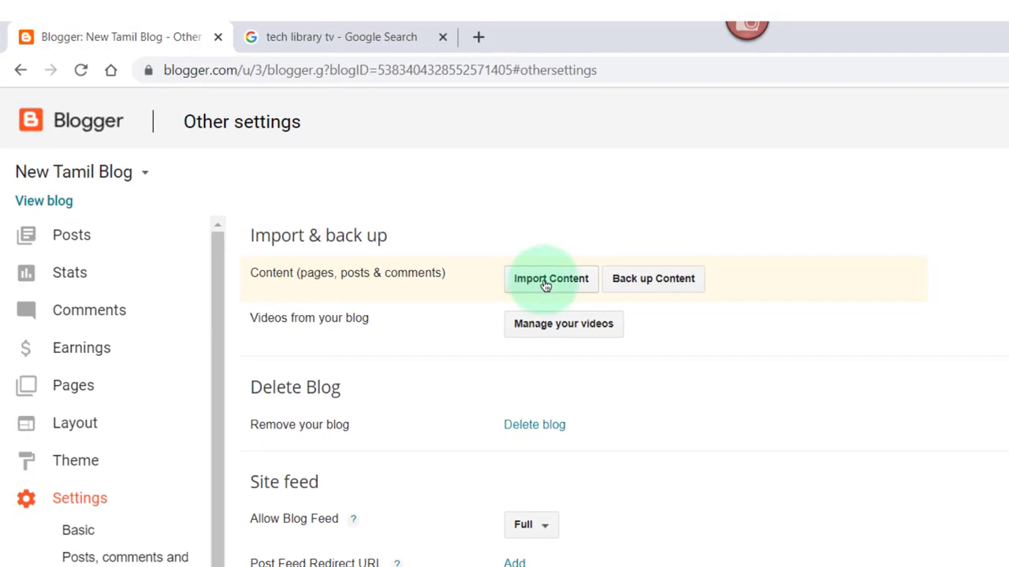
View the Import Content dialog and the blog's video management page, closing both without importing anything
click(534, 284)
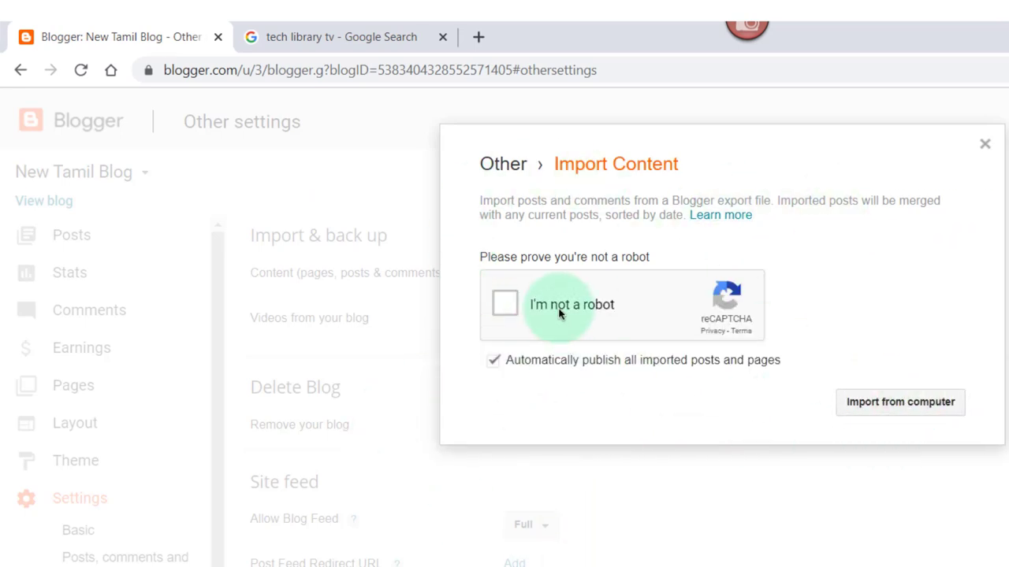
click(984, 150)
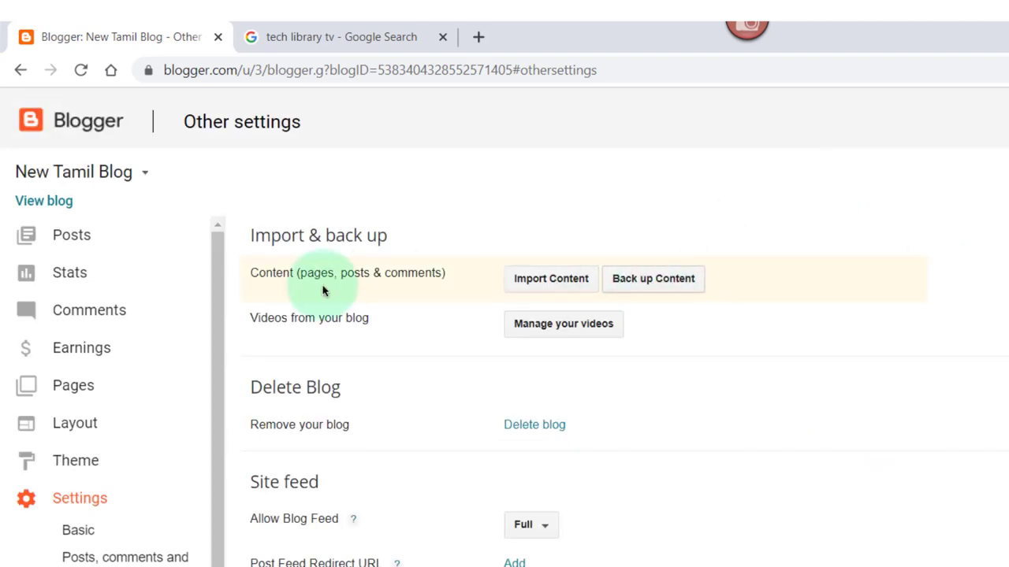
click(541, 324)
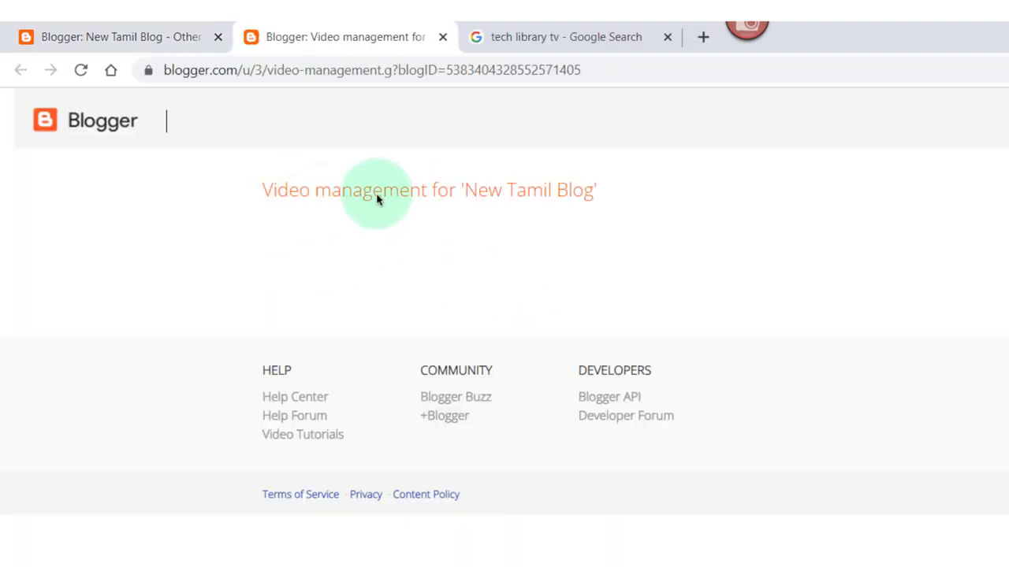
middle_click(333, 27)
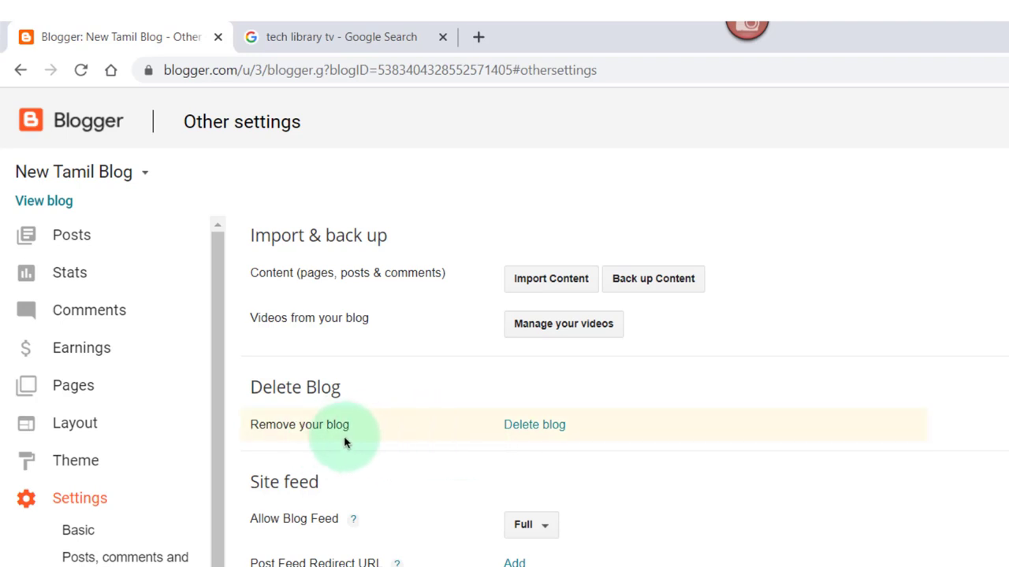
Read the Delete blog notice about restoring deleted blogs and close it without deleting the blog
click(532, 426)
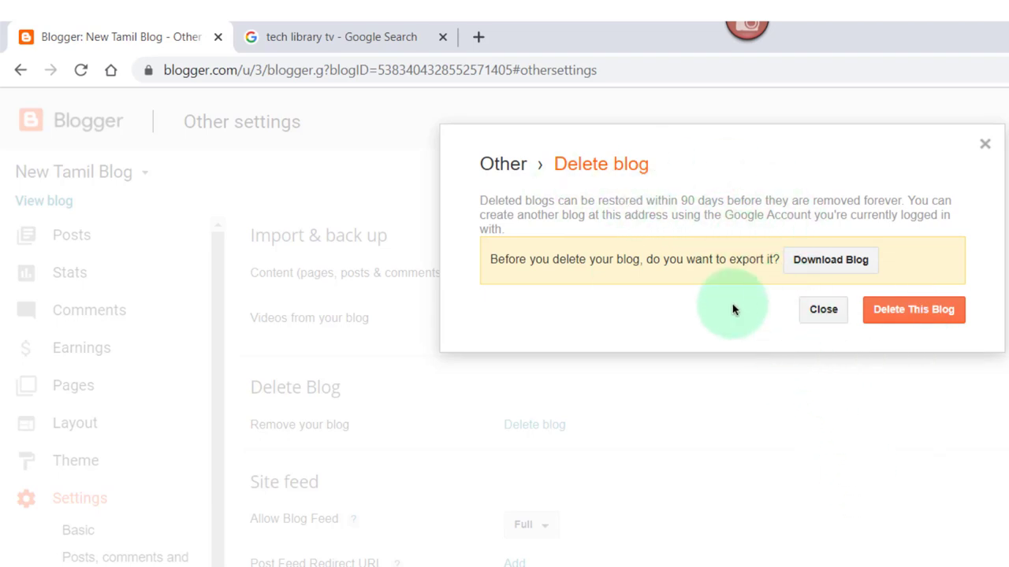
drag(727, 202, 869, 199)
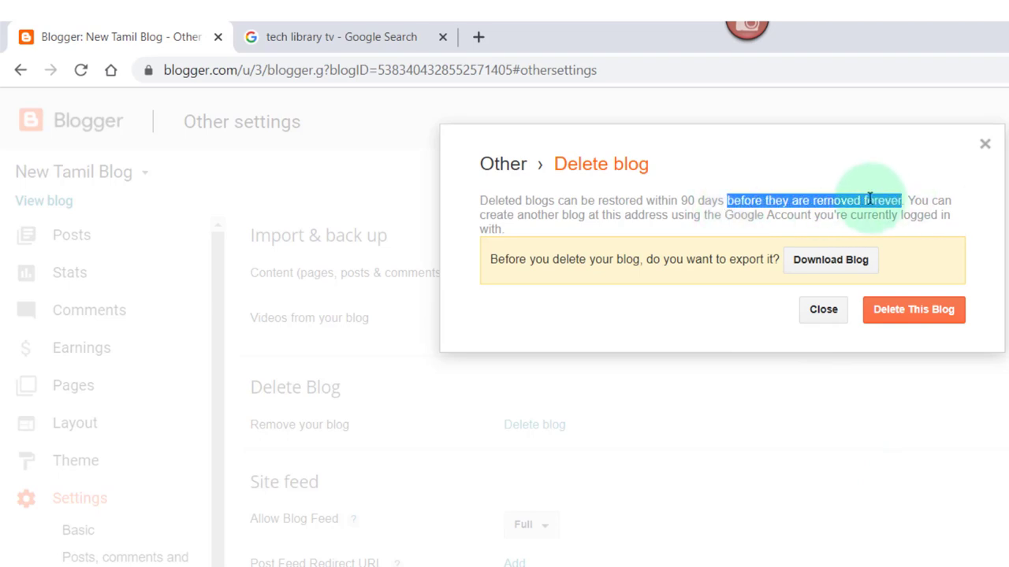
click(729, 225)
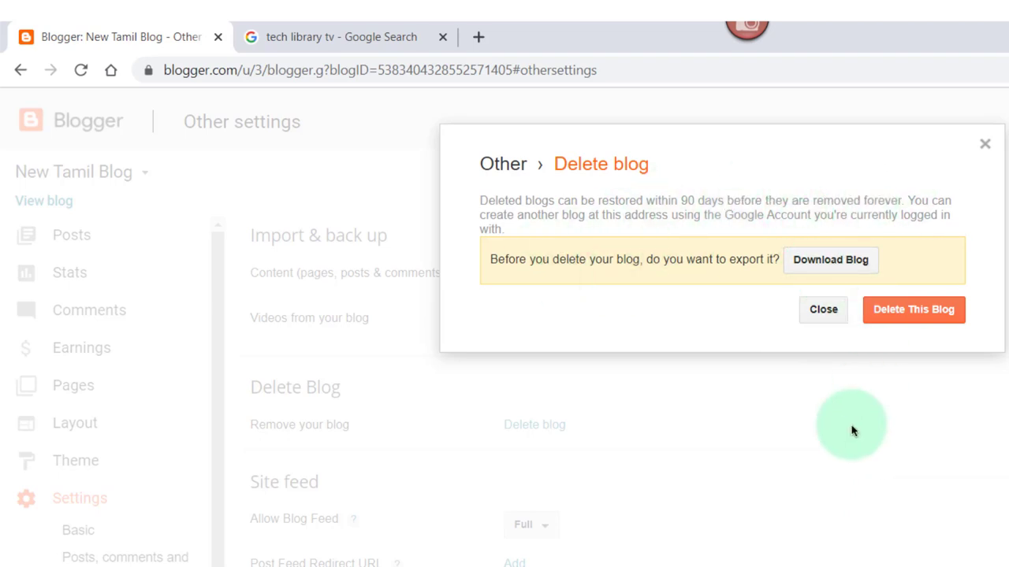
click(820, 314)
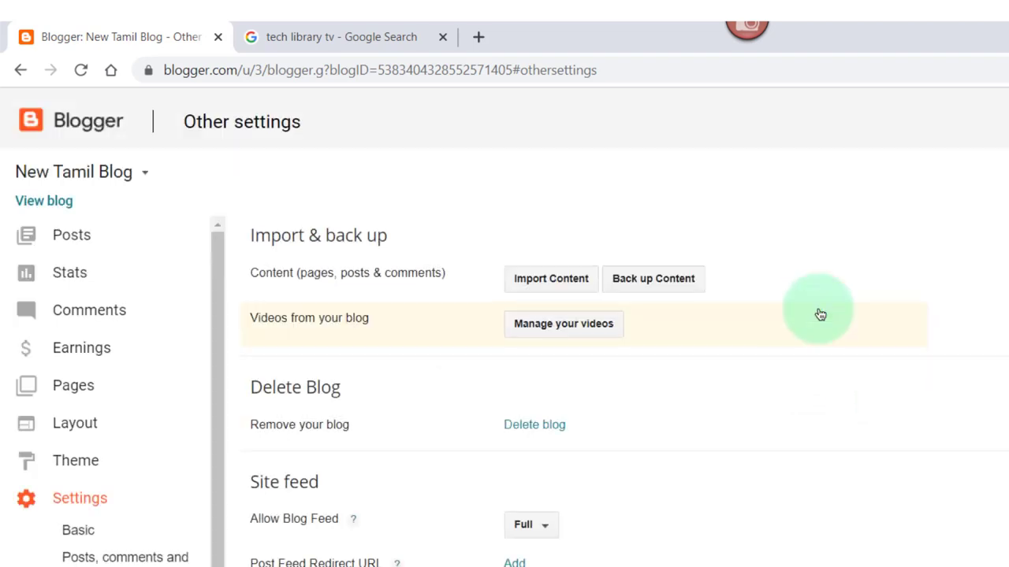
Review the Site feed section and browse the Google results for feedreader images and Feedly as feed reader examples
scroll(472, 442, down, 1)
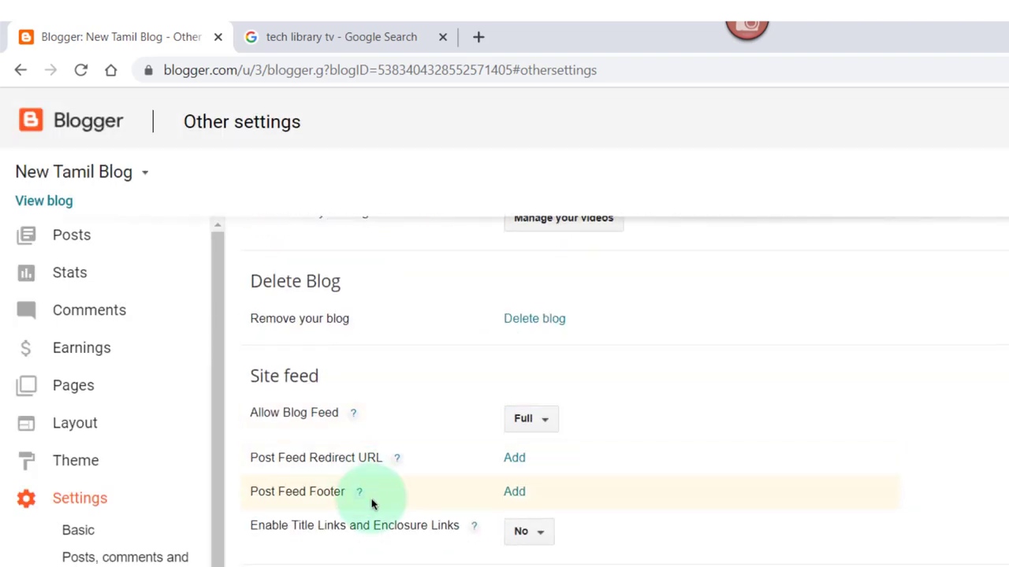
scroll(323, 412, up, 1)
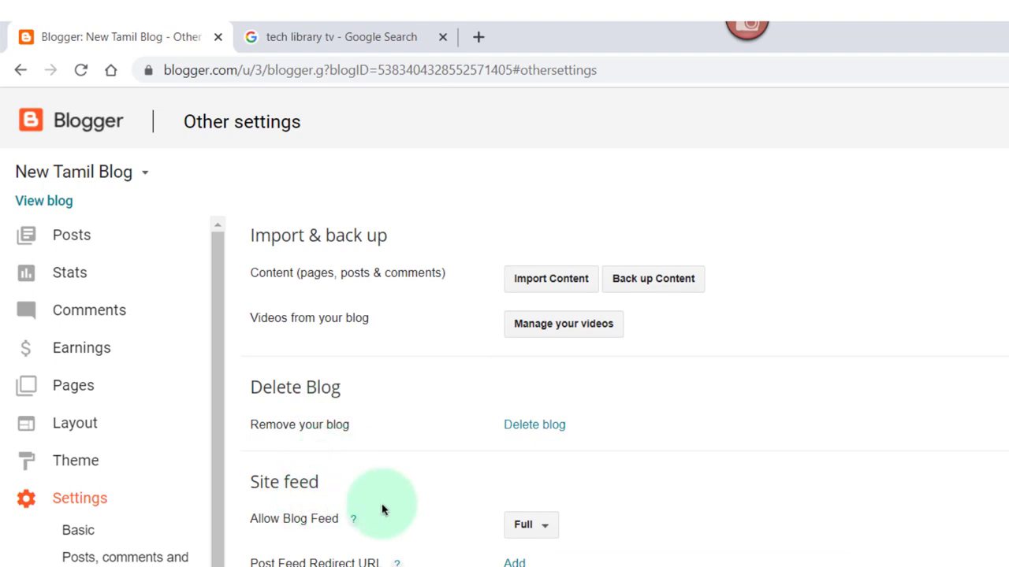
scroll(794, 434, down, 1)
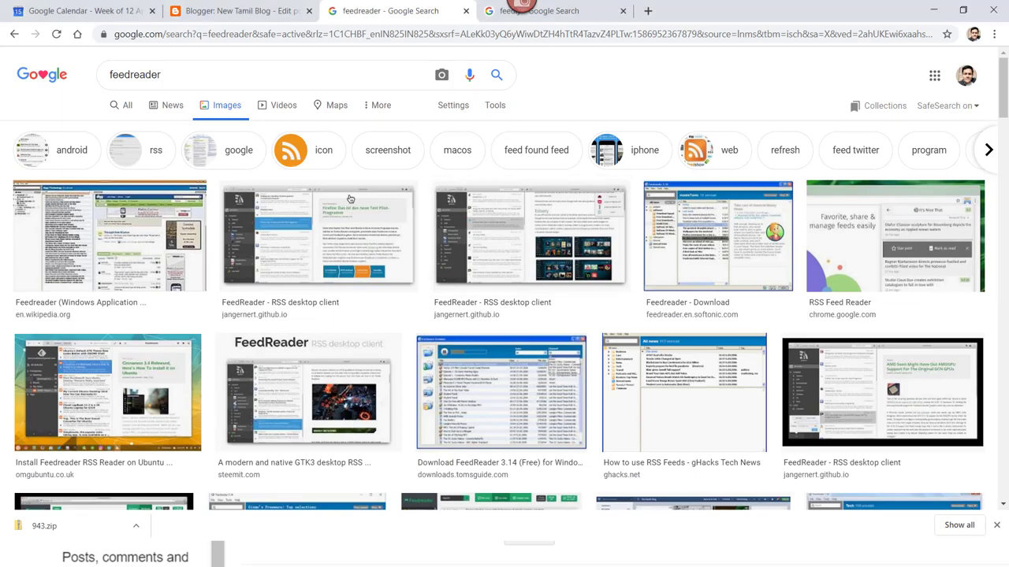
scroll(315, 181, down, 4)
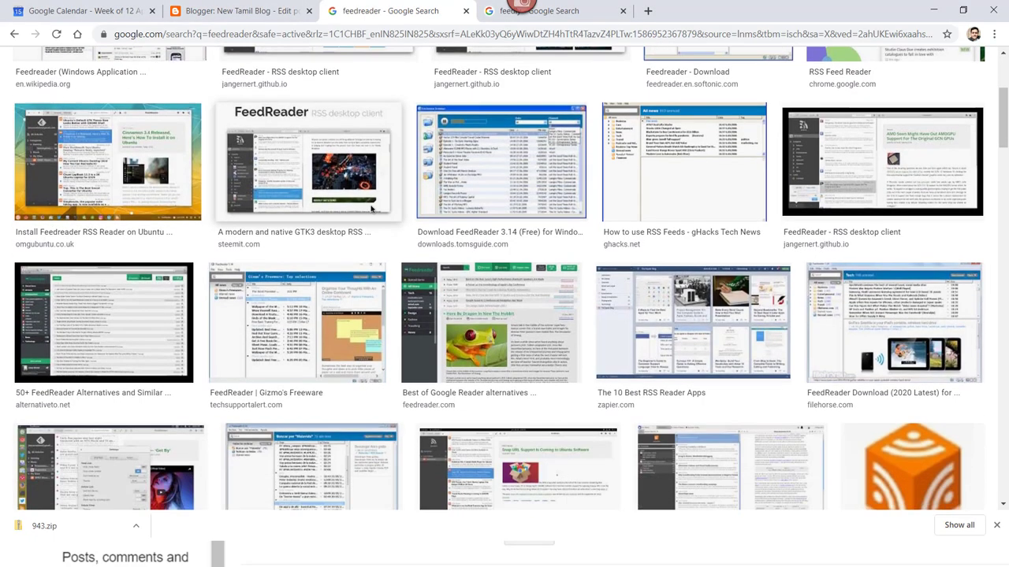
scroll(442, 189, up, 4)
key(ctrl+Tab)
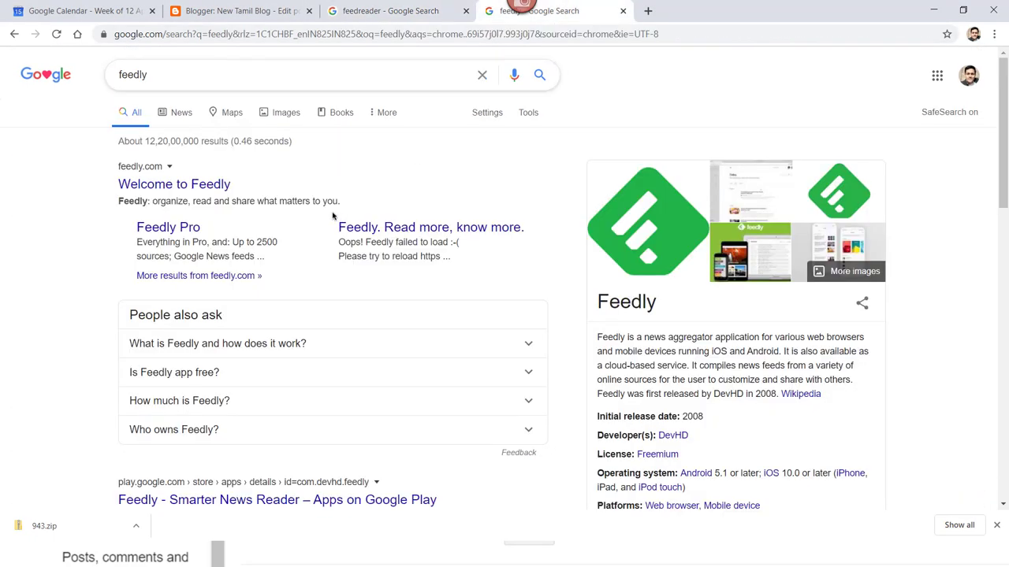
scroll(463, 232, down, 2)
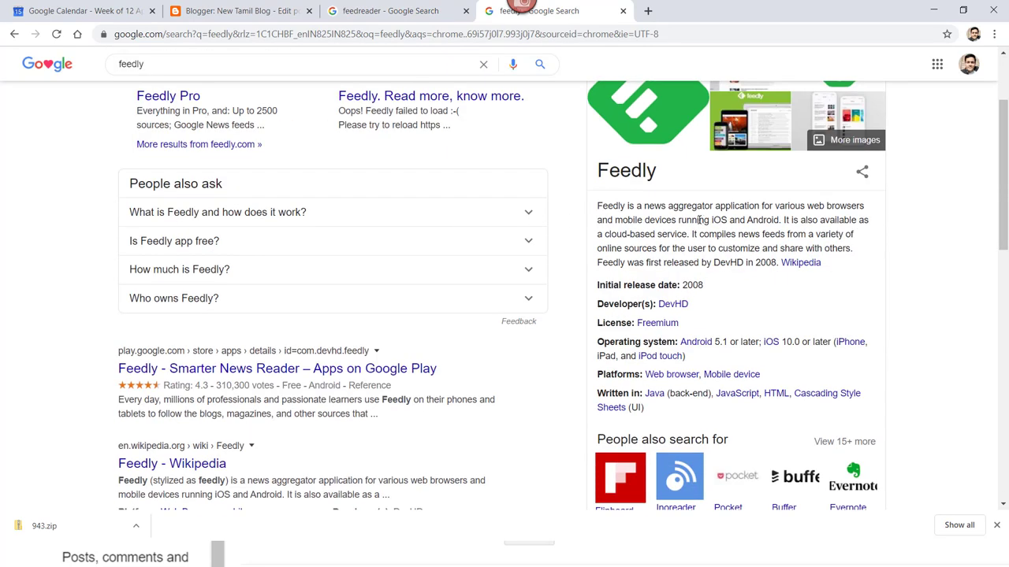
scroll(506, 231, down, 1)
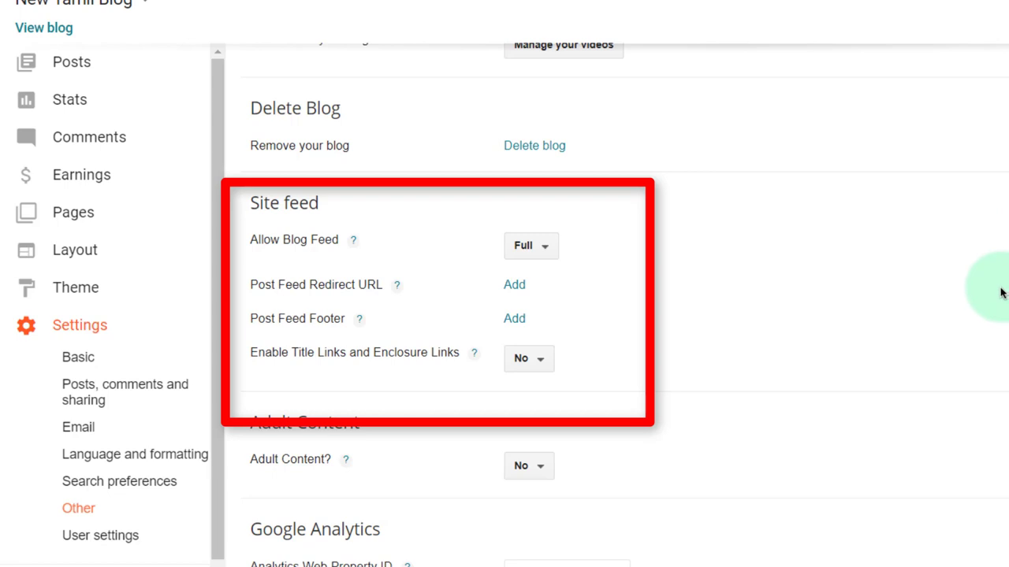
Switch Allow Blog Feed to Custom to view its separate feed options and set it back to Full
click(546, 250)
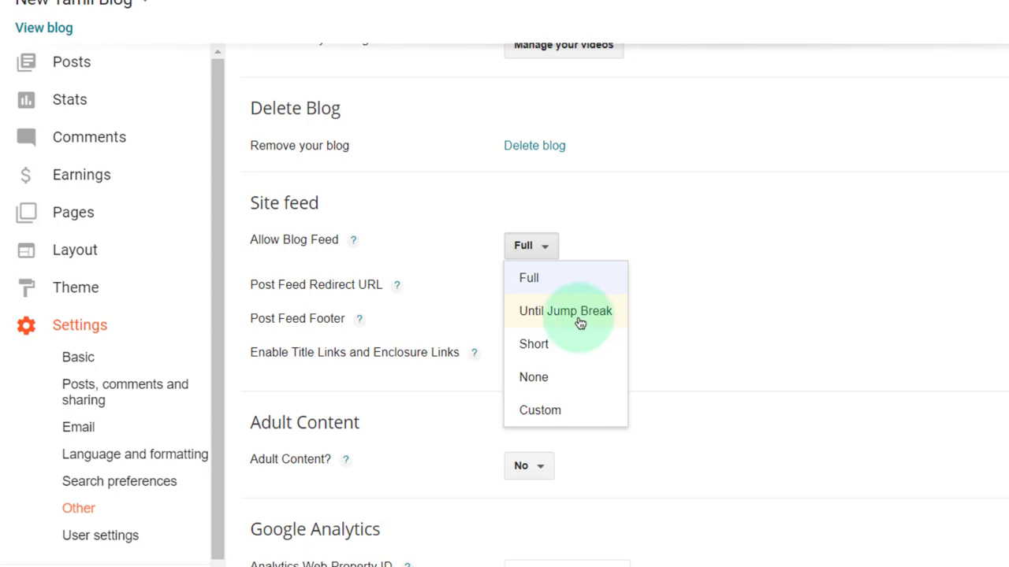
click(551, 416)
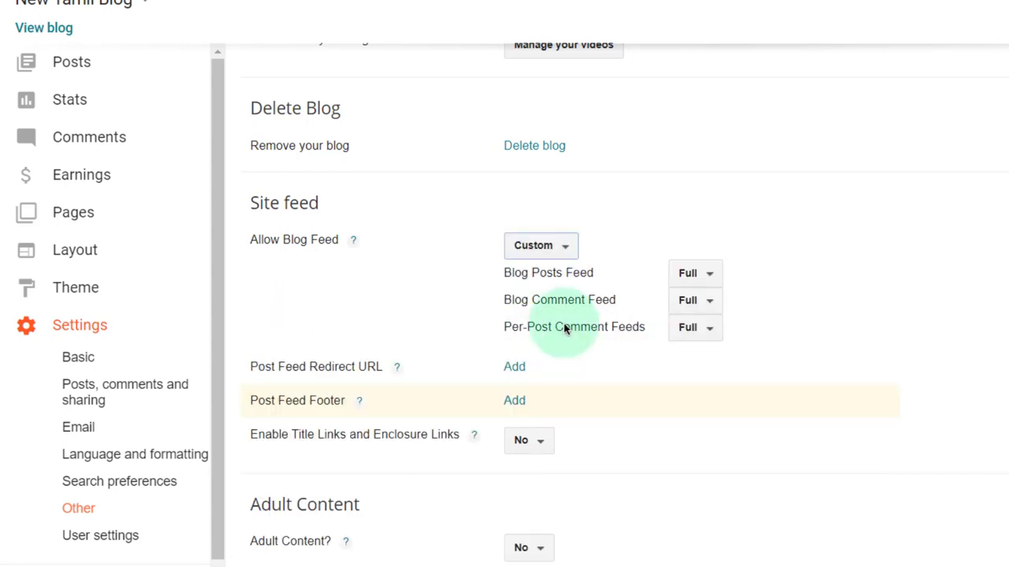
click(556, 252)
click(551, 279)
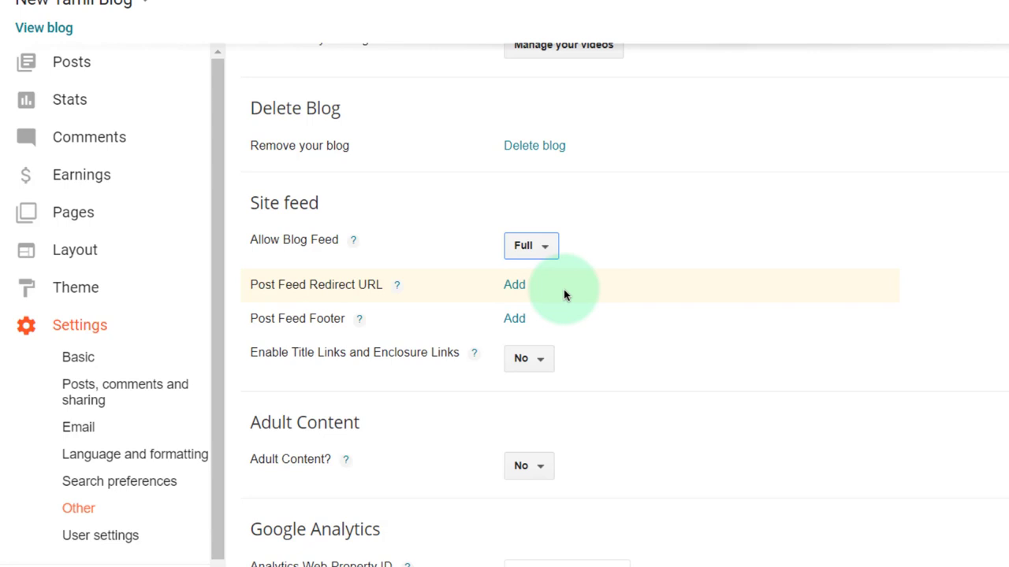
Open the Post Feed Redirect URL and Post Feed Footer fields in the Site feed settings
click(516, 286)
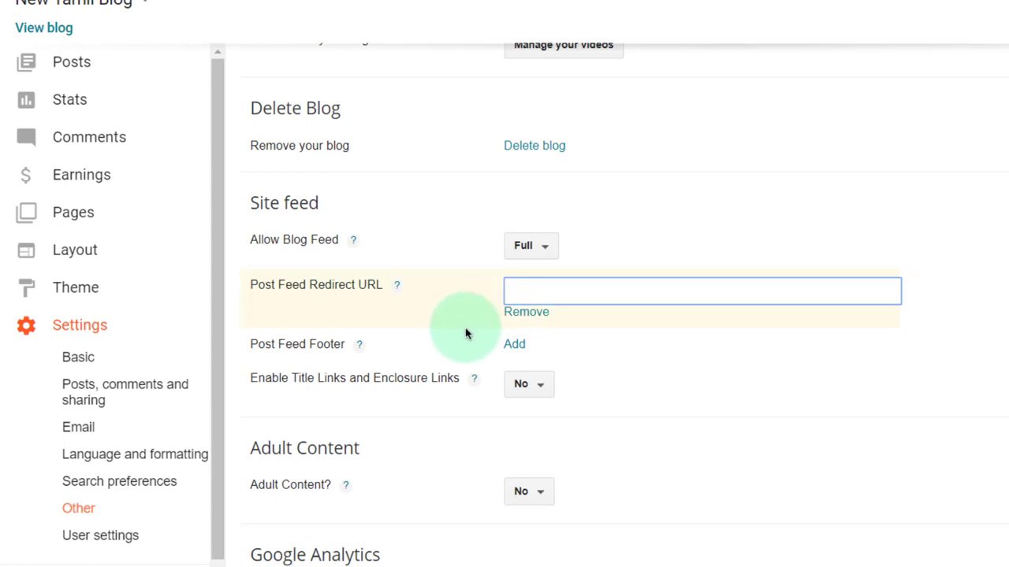
click(514, 344)
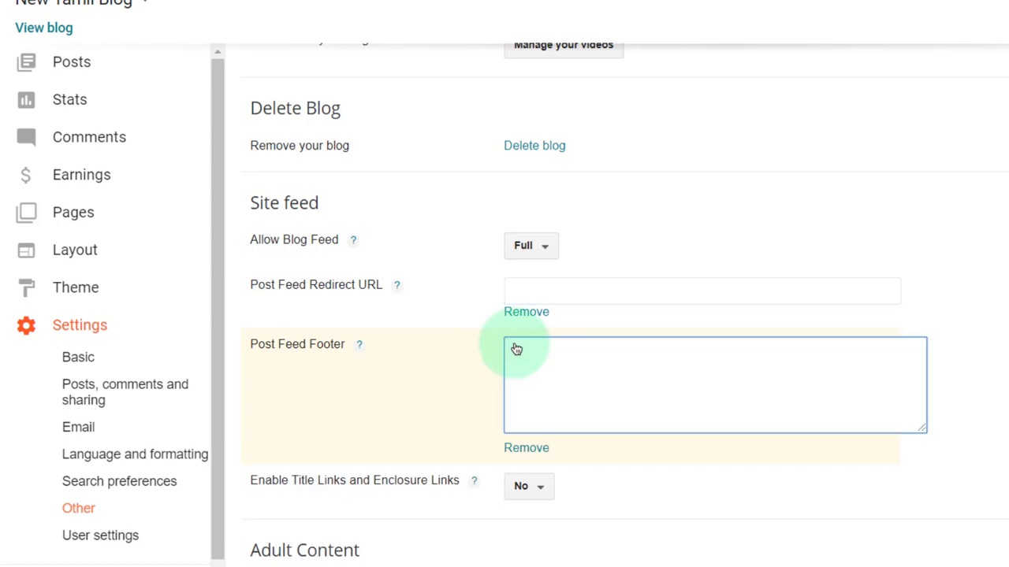
scroll(594, 326, down, 2)
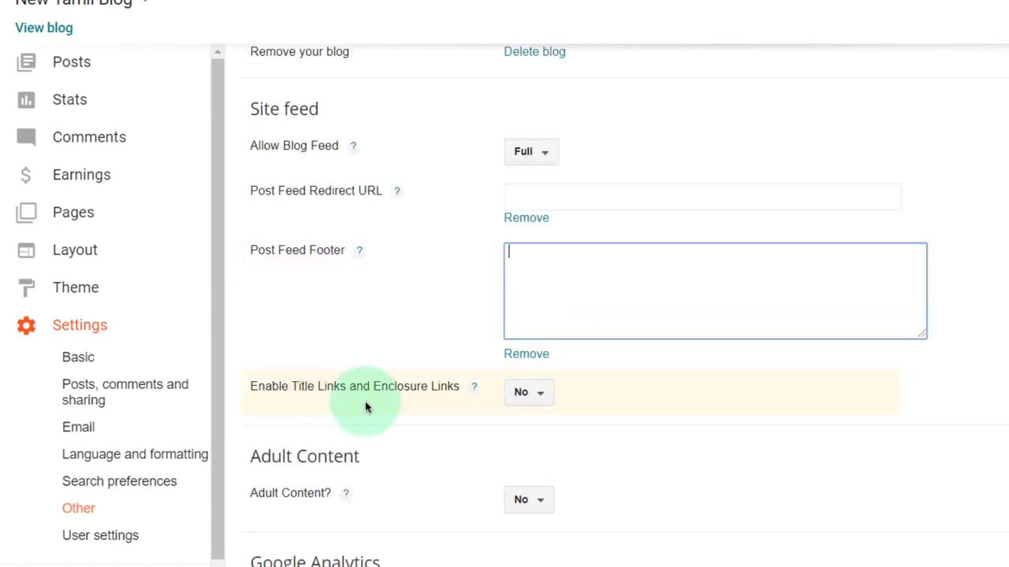
Set Enable Title Links and Enclosure Links to Yes and Allow Blog Feed to Short
click(541, 393)
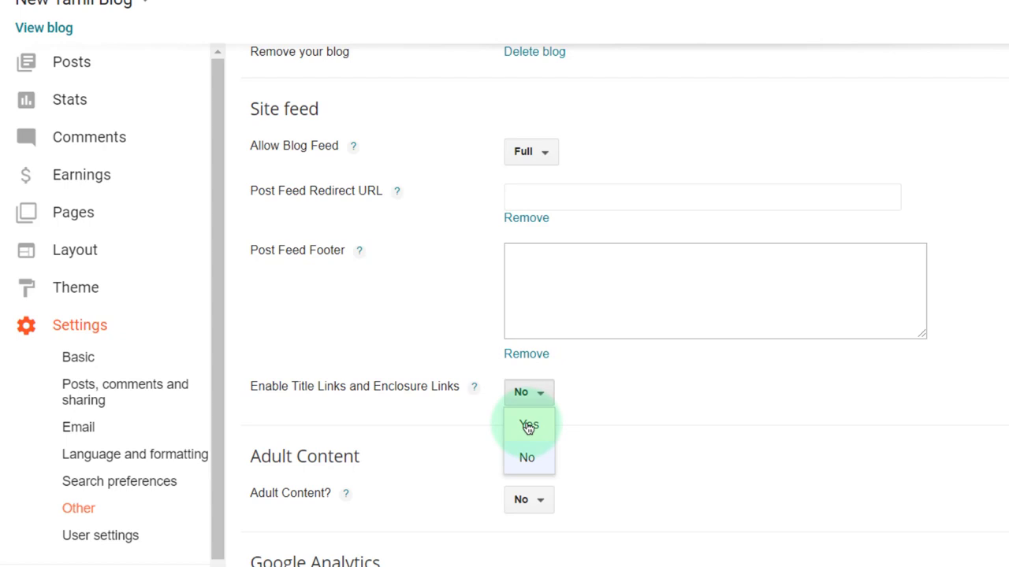
click(528, 426)
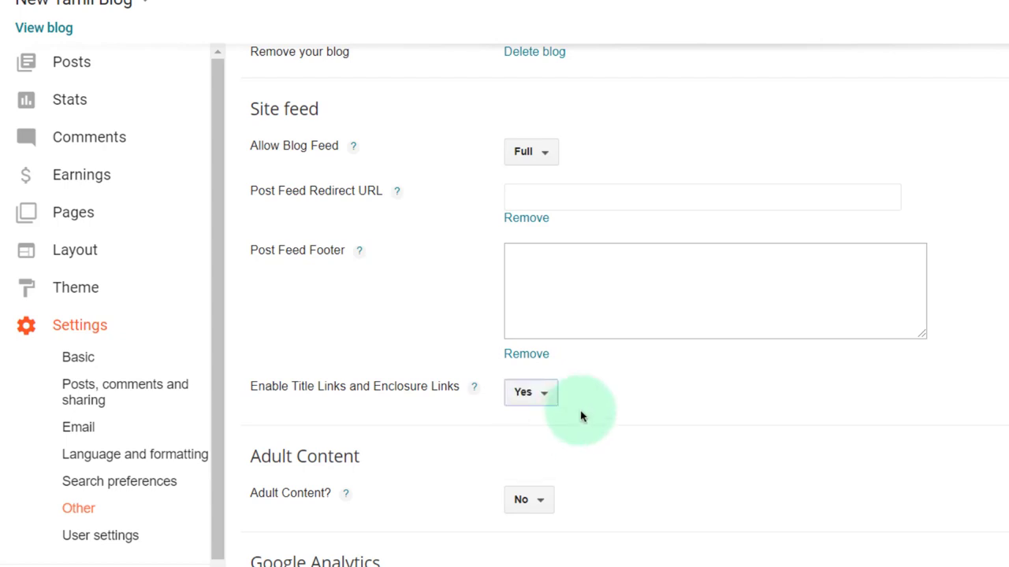
click(523, 147)
click(544, 260)
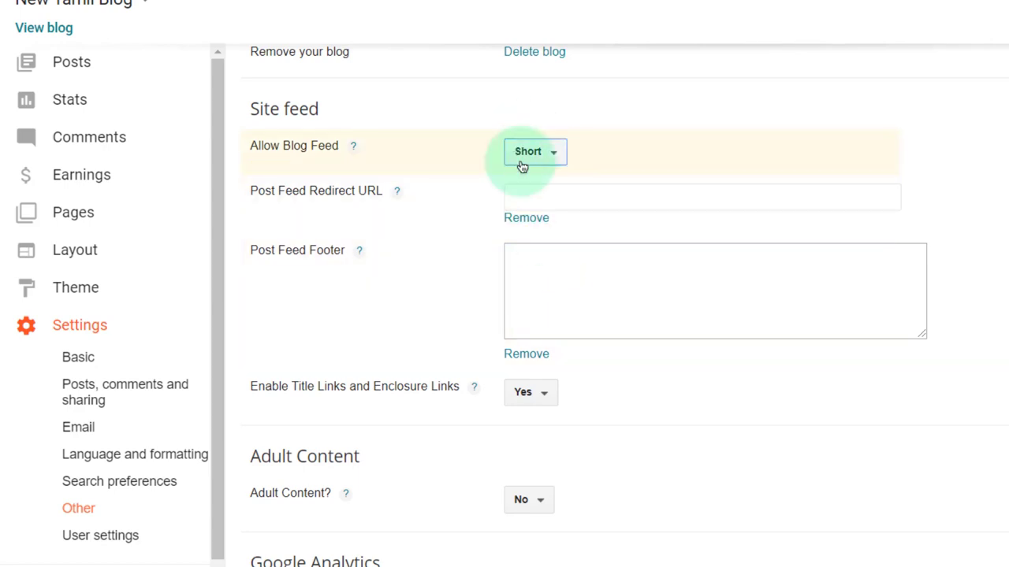
Restore the Site feed settings with title and enclosure links No, blog feed Full, and the redirect URL and footer fields removed
click(533, 392)
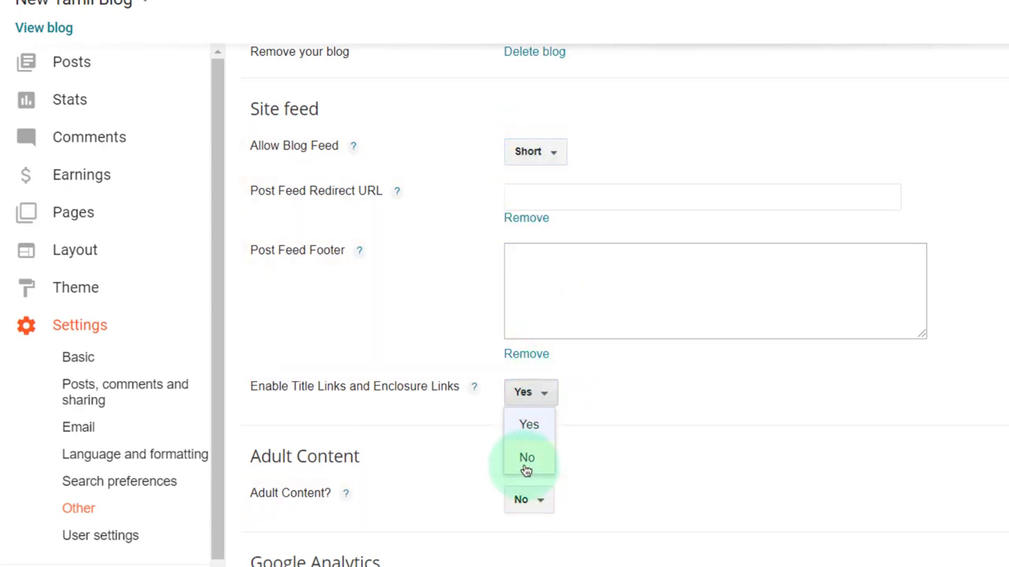
click(526, 465)
click(540, 154)
click(532, 185)
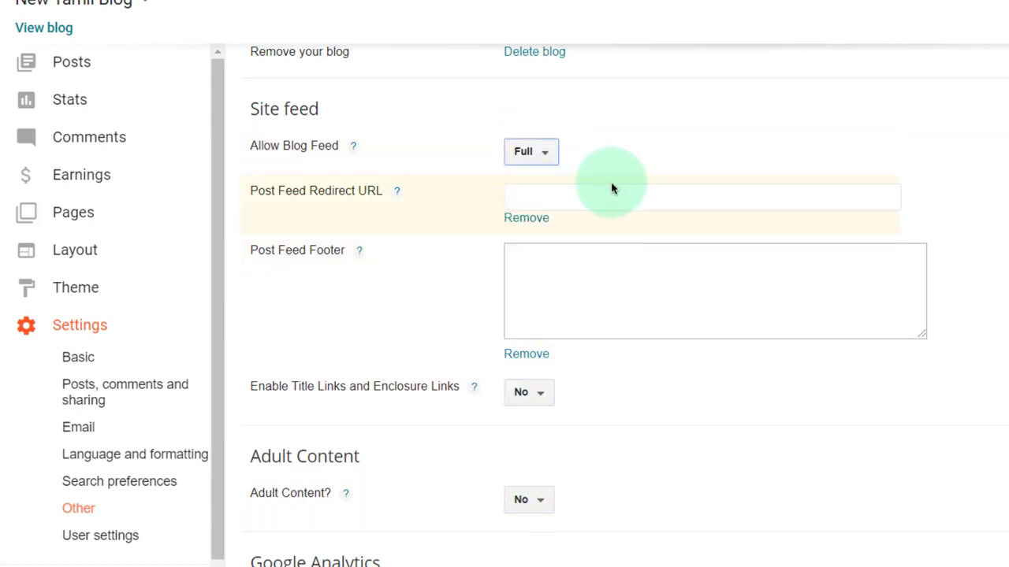
click(526, 217)
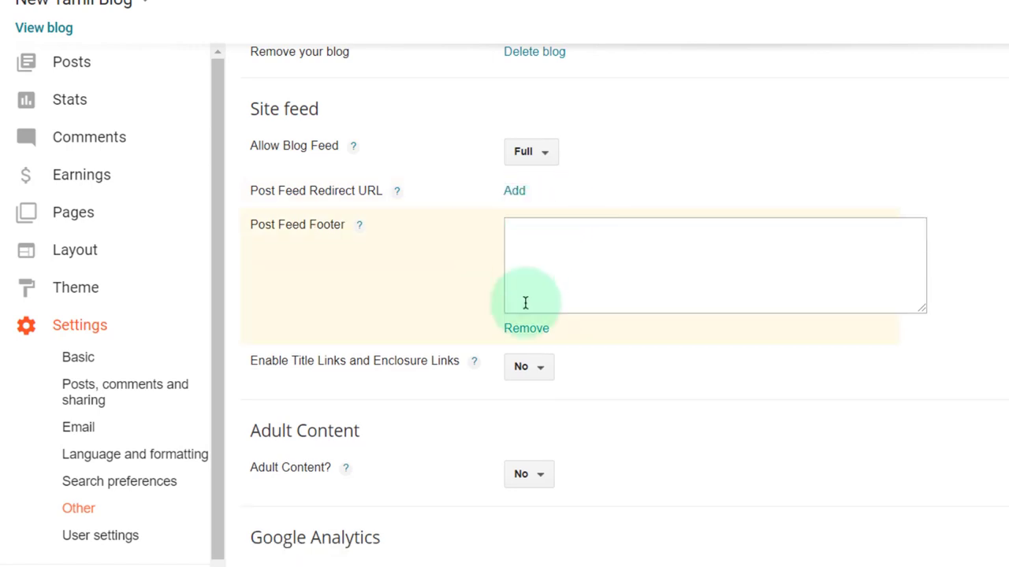
click(525, 328)
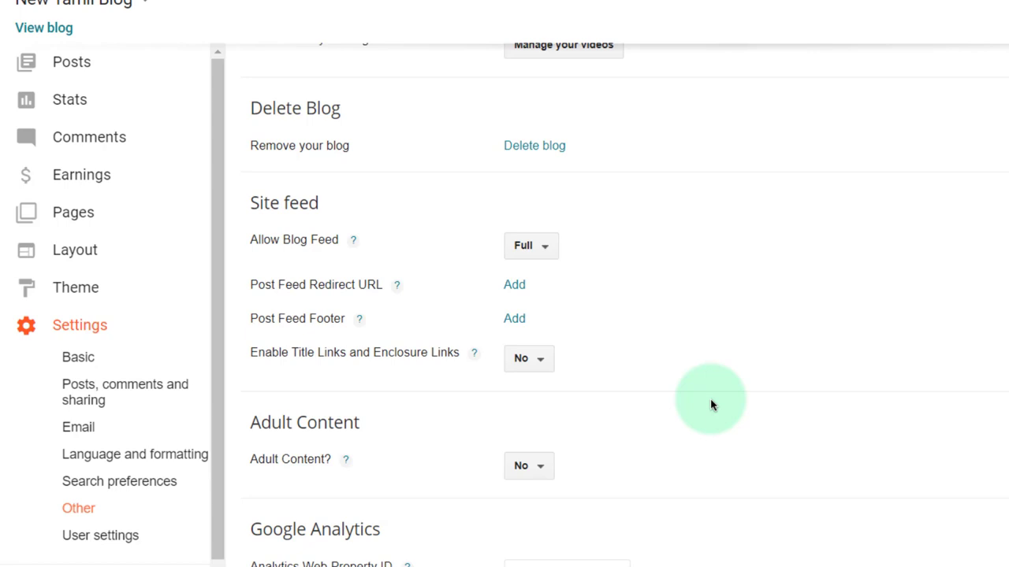
Set the Adult Content option to Yes as a demonstration and return it to No
click(543, 466)
click(534, 497)
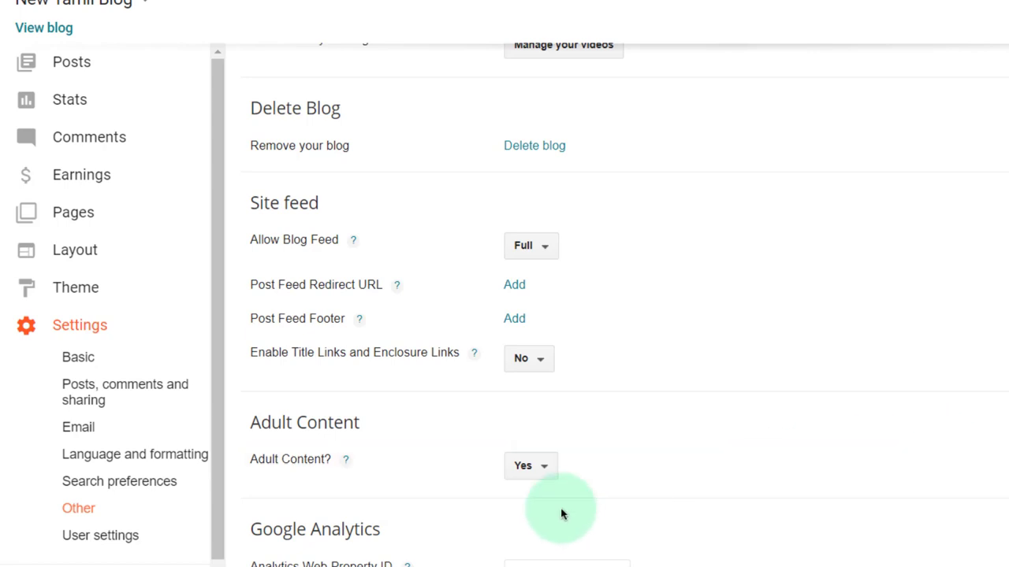
click(546, 471)
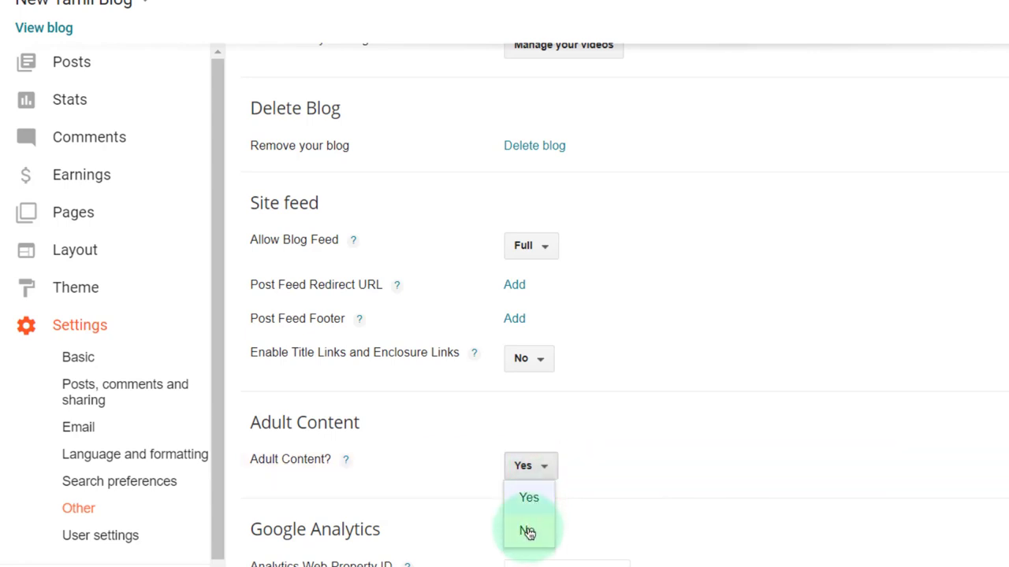
click(527, 531)
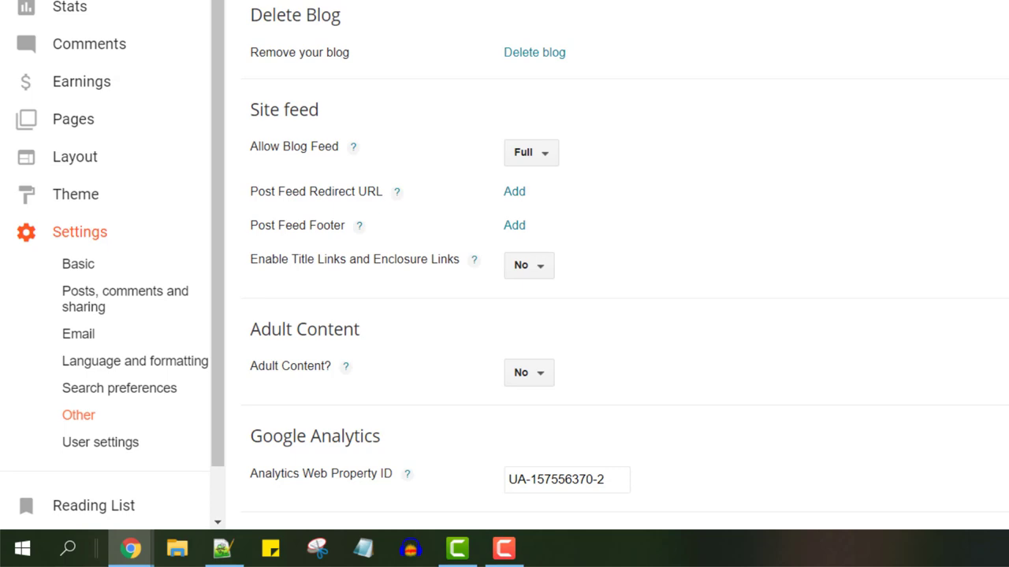
Examine the Analytics Web Property ID field under Google Analytics and return to the Site feed section
click(599, 480)
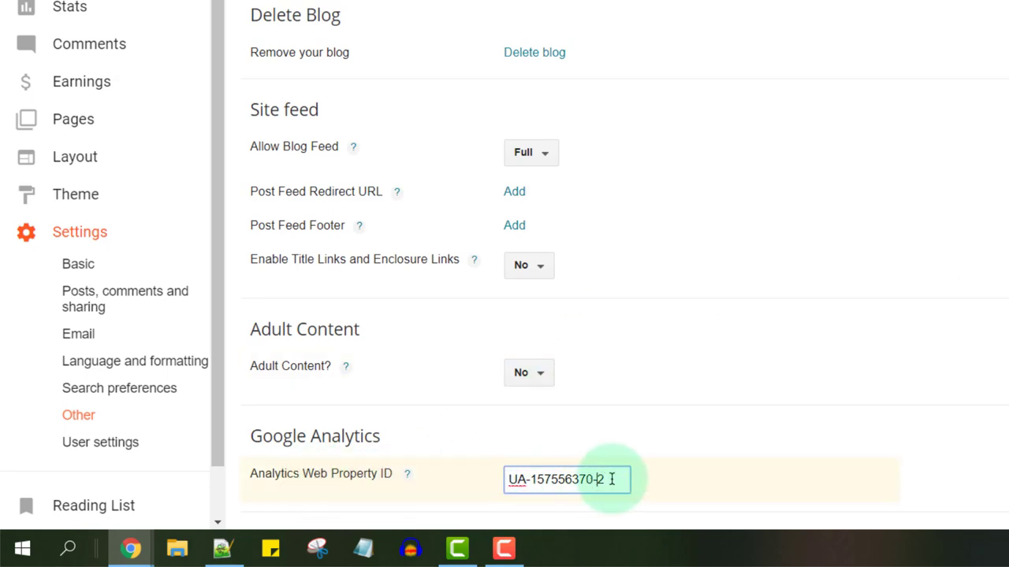
key(ctrl+a)
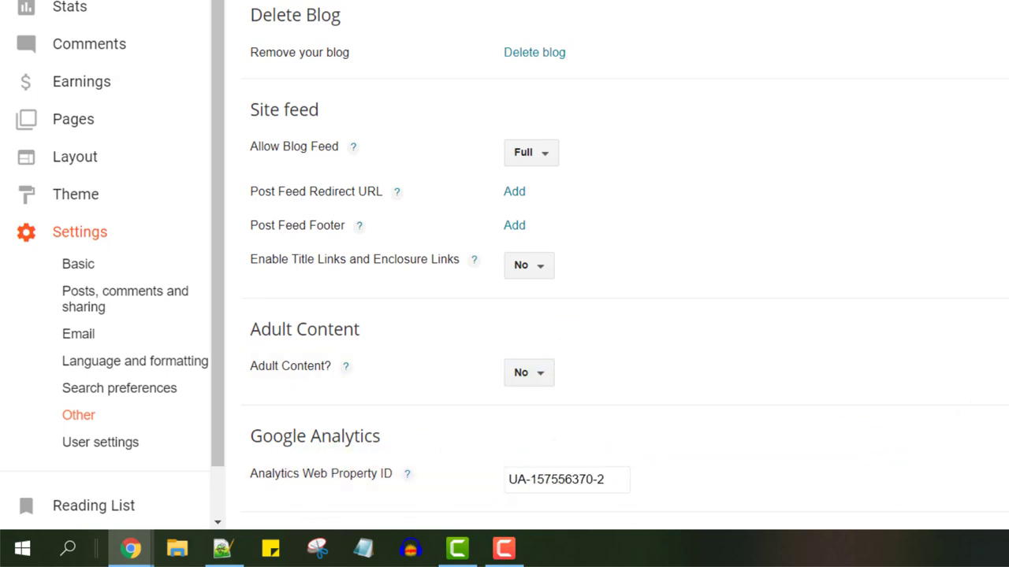
scroll(615, 99, up, 2)
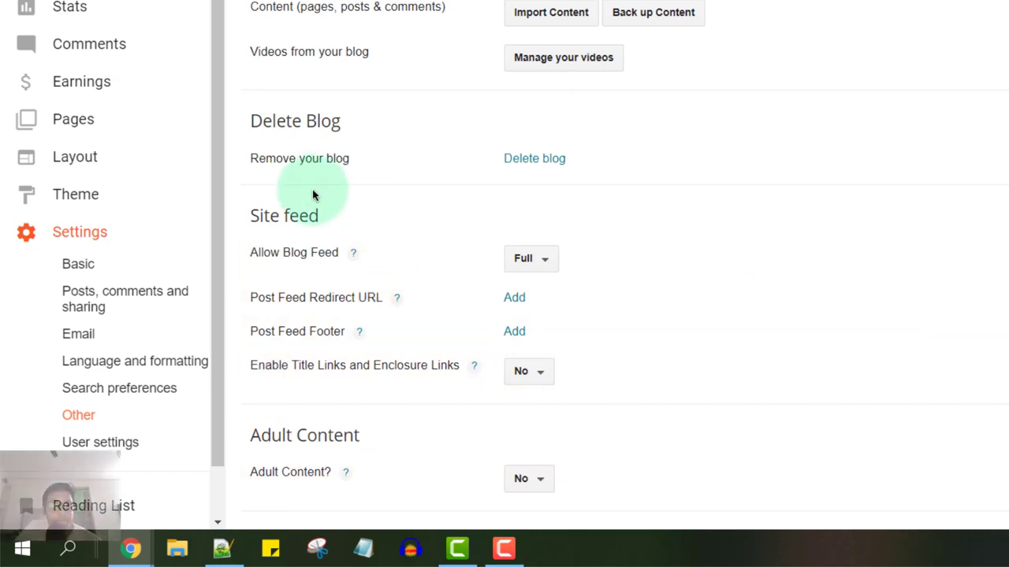